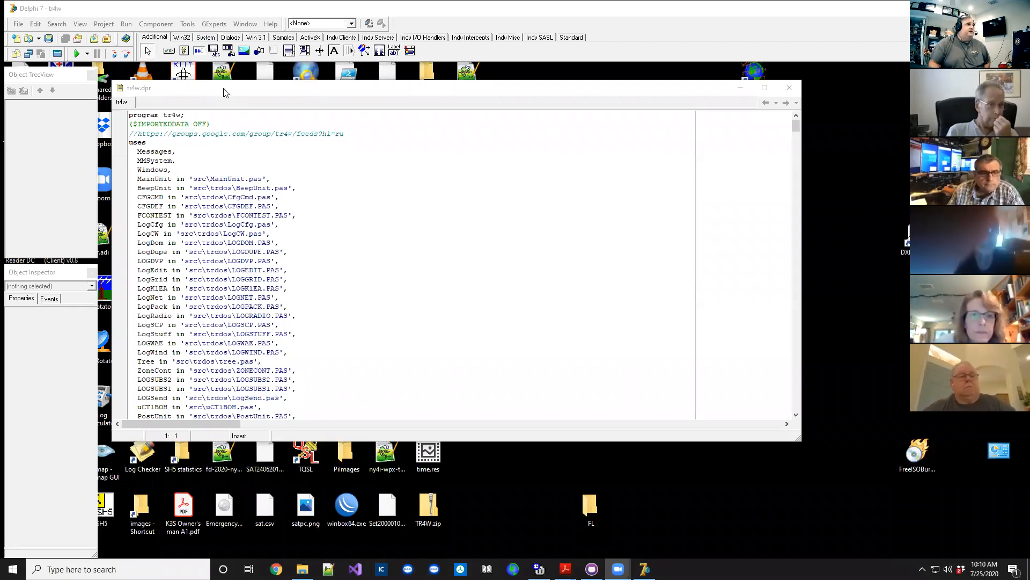
# - Run the tr4w project from Delphi and open the latest config file, general qso.cfg
pyautogui.moveTo(258, 92); pyautogui.dragTo(271, 95)
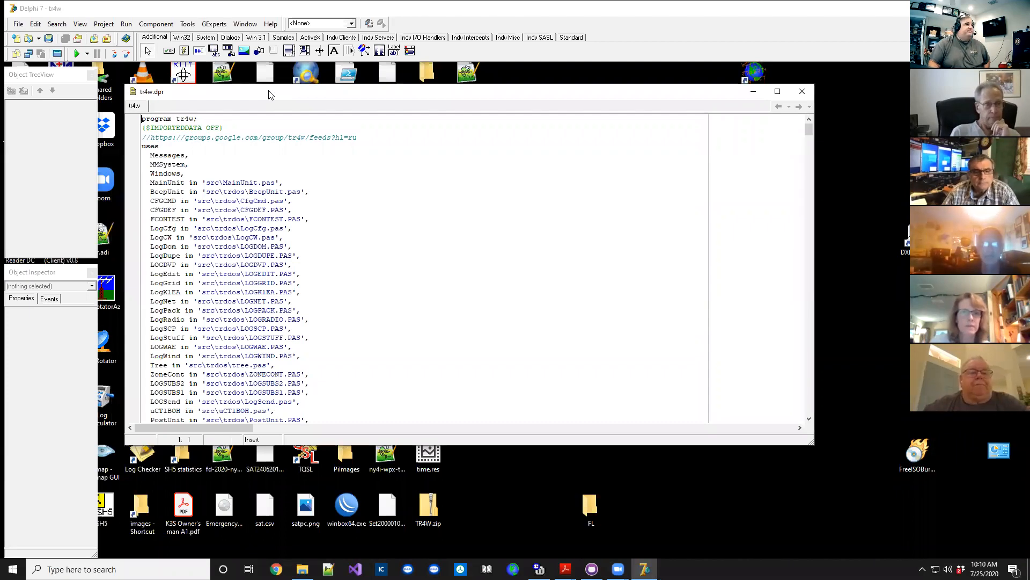
pyautogui.moveTo(271, 95); pyautogui.dragTo(298, 96)
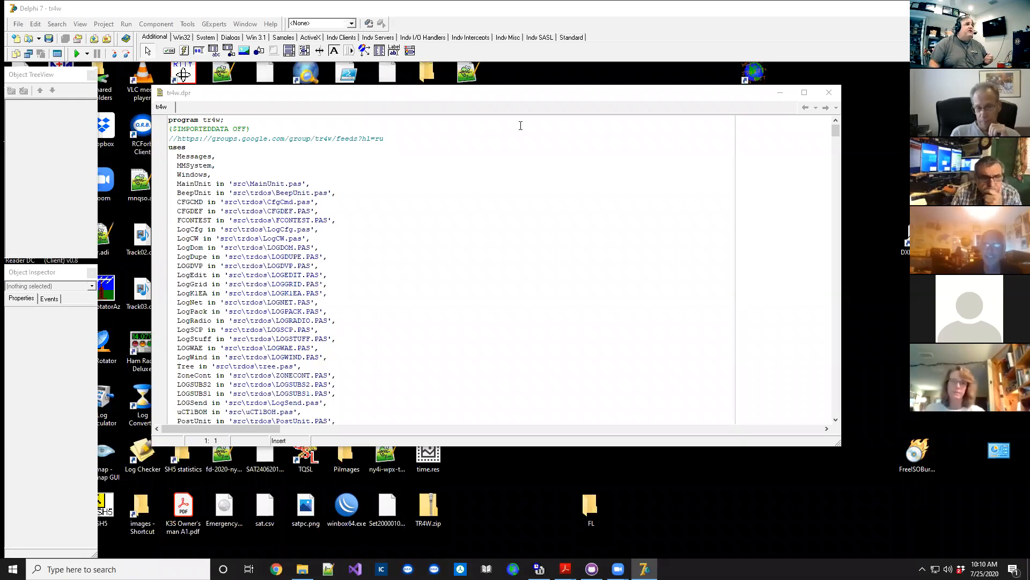
pyautogui.click(450, 98)
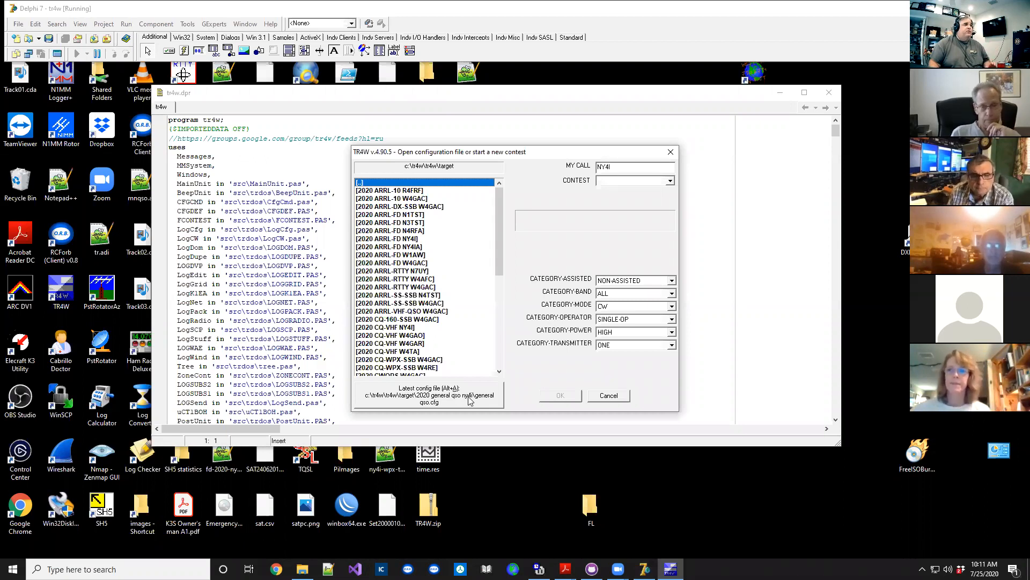
pyautogui.click(470, 399)
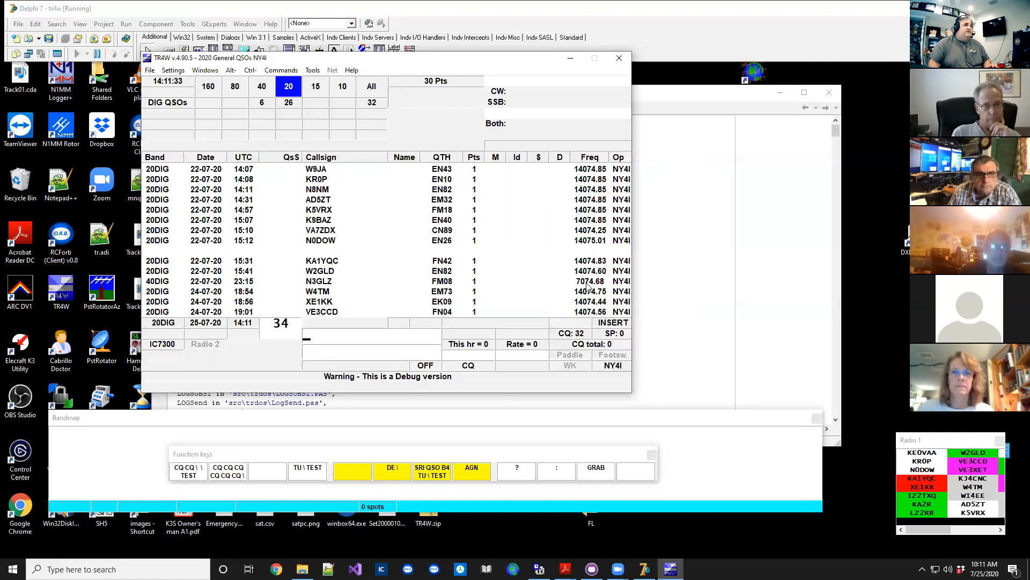
pyautogui.moveTo(397, 65); pyautogui.dragTo(291, 79)
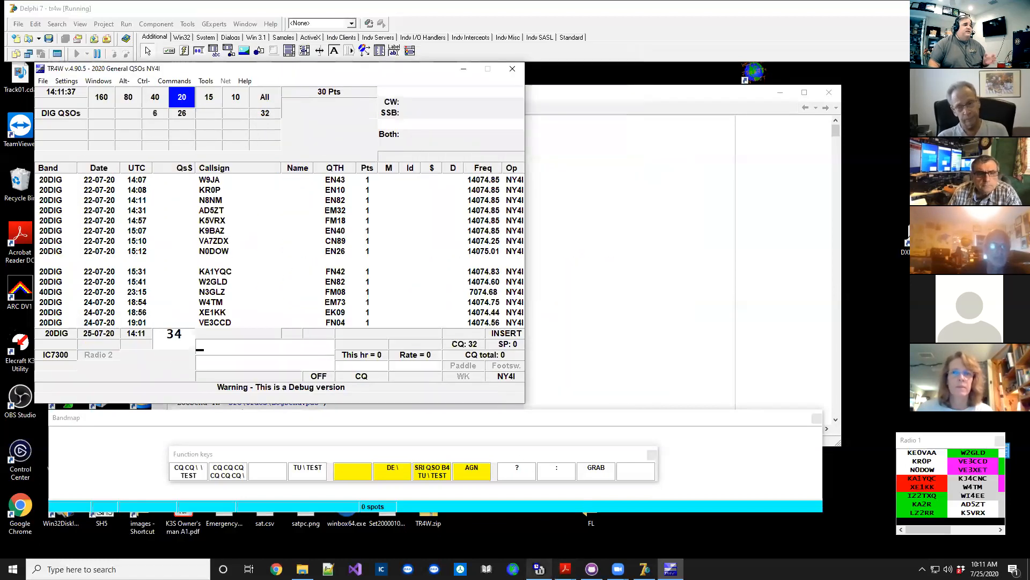
# - In the CAT and CW keying settings for Radio 1, set the radio type to K3 and the control port to SERIAL 5
pyautogui.moveTo(539, 569)
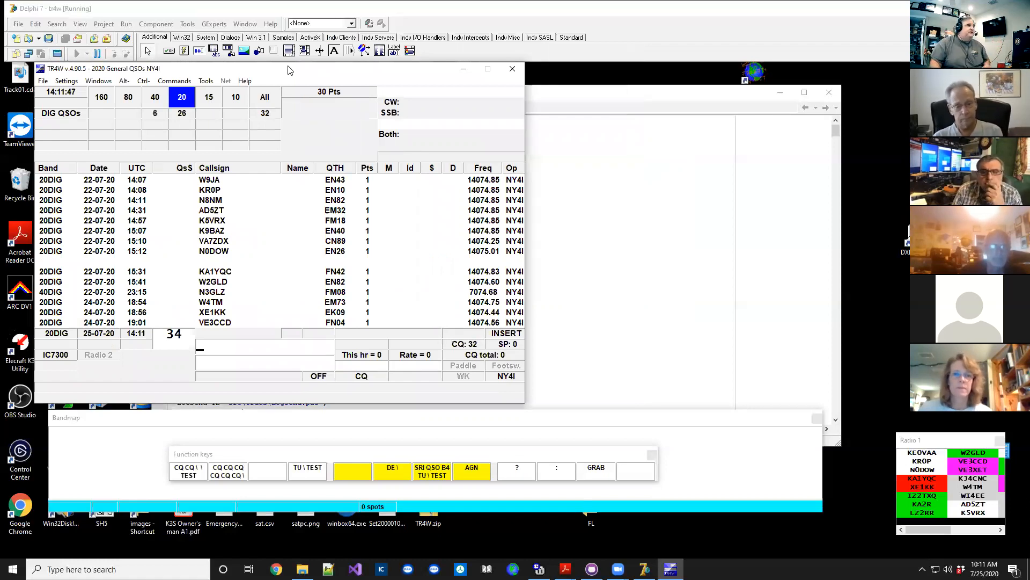
pyautogui.click(68, 83)
pyautogui.moveTo(75, 137)
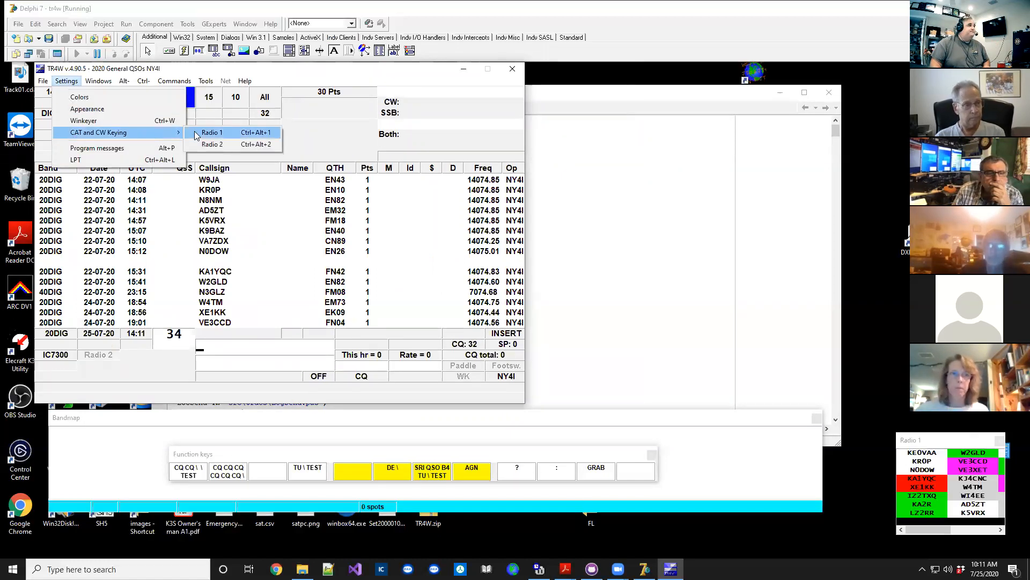
pyautogui.click(221, 132)
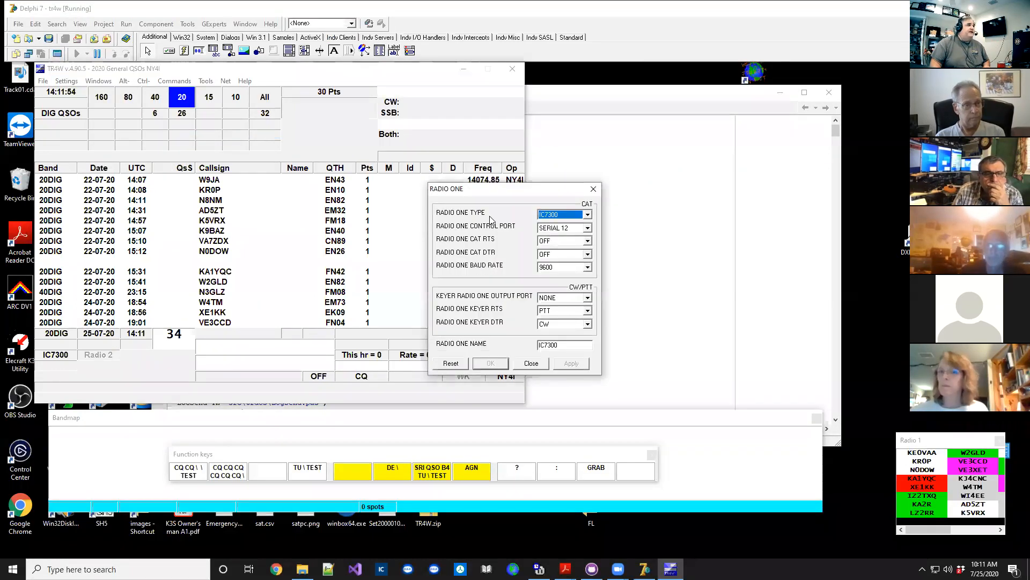
pyautogui.click(587, 215)
pyautogui.moveTo(590, 350); pyautogui.dragTo(586, 239)
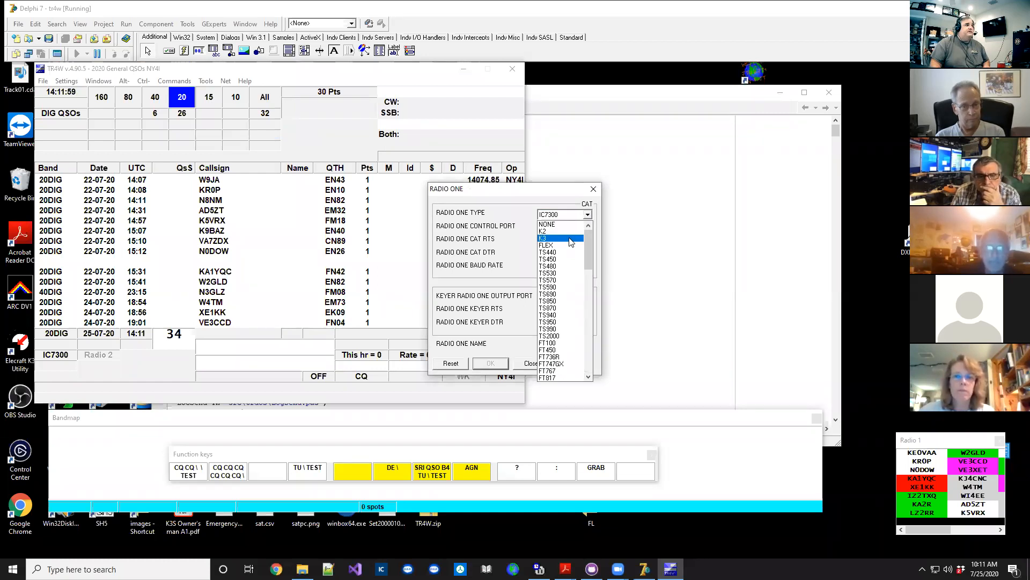
pyautogui.click(570, 237)
pyautogui.click(584, 228)
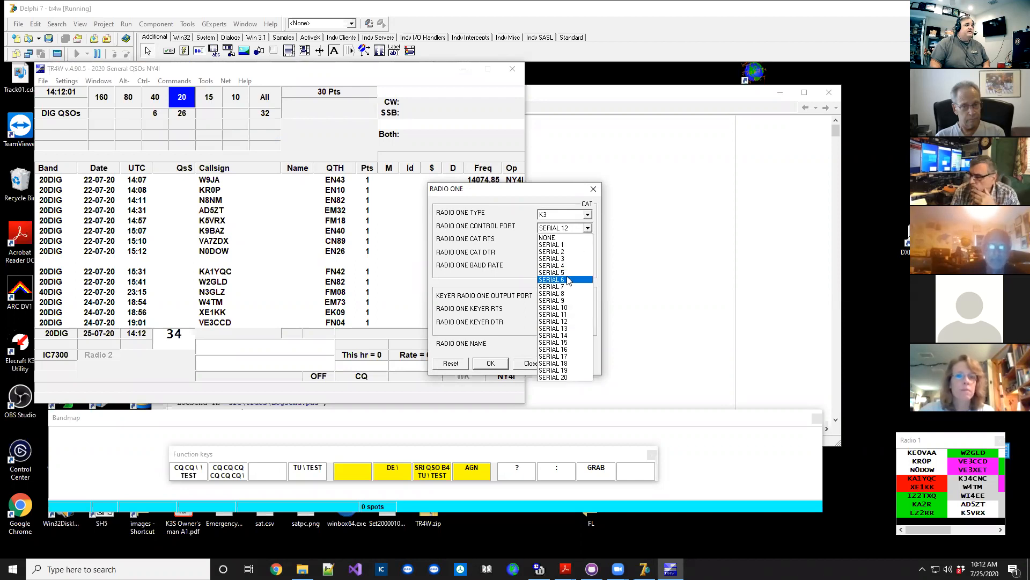
pyautogui.click(567, 273)
# - Set Radio 1's baud rate to 9600 and its name to K3, and save the settings
pyautogui.click(588, 267)
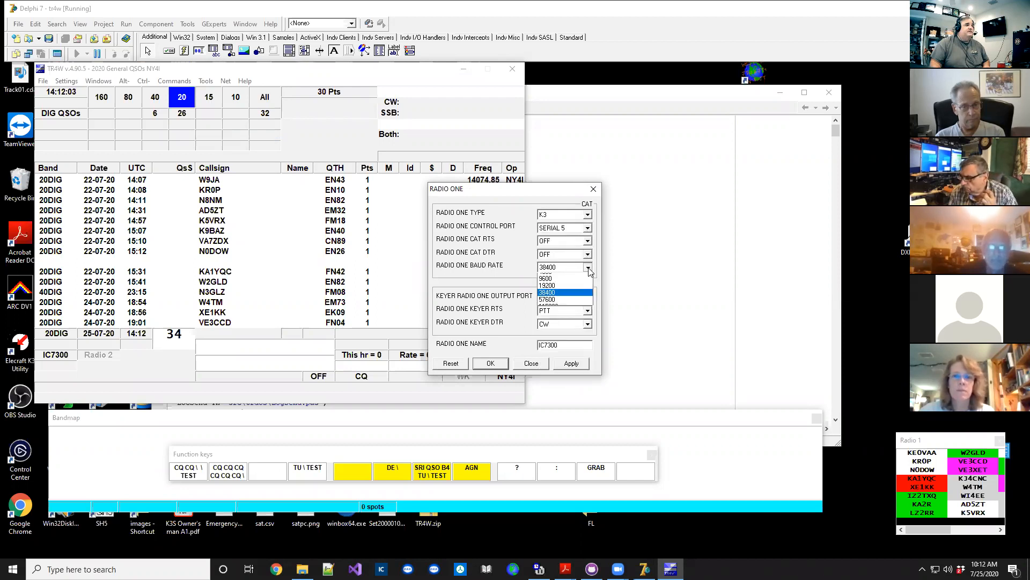
pyautogui.click(572, 298)
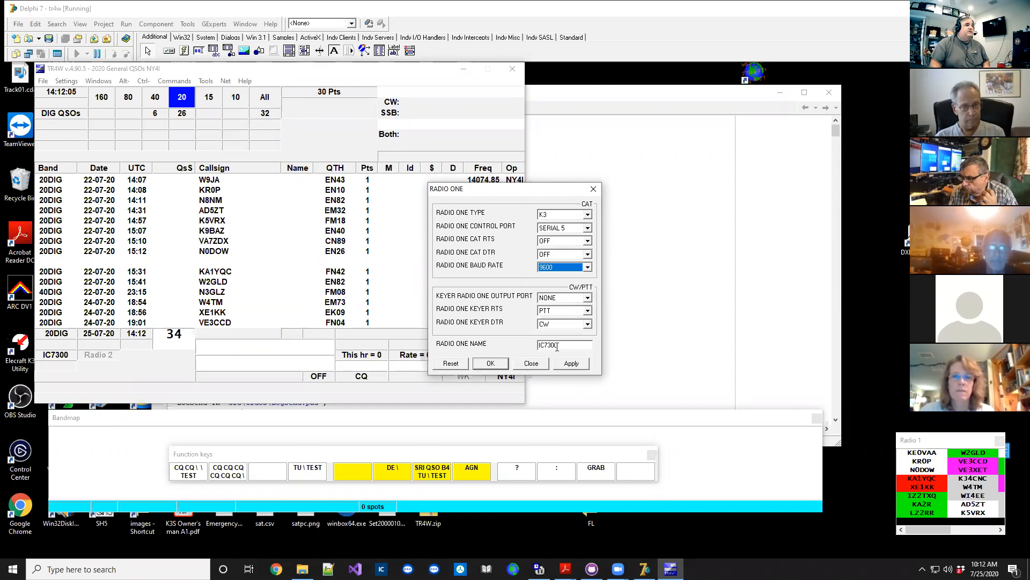
pyautogui.doubleClick(557, 347)
pyautogui.write('K3')
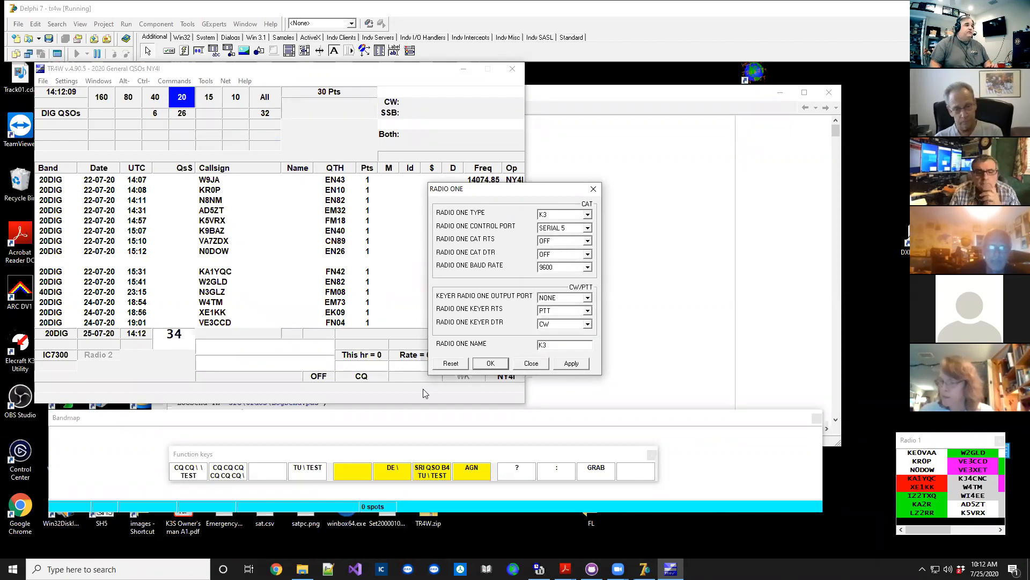
pyautogui.click(483, 366)
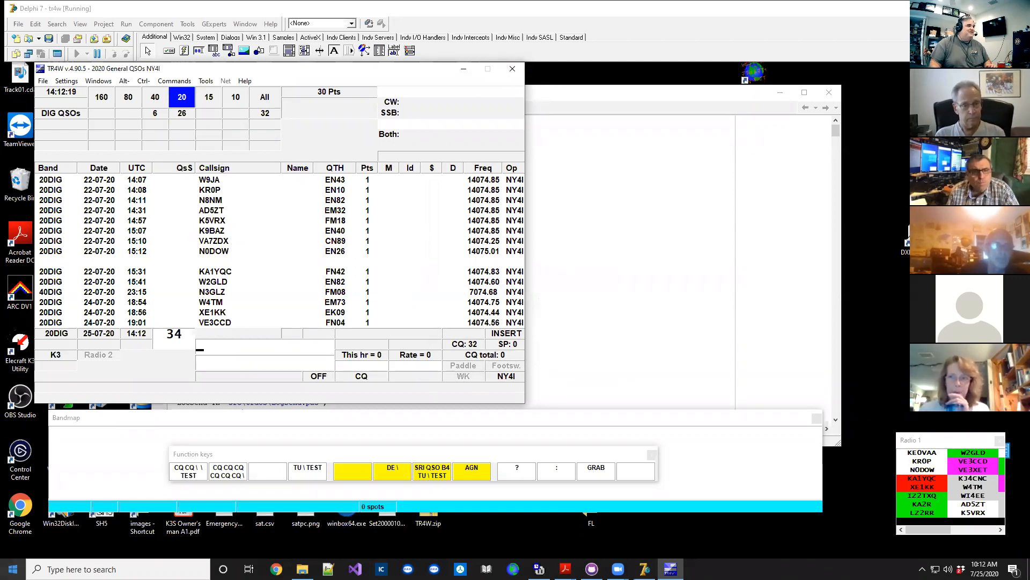
# - Check the available COM ports in Windows Device Manager and close it
pyautogui.rightClick(13, 569)
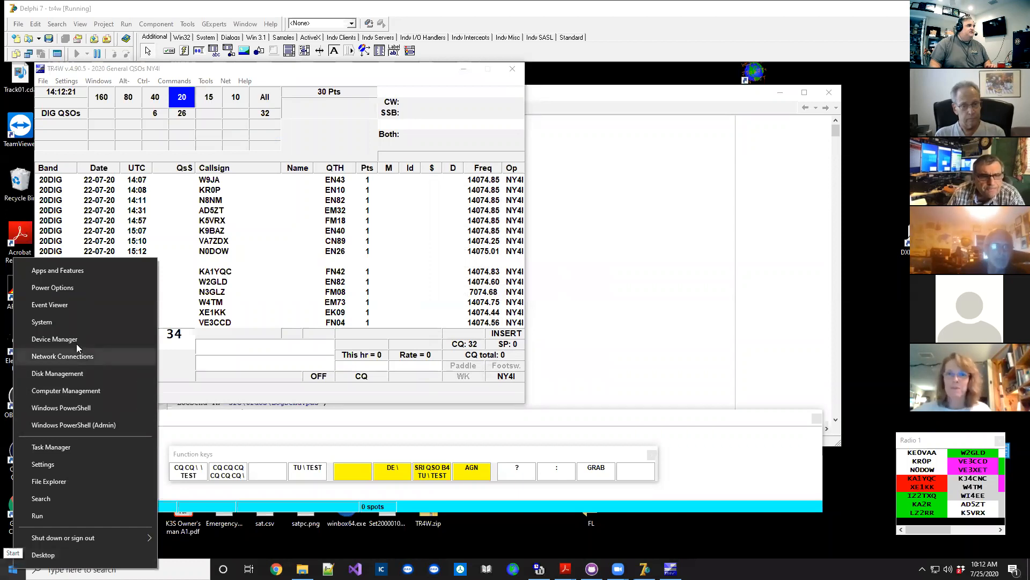
pyautogui.click(59, 339)
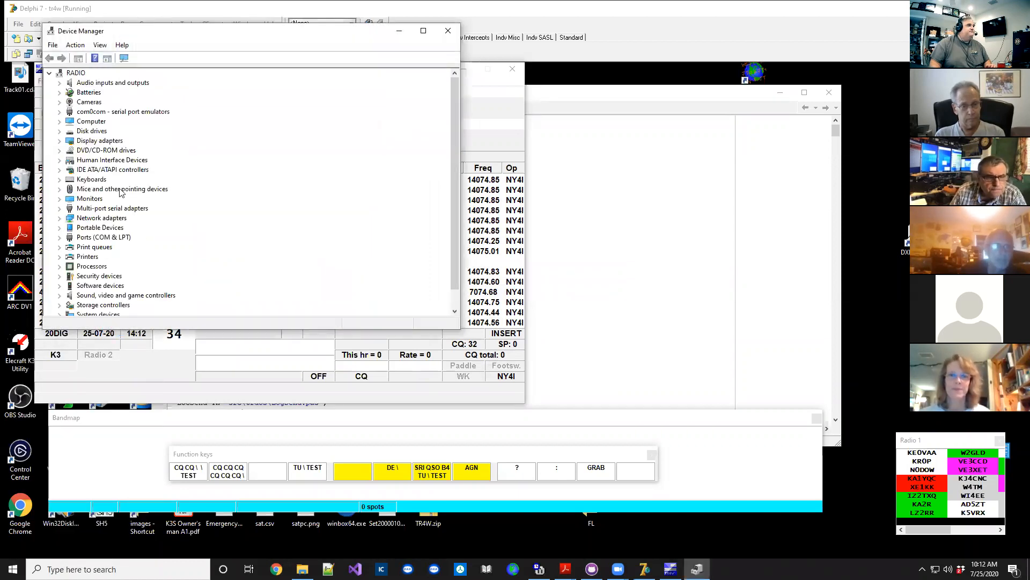
pyautogui.click(60, 239)
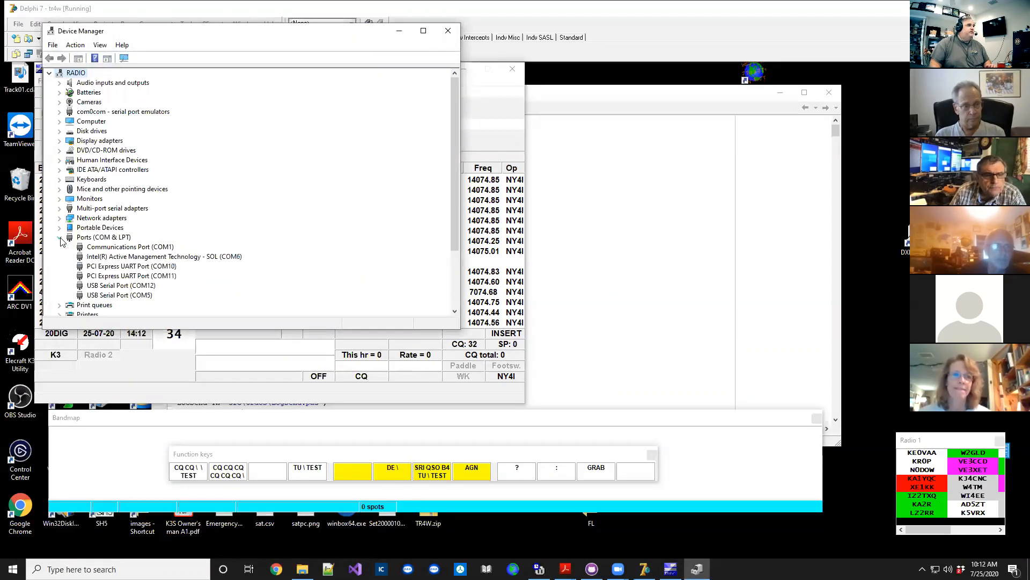
pyautogui.click(444, 36)
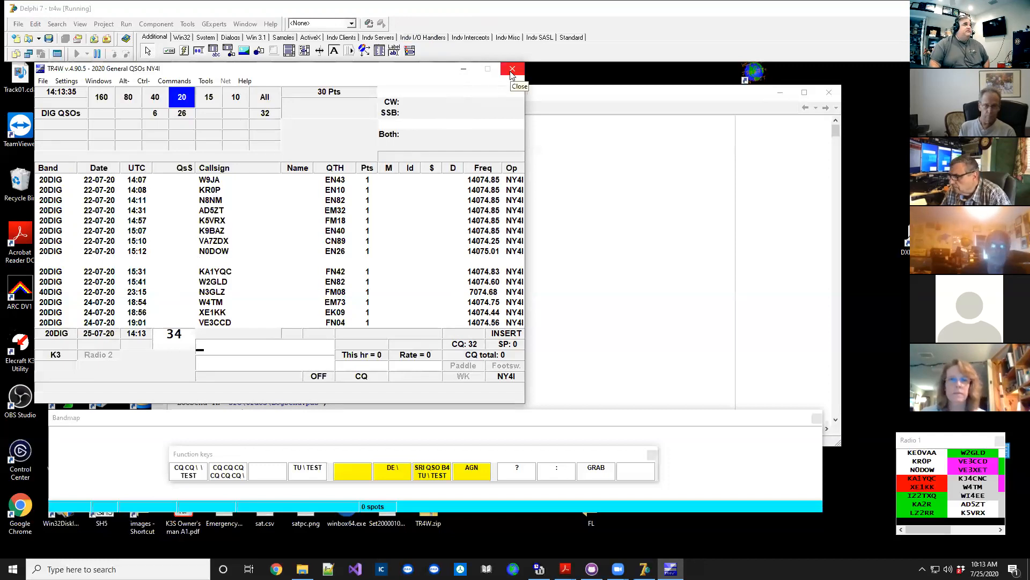
# - Review the CAT and CW keying settings of Radio 2 and Radio 1, closing each without changes
pyautogui.click(66, 80)
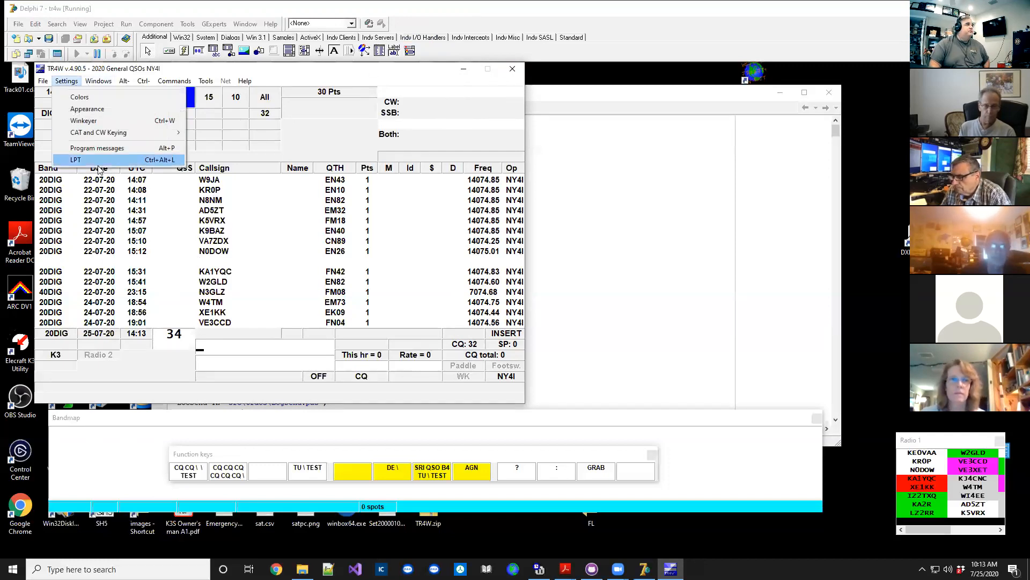
pyautogui.moveTo(112, 132)
pyautogui.click(225, 143)
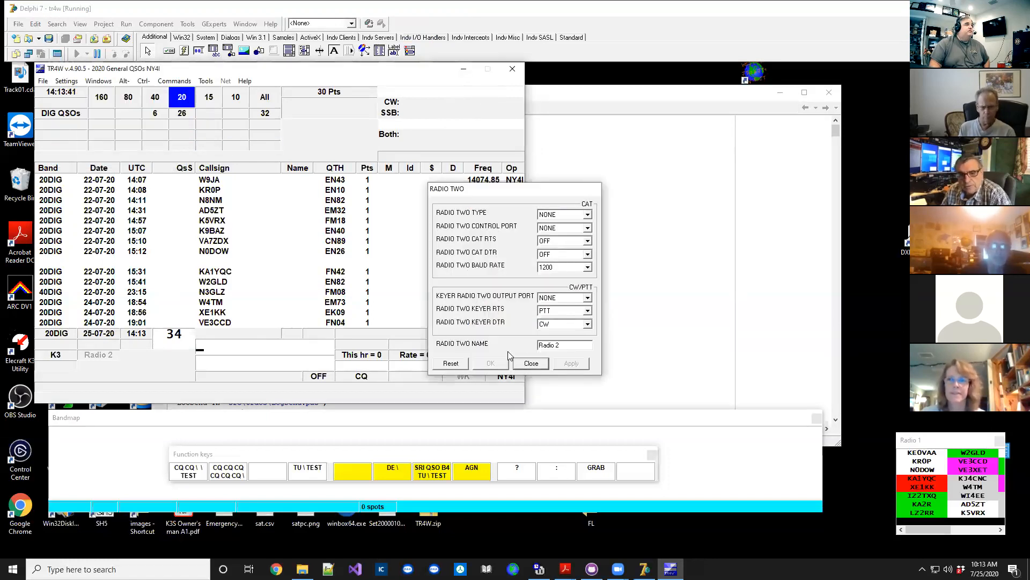
pyautogui.click(530, 365)
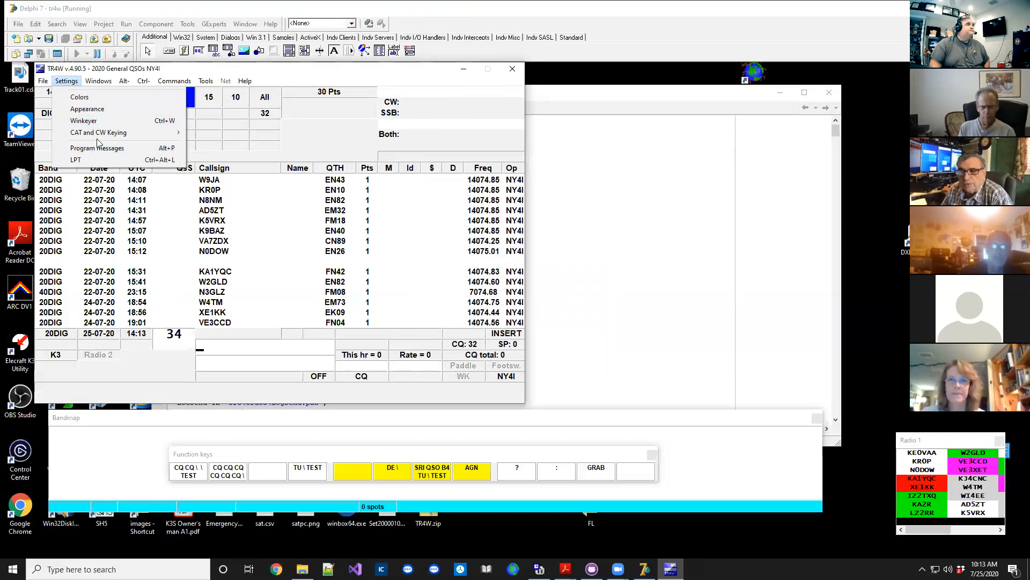
pyautogui.moveTo(117, 132)
pyautogui.click(204, 134)
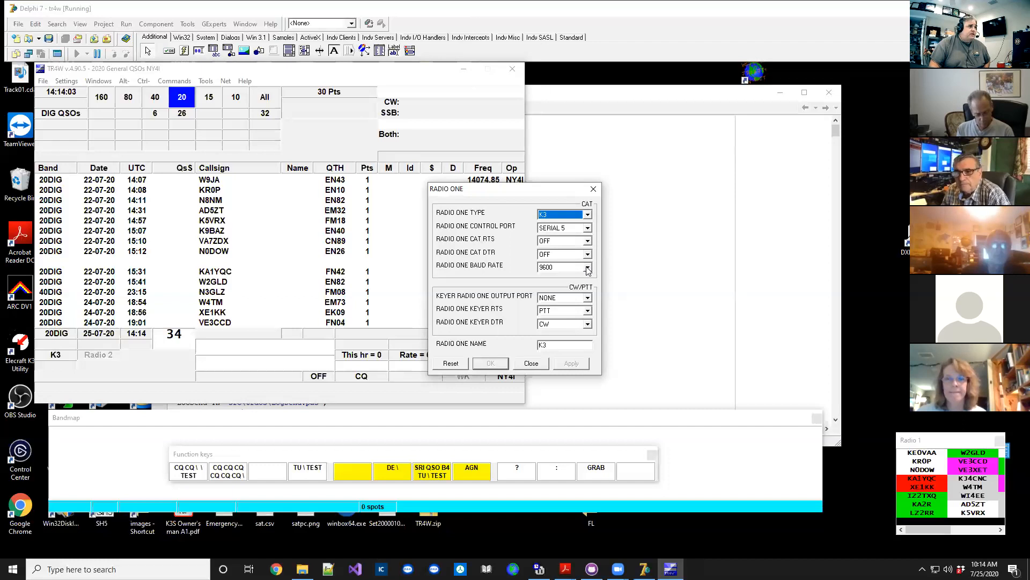
pyautogui.click(532, 363)
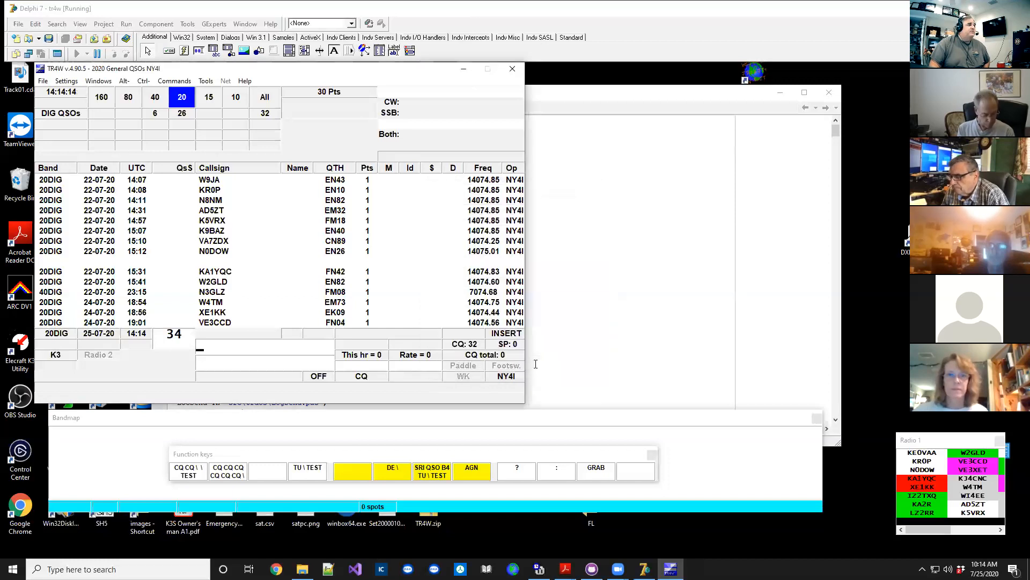
# - Exit TR4W, rerun the project from Delphi and reload the latest config file
pyautogui.click(511, 71)
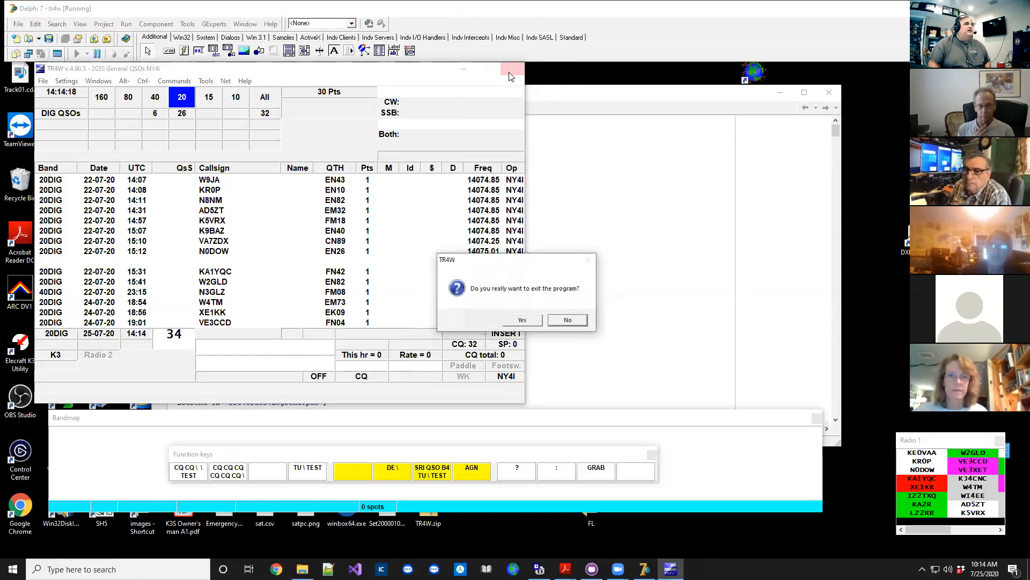
pyautogui.click(523, 320)
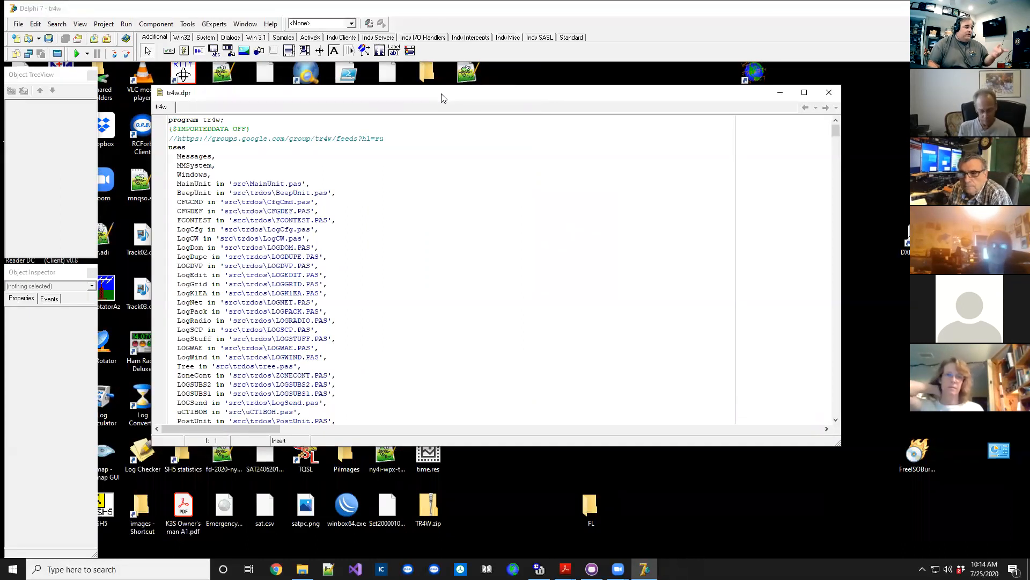
pyautogui.press('F9')
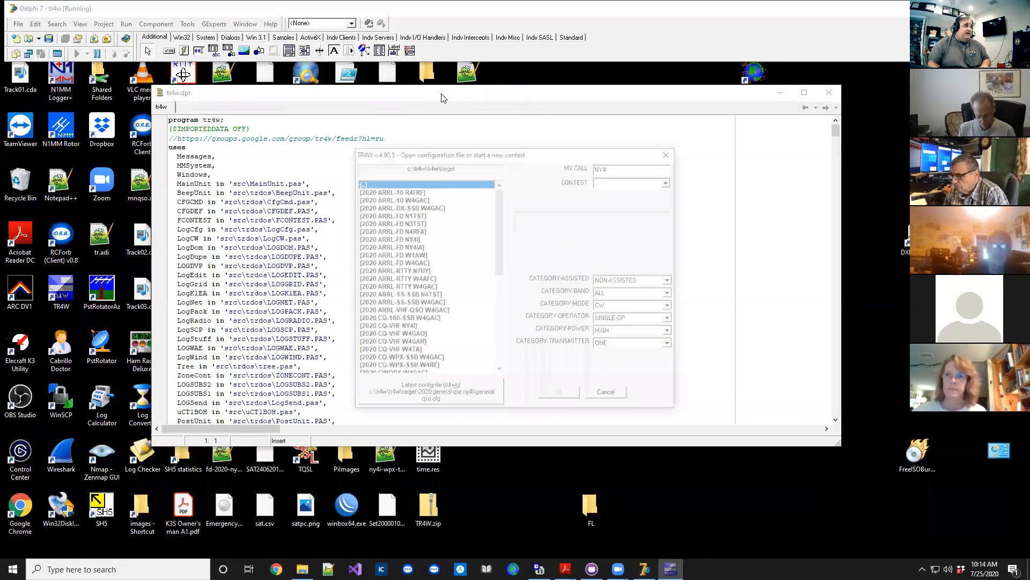
pyautogui.click(479, 390)
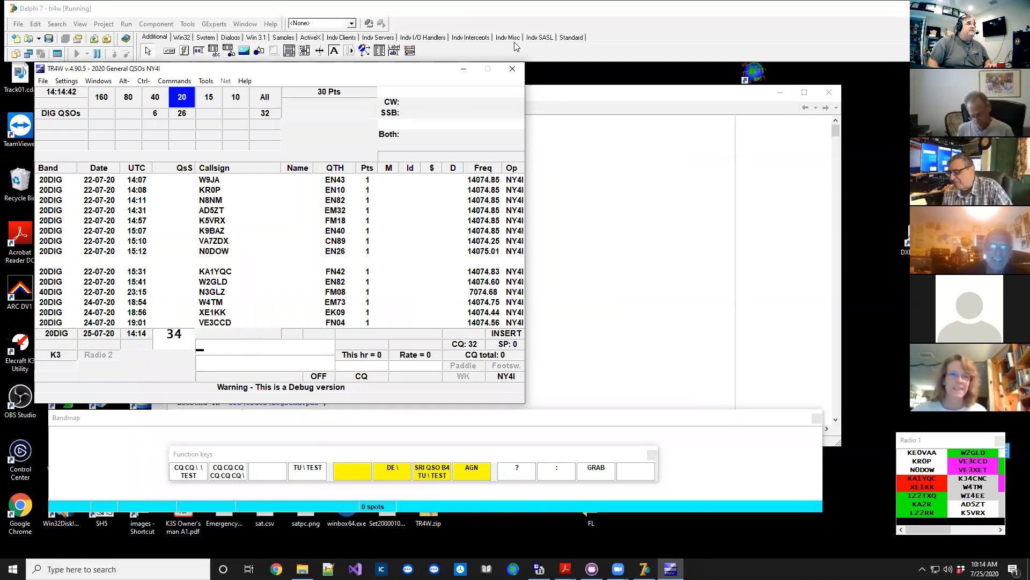
# - Exit TR4W and test communications with the K3 radio in Elecraft K3 Utility, closing the utility when done
pyautogui.click(512, 70)
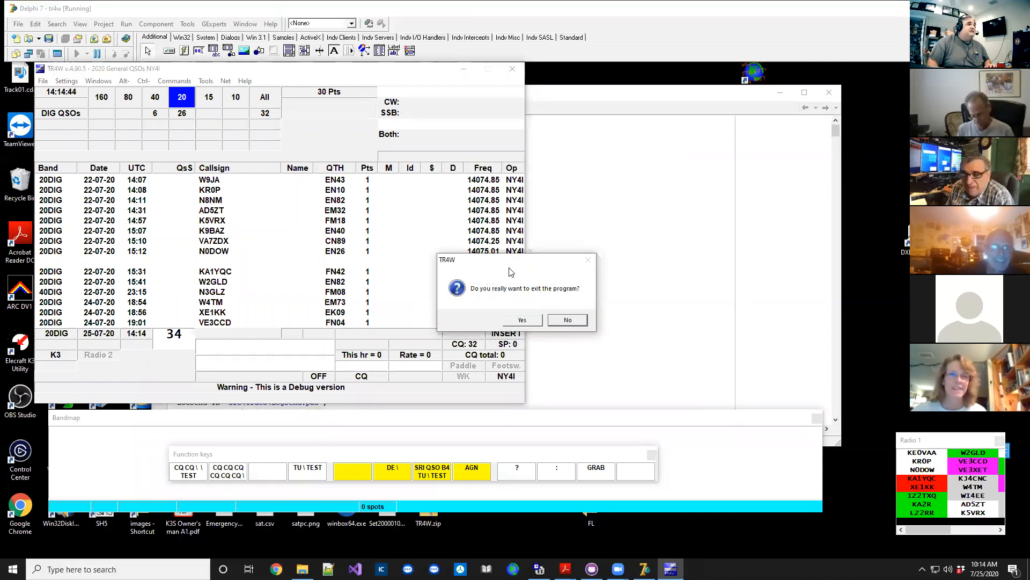
pyautogui.click(523, 320)
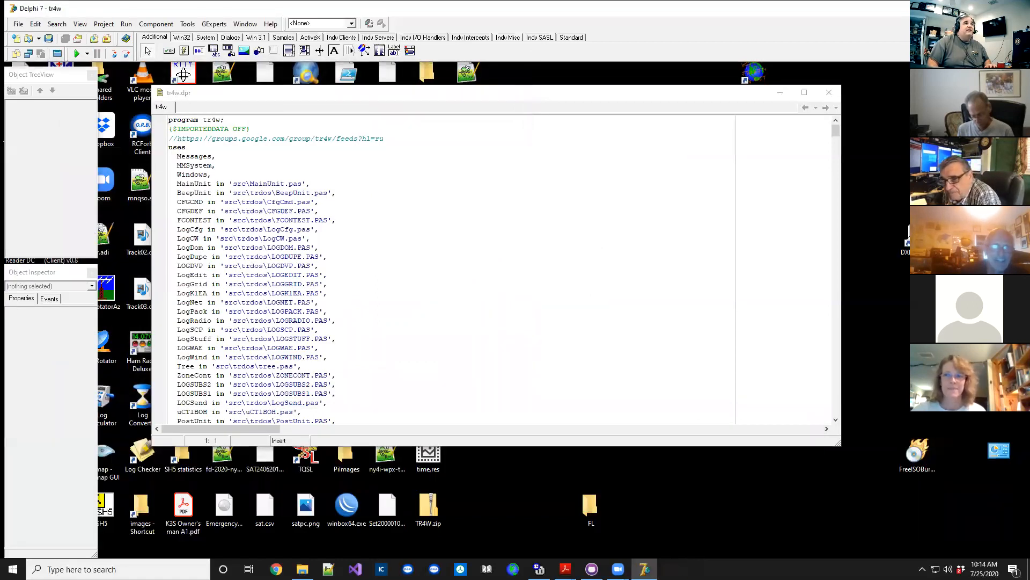
pyautogui.press('super+d')
pyautogui.doubleClick(22, 341)
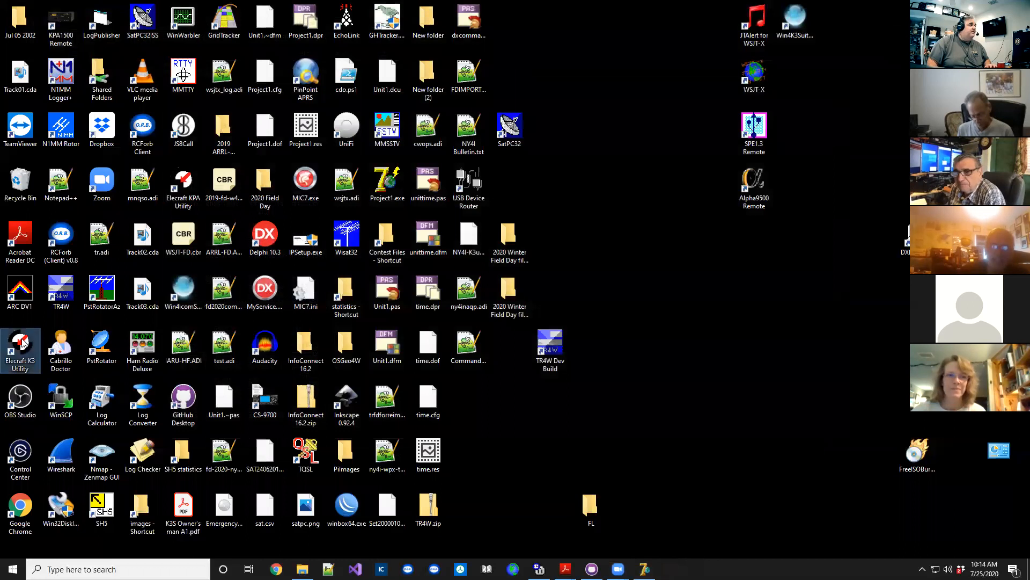
pyautogui.click(656, 219)
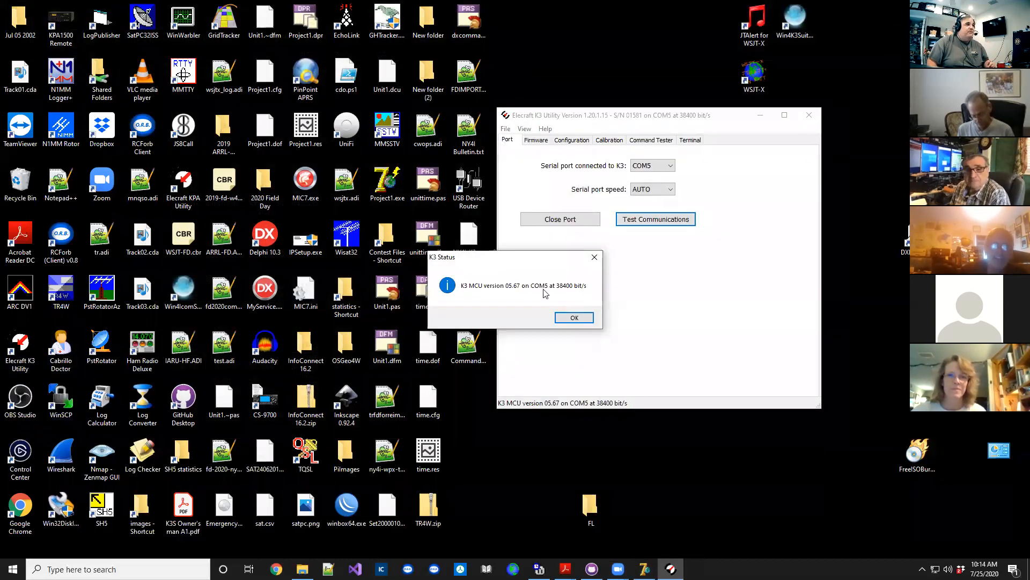
pyautogui.click(573, 317)
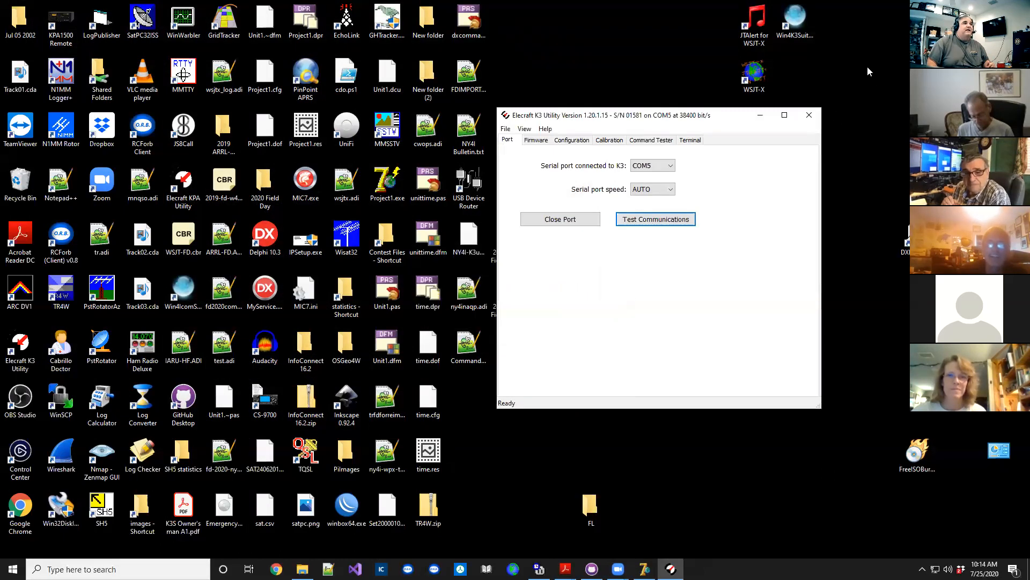
pyautogui.click(809, 115)
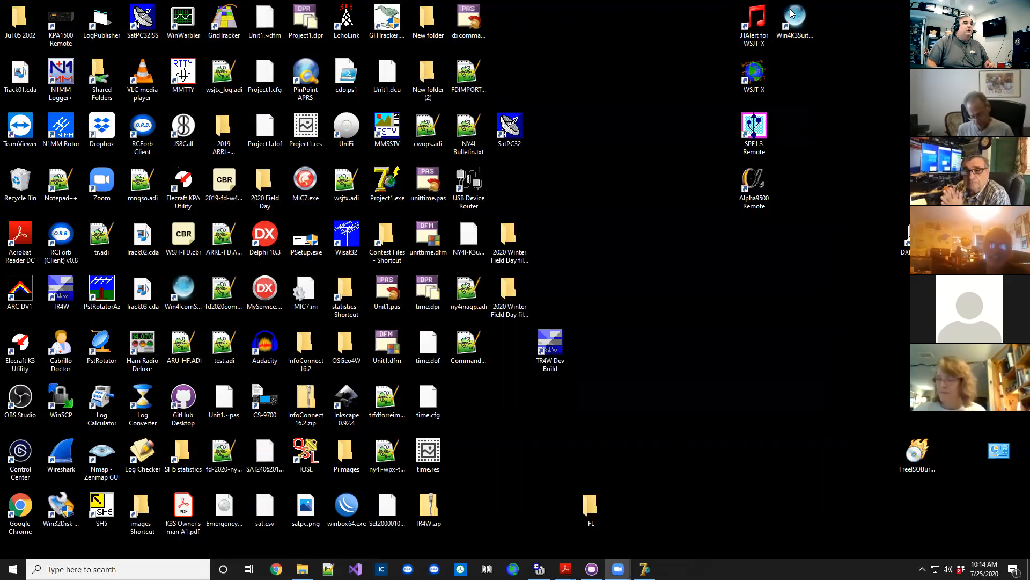
# - Switch to Delphi, run the tr4w project again and load the latest config file for the 2020 General QSO log
pyautogui.click(644, 568)
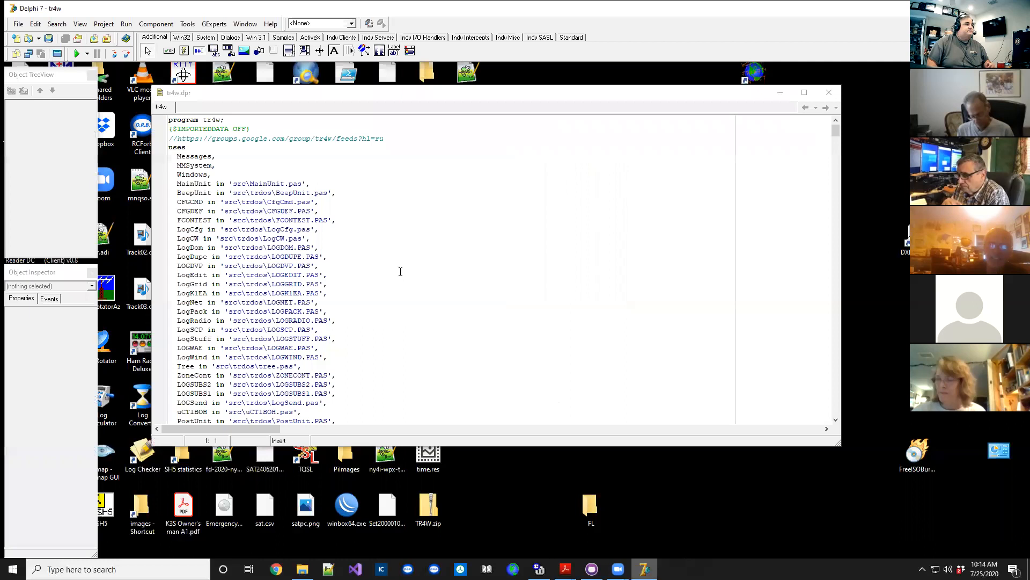
pyautogui.press('F9')
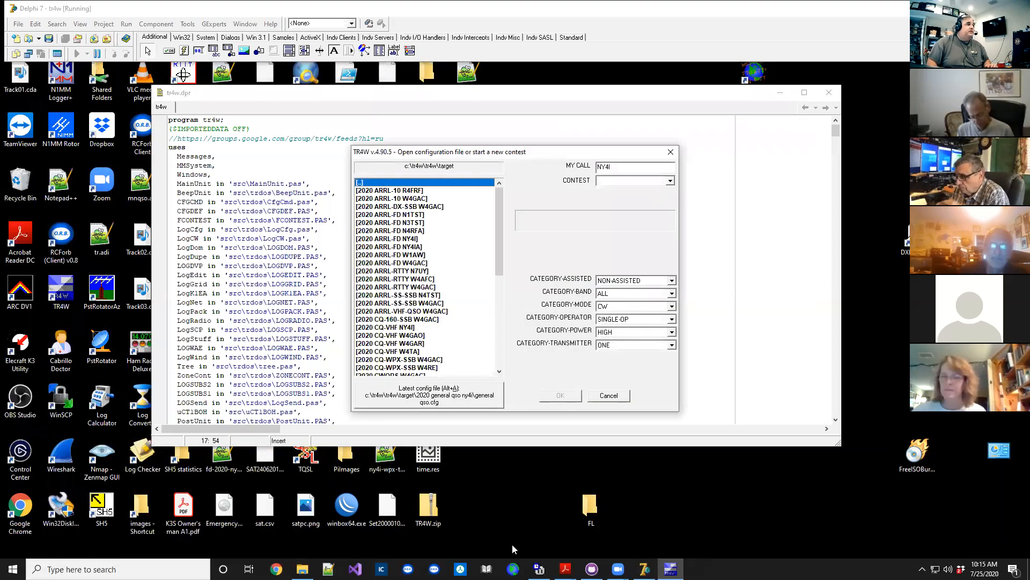
pyautogui.click(489, 401)
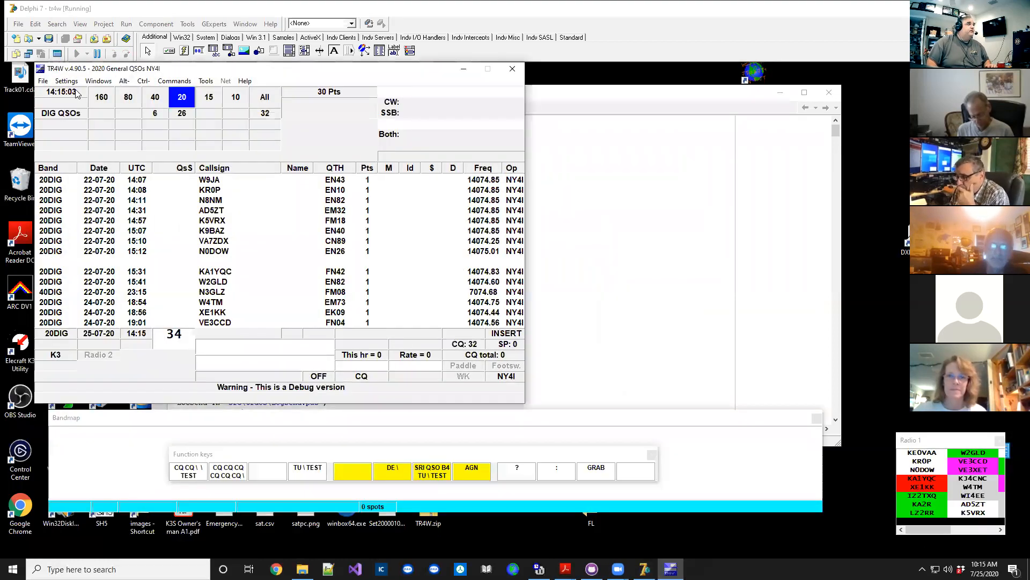
# - Select a higher CAT baud rate for Radio One and save the radio's settings
pyautogui.click(68, 81)
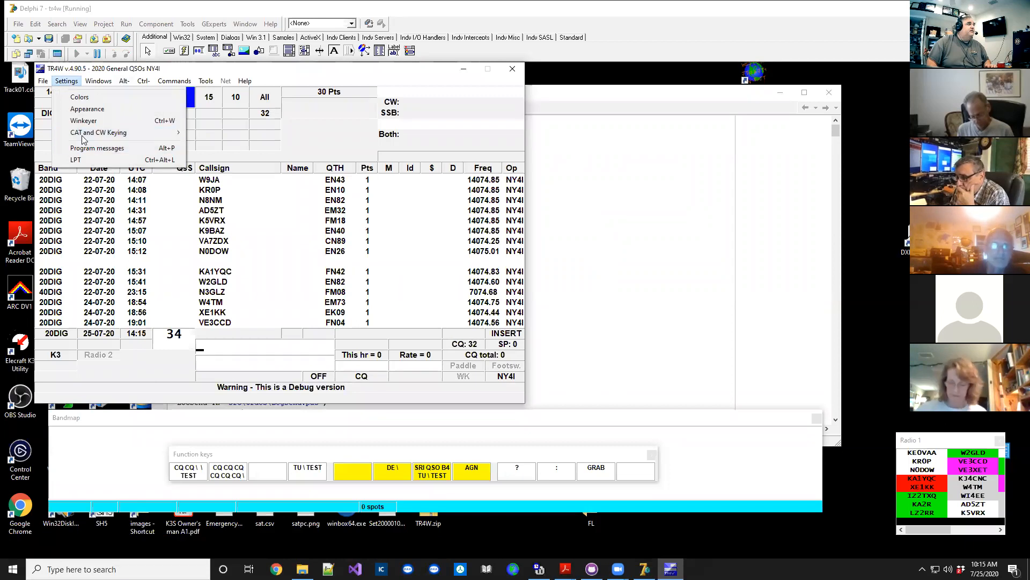
pyautogui.moveTo(175, 132)
pyautogui.click(207, 132)
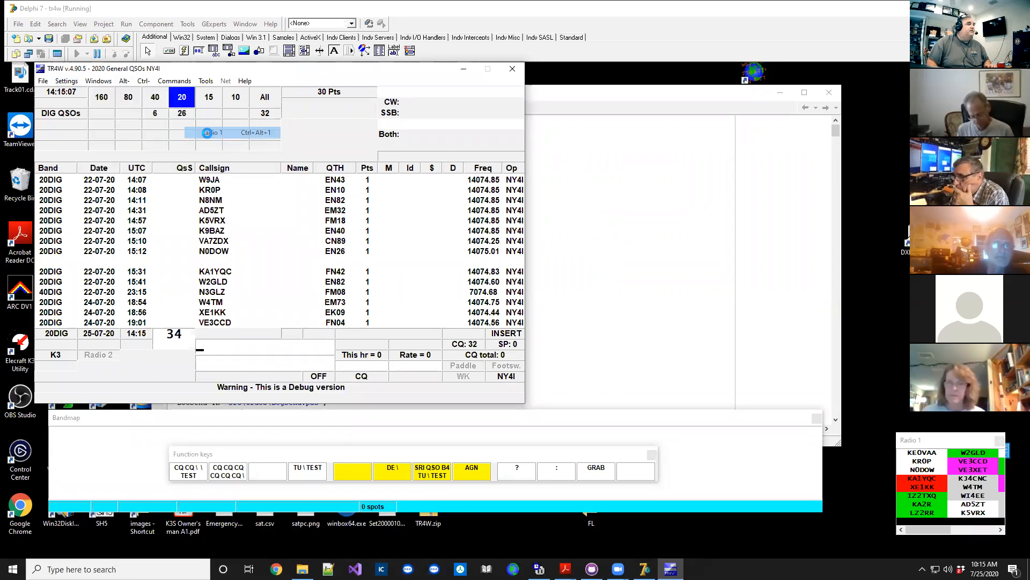
pyautogui.click(588, 268)
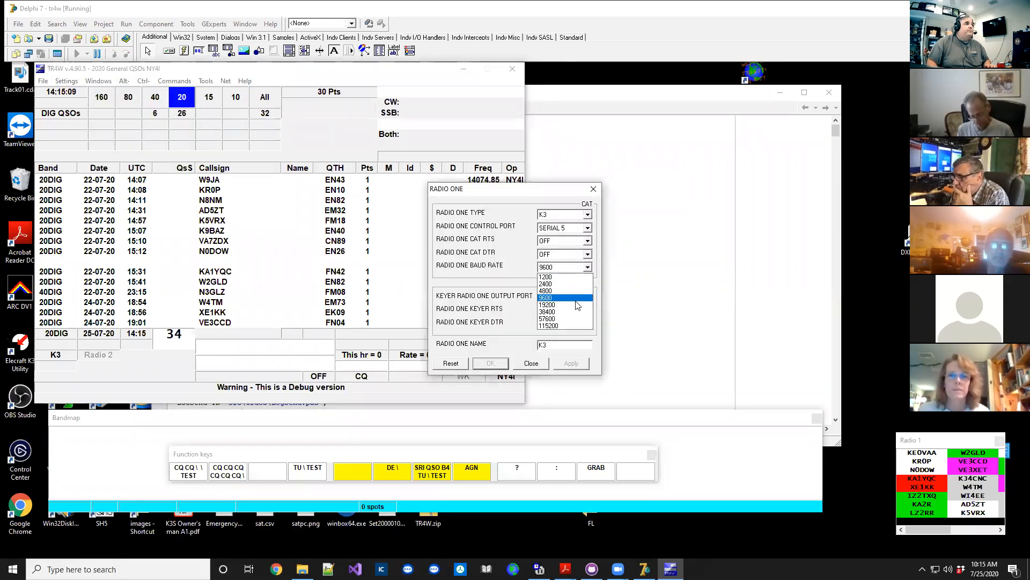
pyautogui.click(561, 308)
pyautogui.click(491, 364)
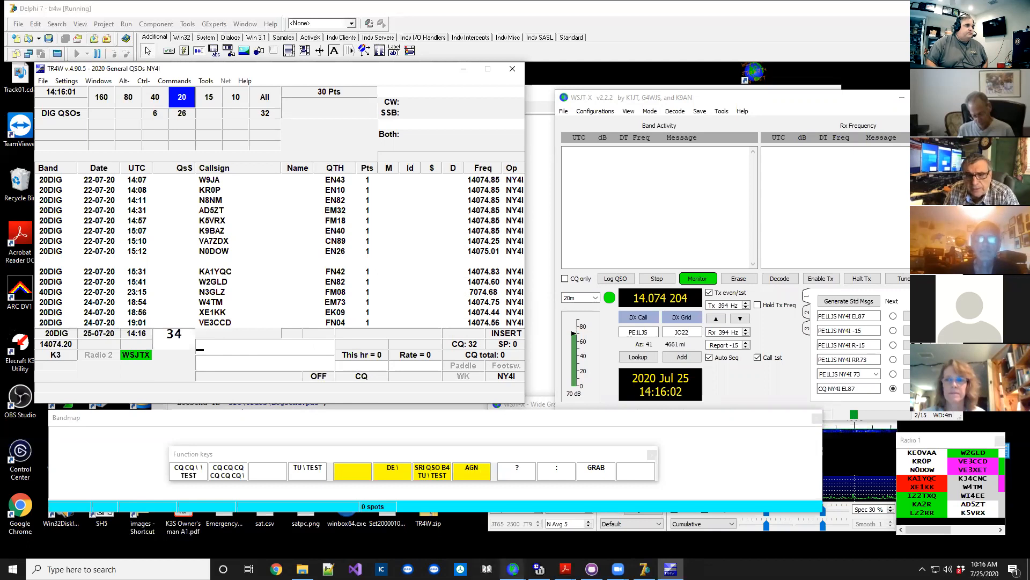
pyautogui.moveTo(513, 568)
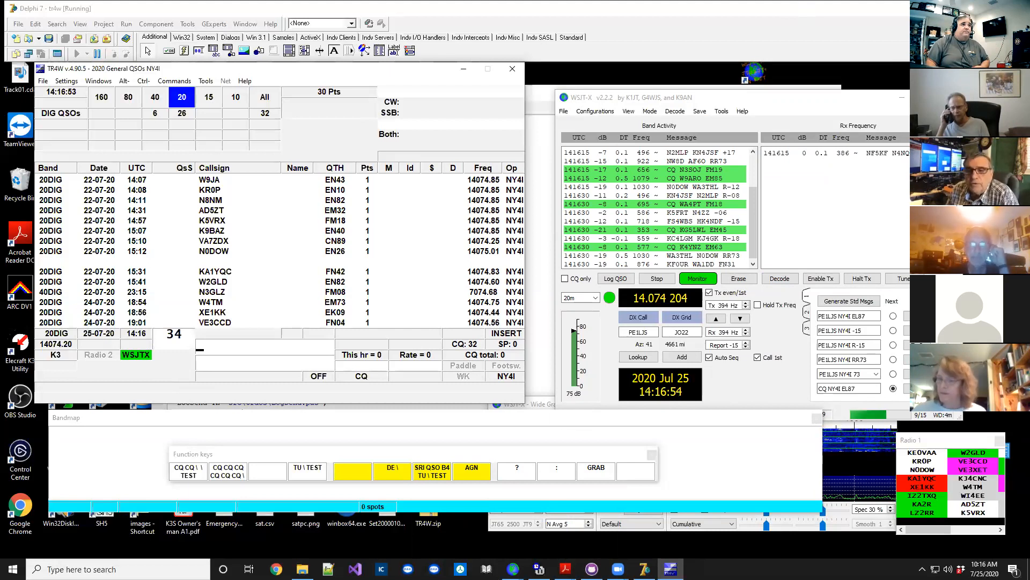
pyautogui.click(951, 97)
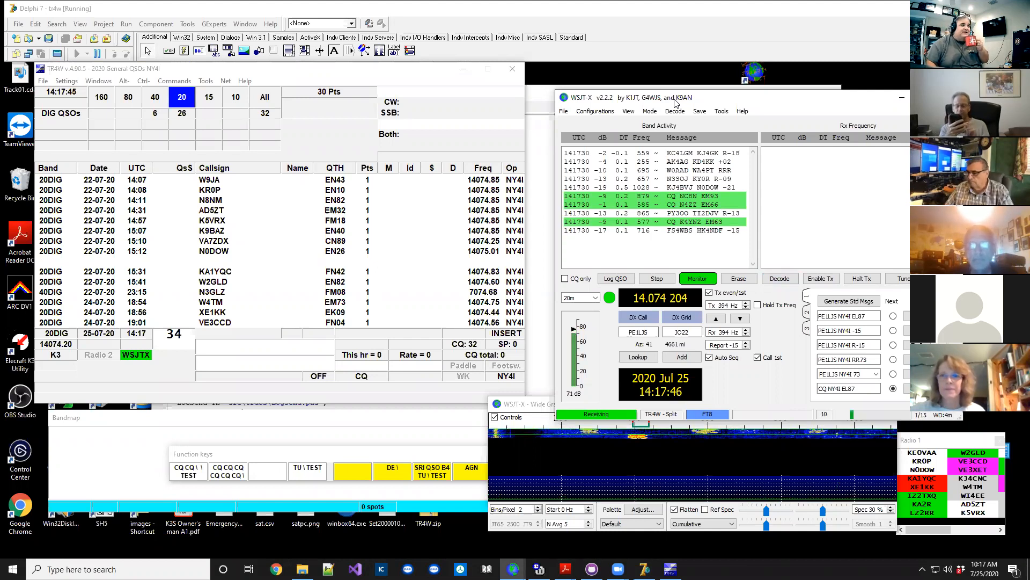
pyautogui.doubleClick(671, 221)
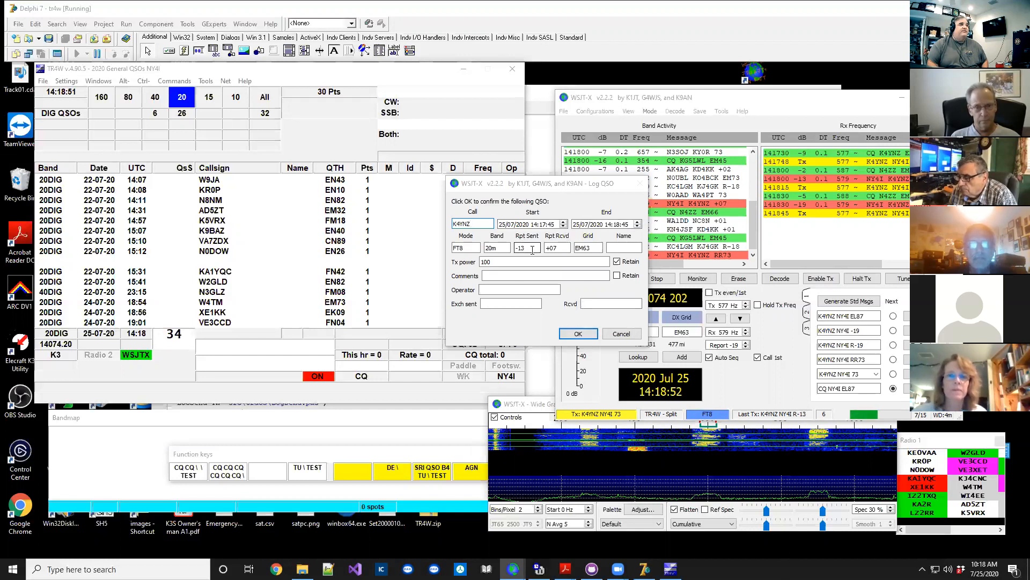
pyautogui.click(577, 333)
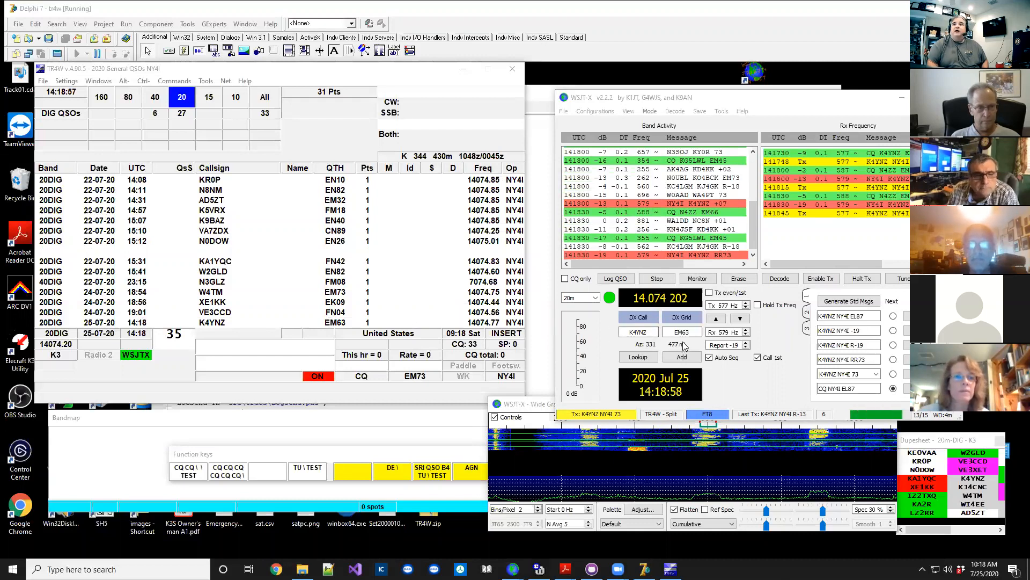
pyautogui.click(216, 324)
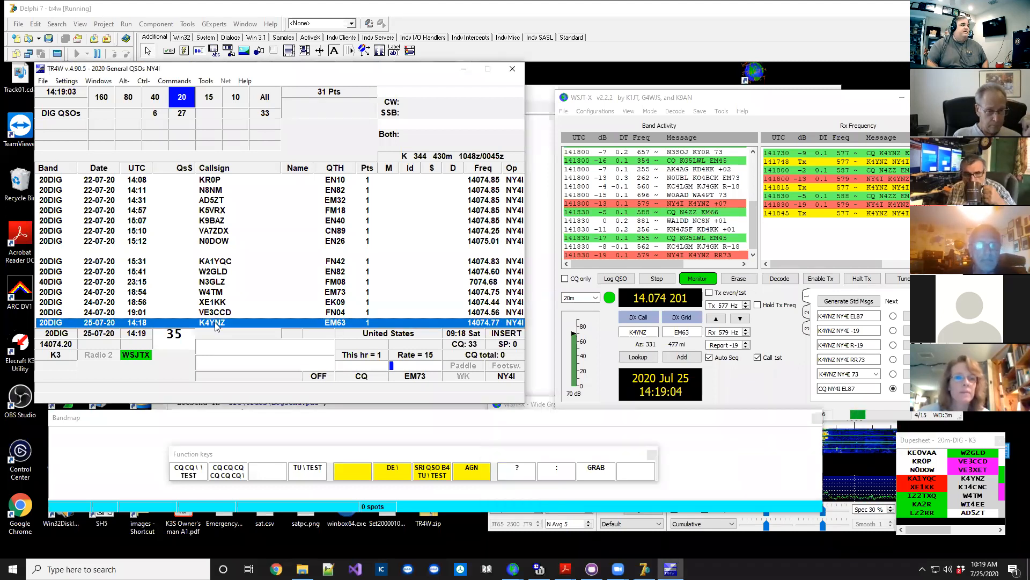
pyautogui.doubleClick(216, 324)
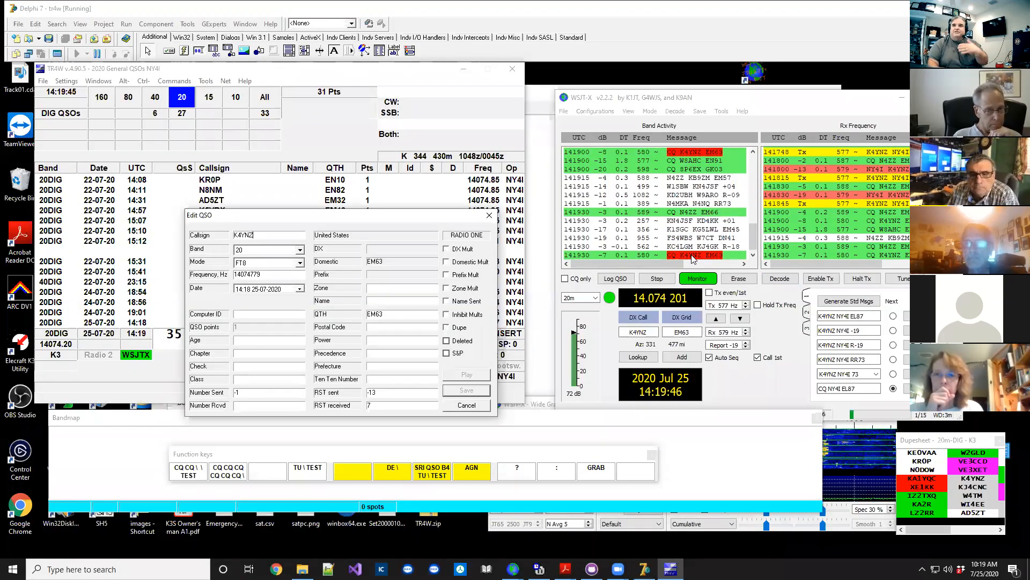
pyautogui.click(465, 405)
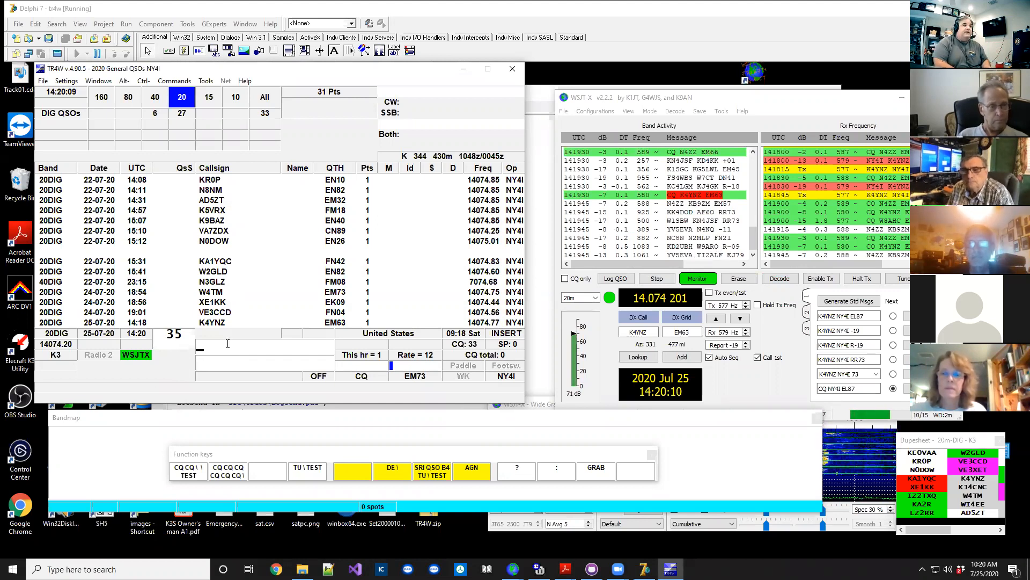
pyautogui.write('K4YNZ')
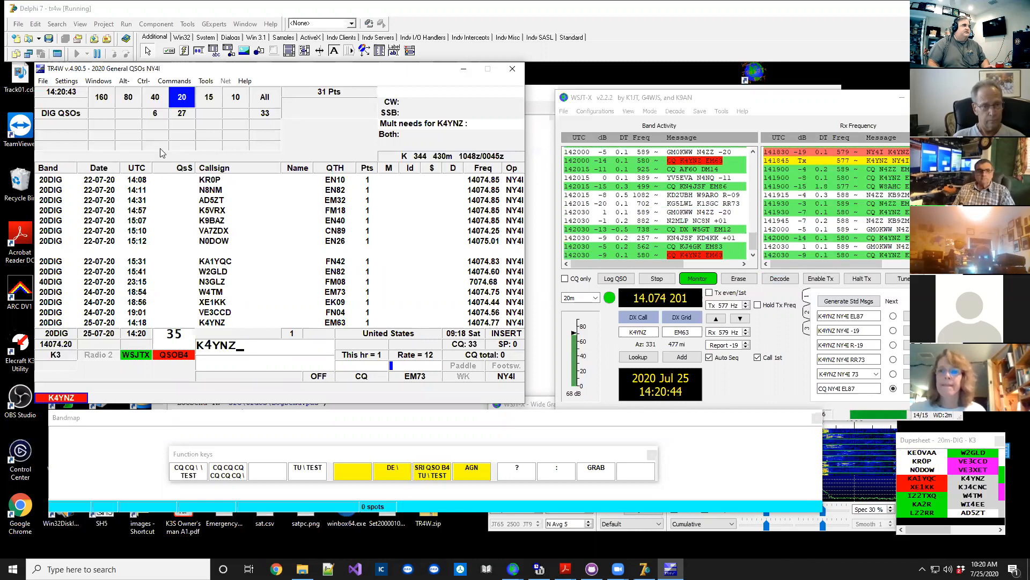
pyautogui.click(99, 81)
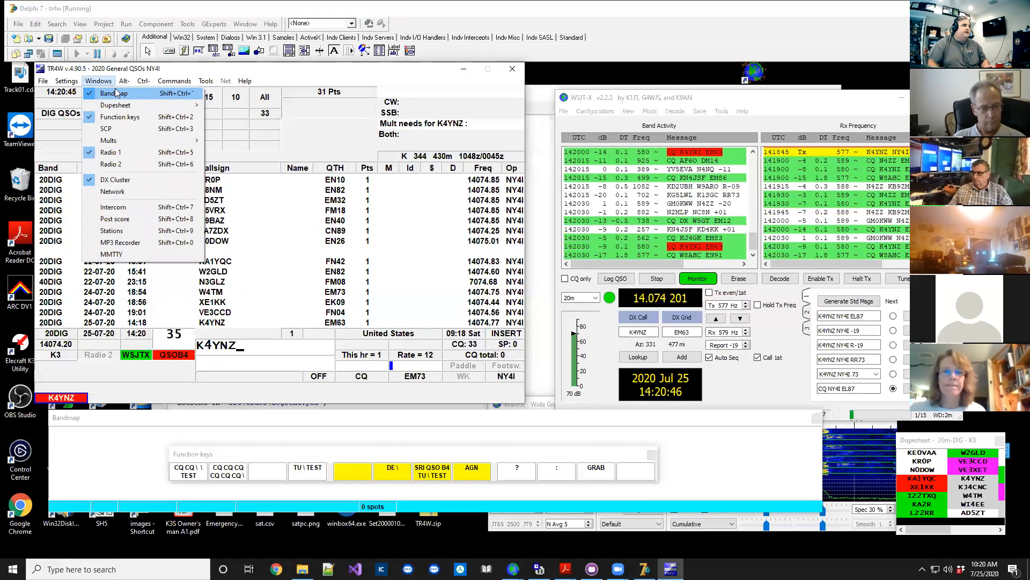
pyautogui.moveTo(143, 81)
pyautogui.click(194, 70)
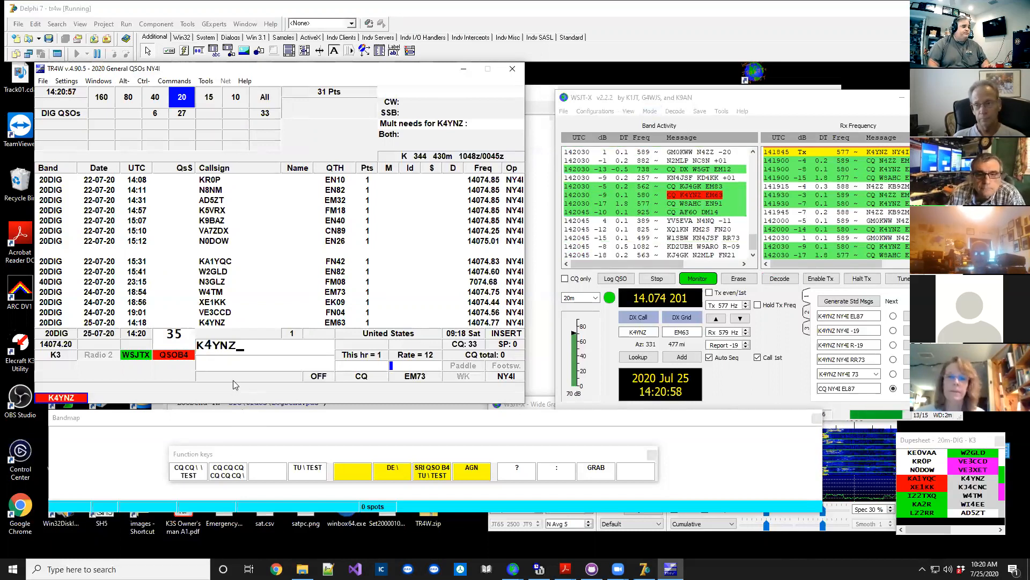
pyautogui.press('Escape')
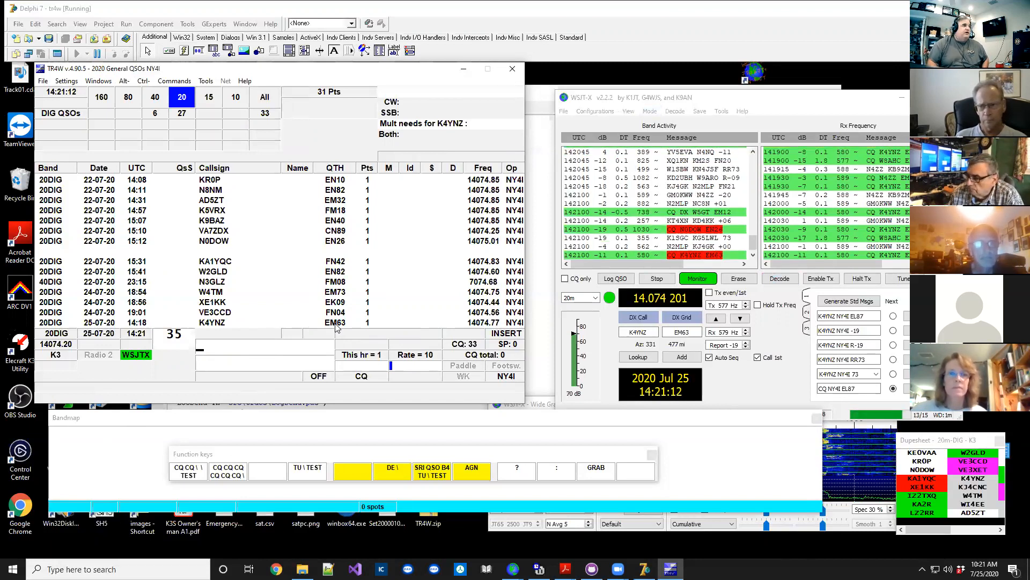
pyautogui.click(216, 324)
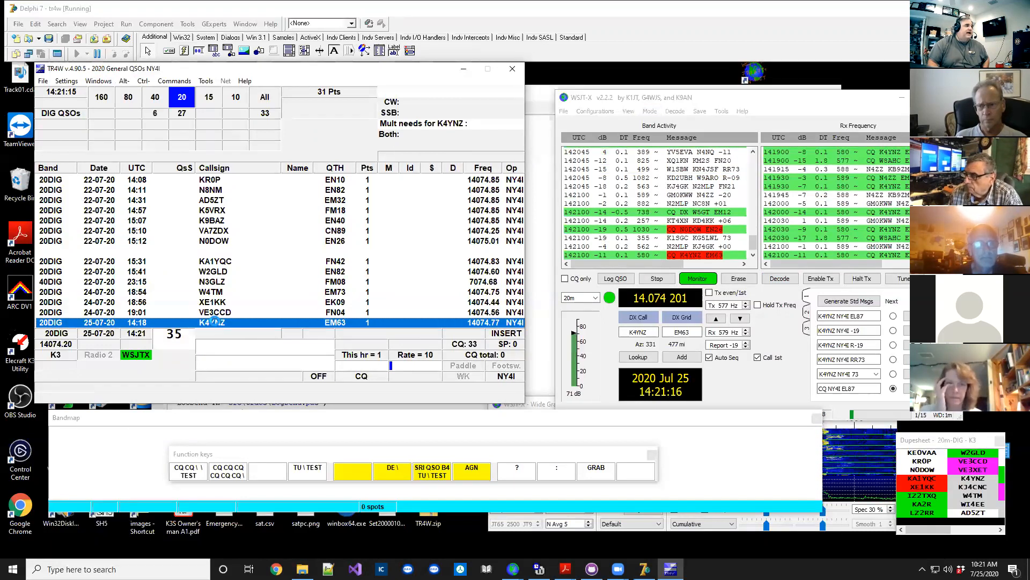
pyautogui.doubleClick(215, 322)
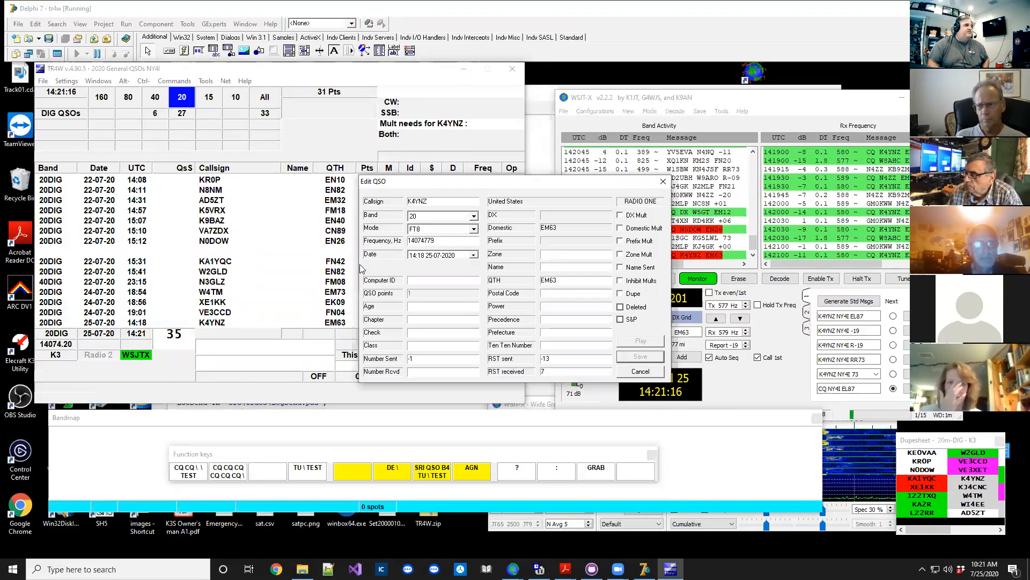
pyautogui.click(474, 229)
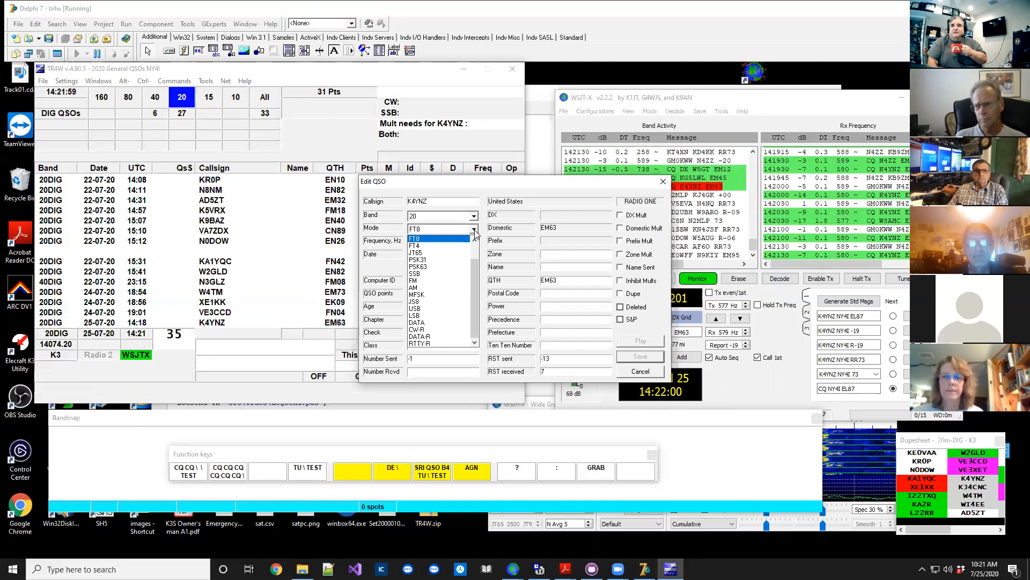
pyautogui.click(640, 372)
pyautogui.click(640, 371)
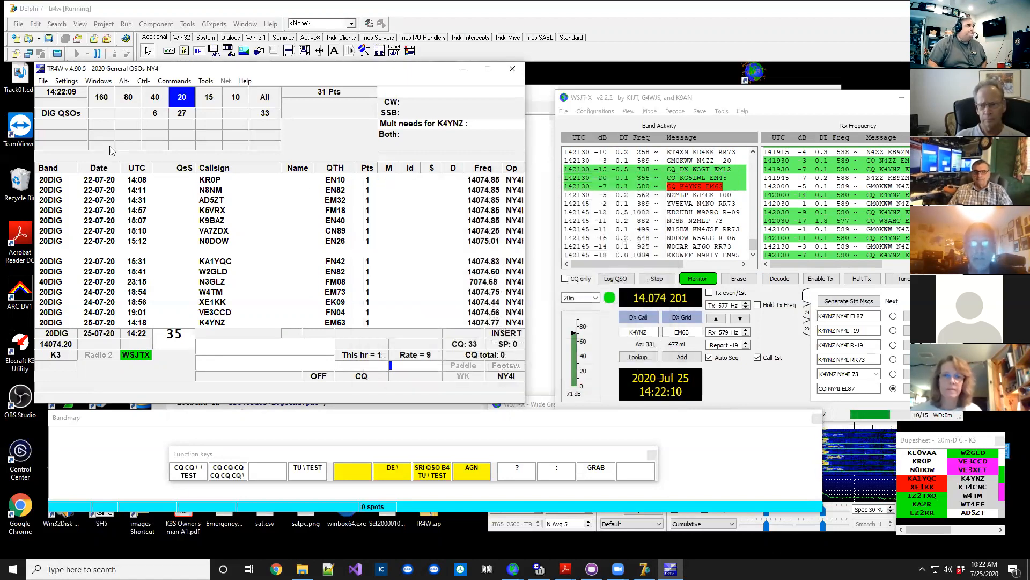
# - Export the General QSO log from TR4W as an ADIF file
pyautogui.click(43, 81)
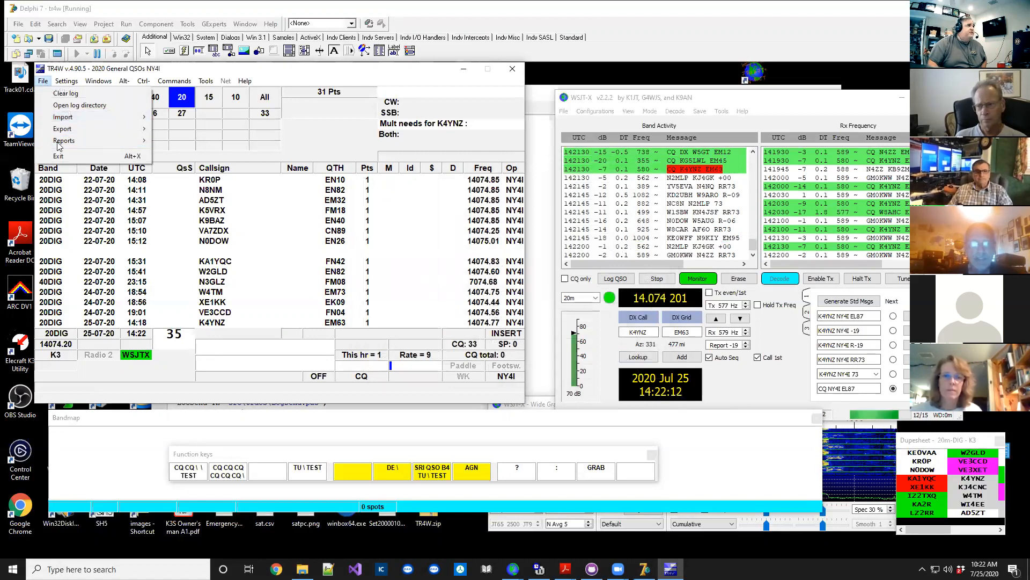
pyautogui.moveTo(63, 129)
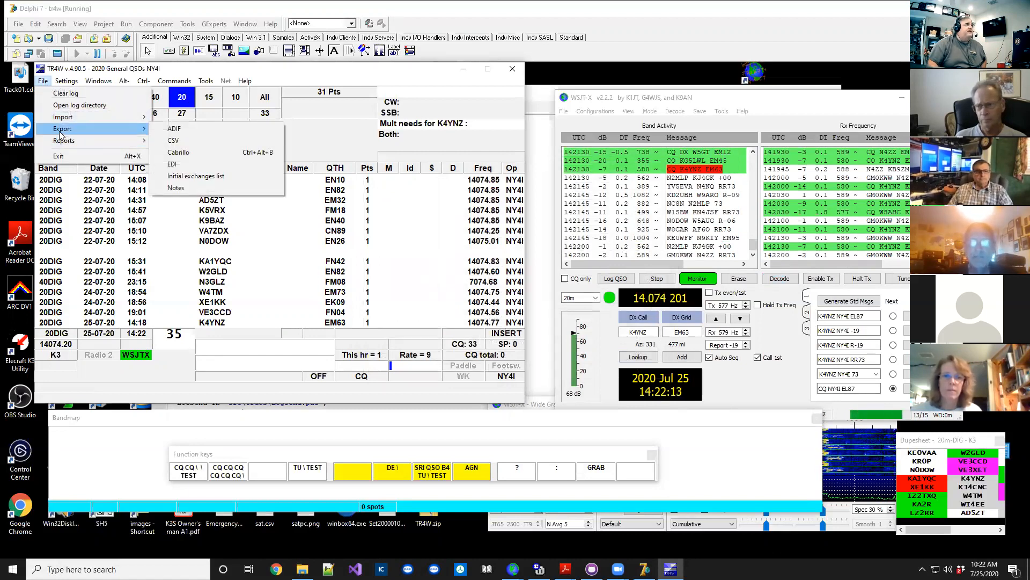
pyautogui.click(174, 128)
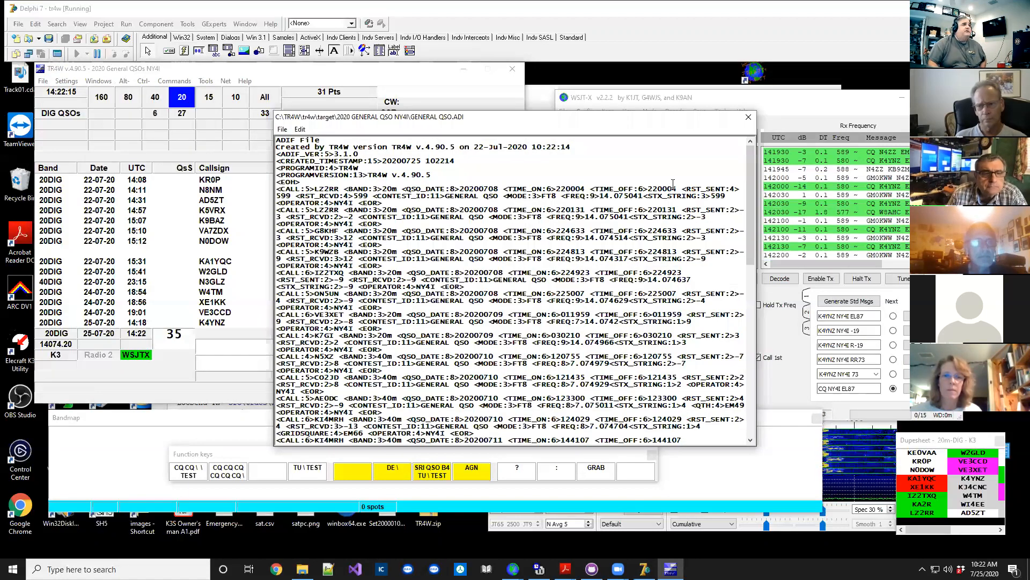
# - Examine the K4YNZ record at the end of the exported ADIF file, including its sent report and frequency fields
pyautogui.moveTo(749, 186); pyautogui.dragTo(753, 402)
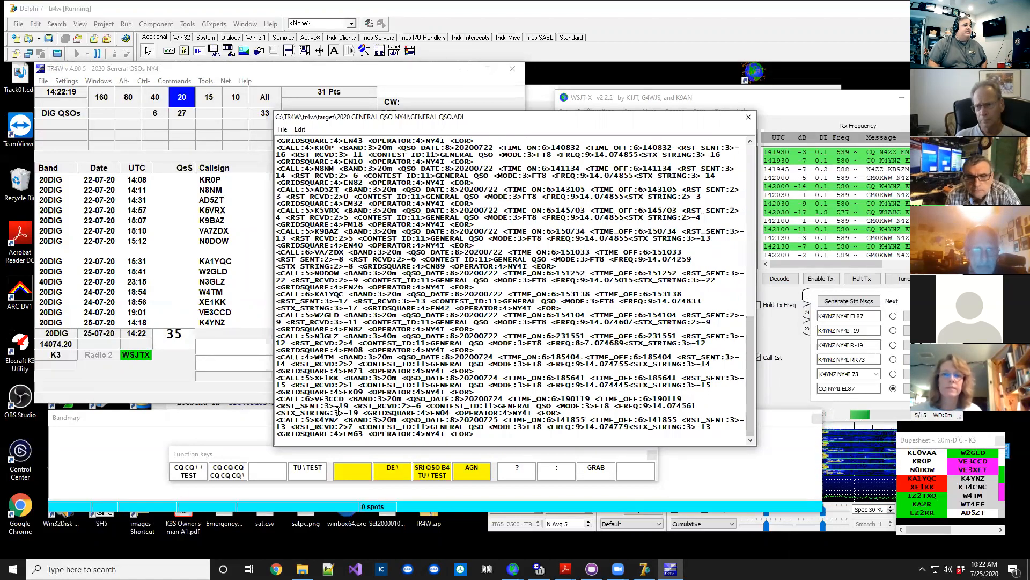
pyautogui.moveTo(277, 421); pyautogui.dragTo(570, 457)
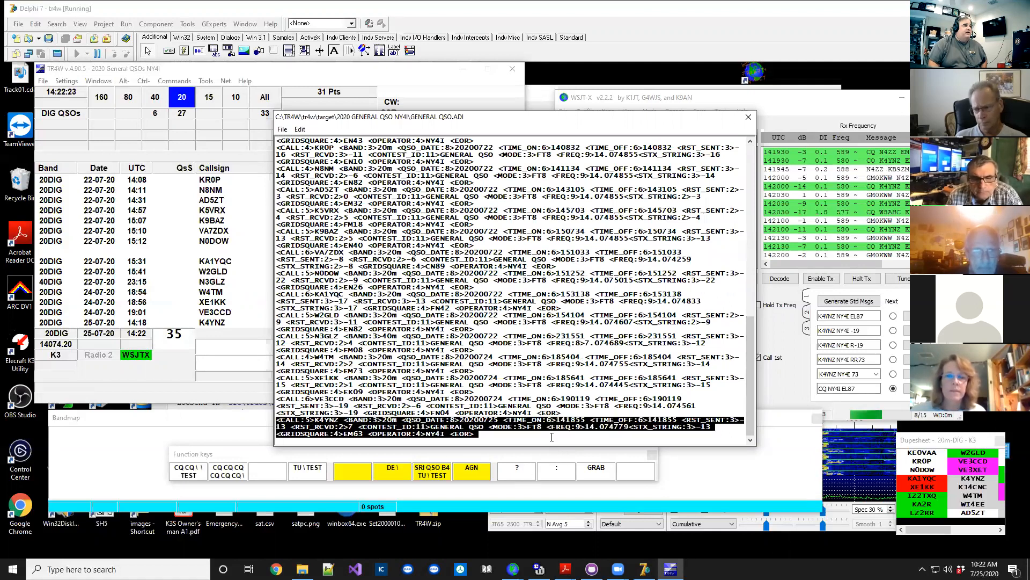
pyautogui.click(485, 435)
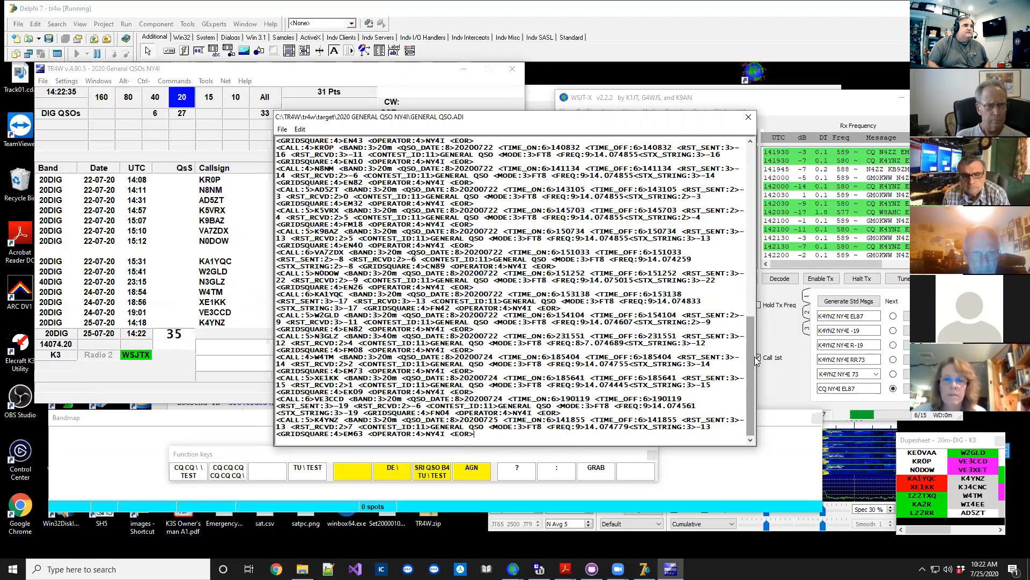
pyautogui.moveTo(733, 420); pyautogui.dragTo(748, 421)
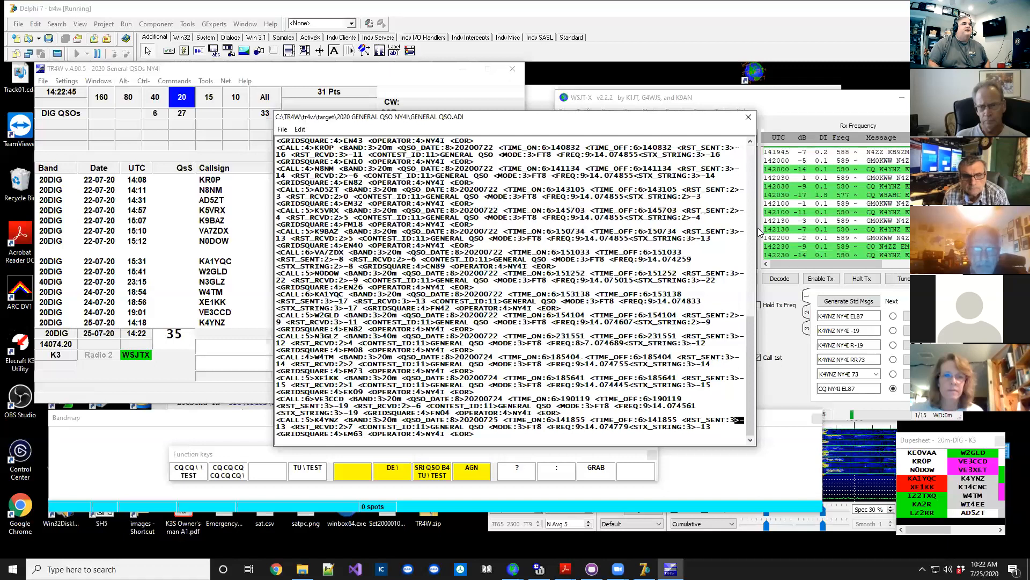
pyautogui.moveTo(301, 116); pyautogui.dragTo(224, 127)
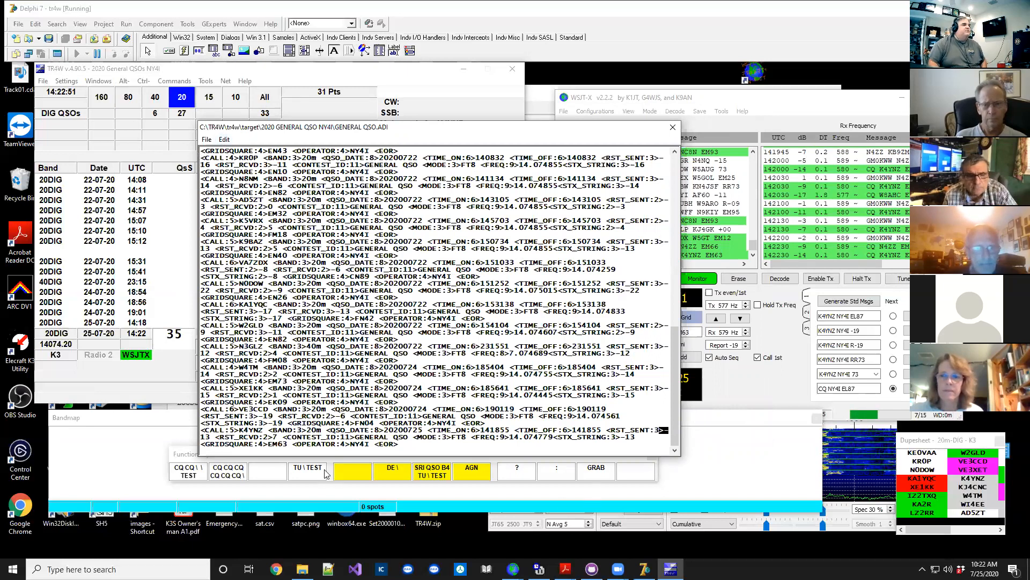
pyautogui.click(234, 443)
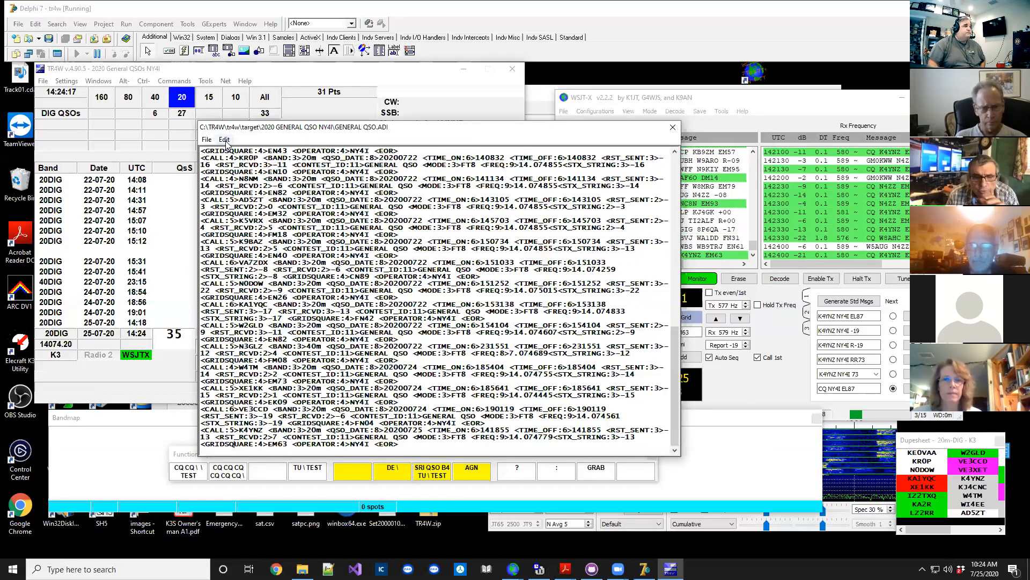
pyautogui.click(225, 141)
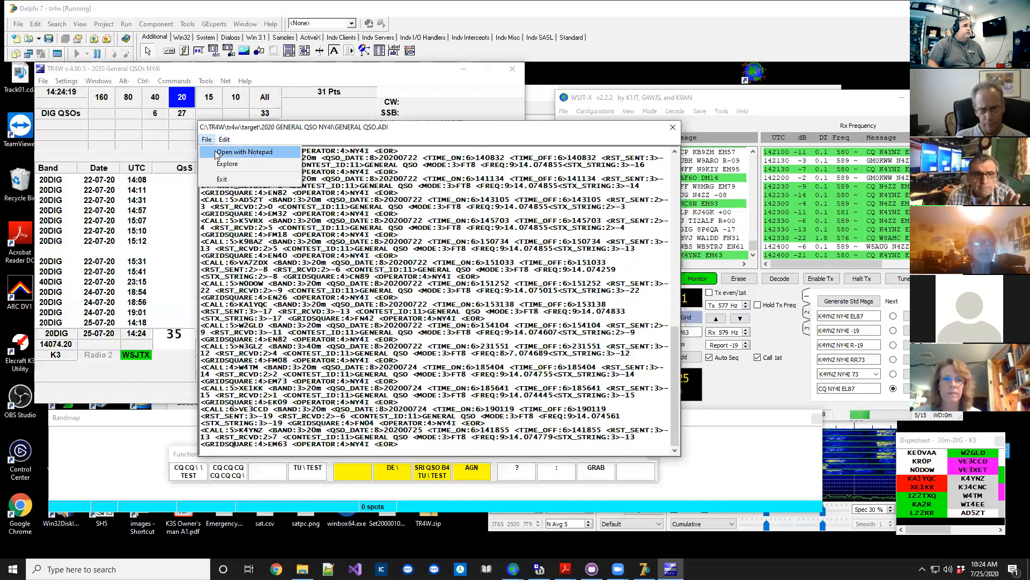
pyautogui.click(216, 154)
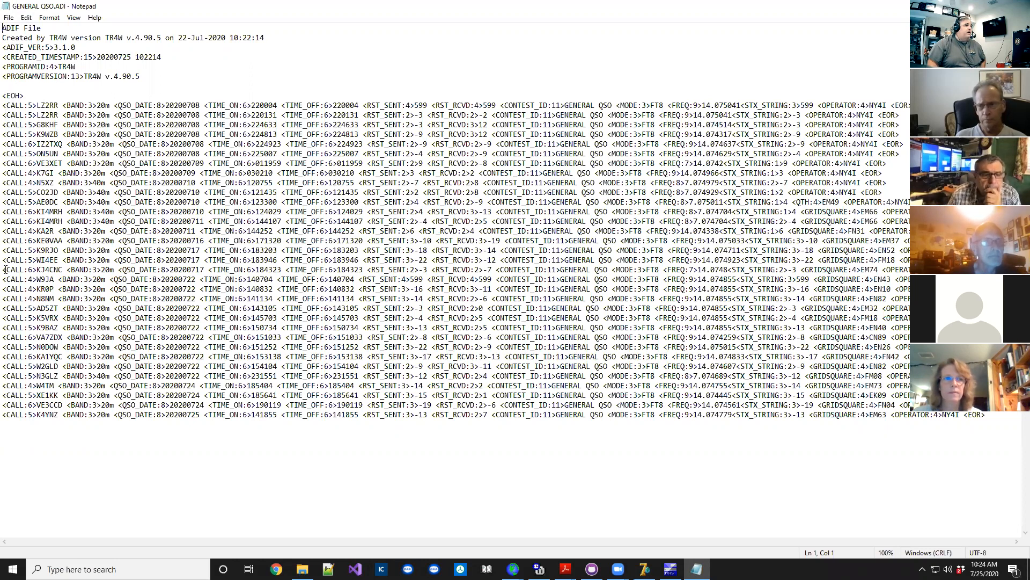
pyautogui.moveTo(5, 269); pyautogui.dragTo(270, 436)
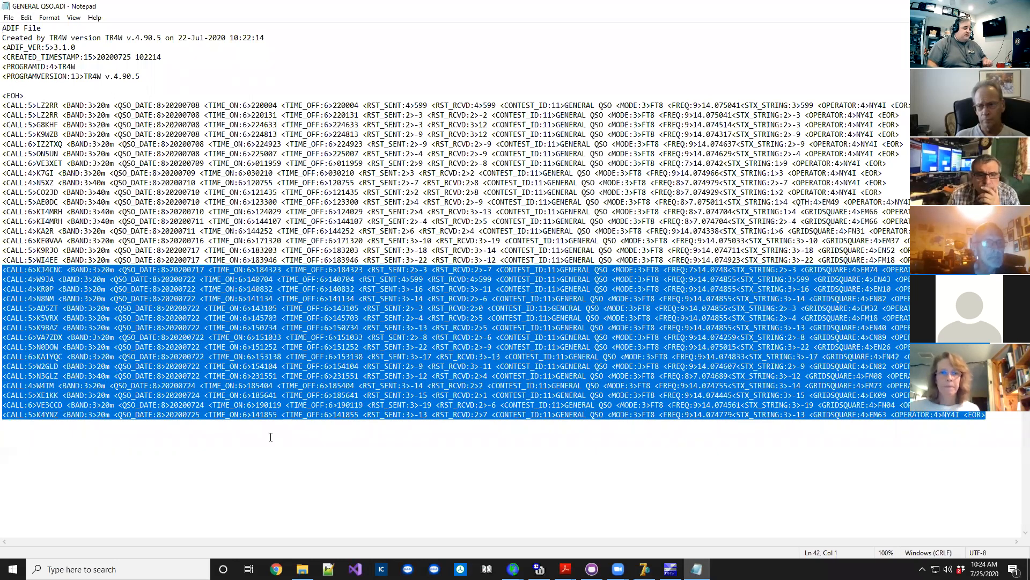
pyautogui.press('Delete')
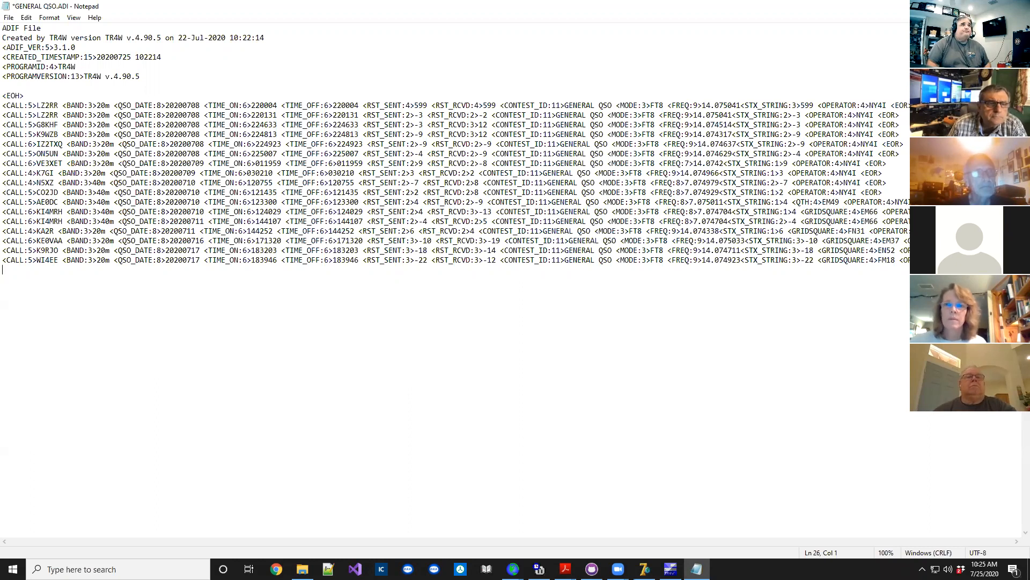
# - Close the edited ADIF file without saving the changes and return to the TR4W and WSJT-X windows
pyautogui.hotkey('alt', 'F4')
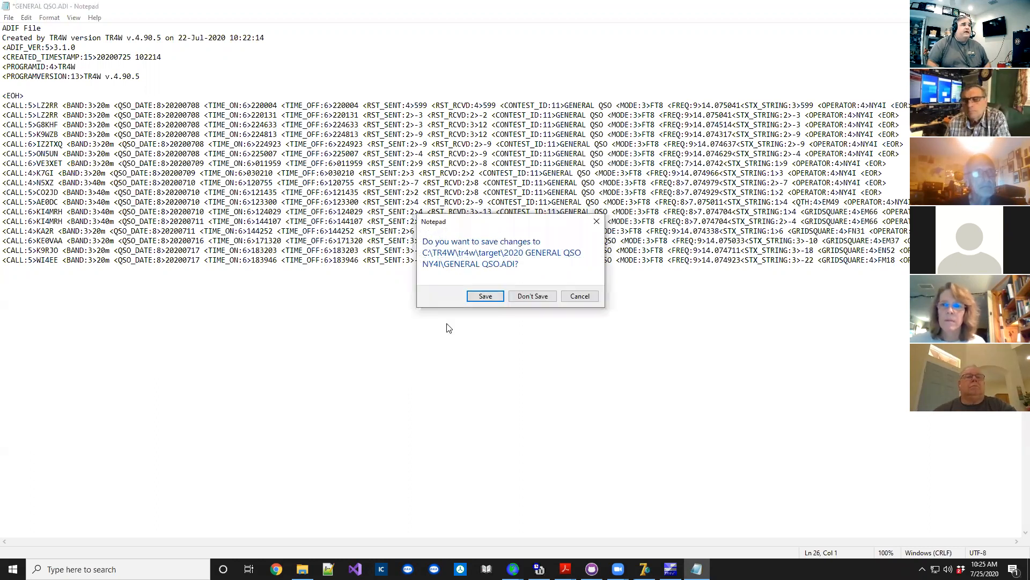
pyautogui.click(532, 296)
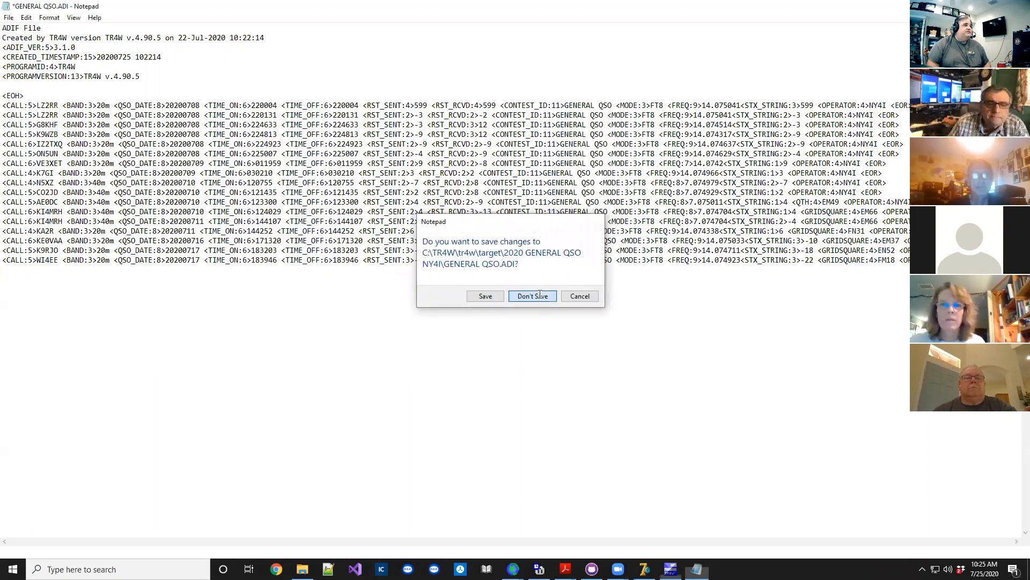
pyautogui.click(672, 128)
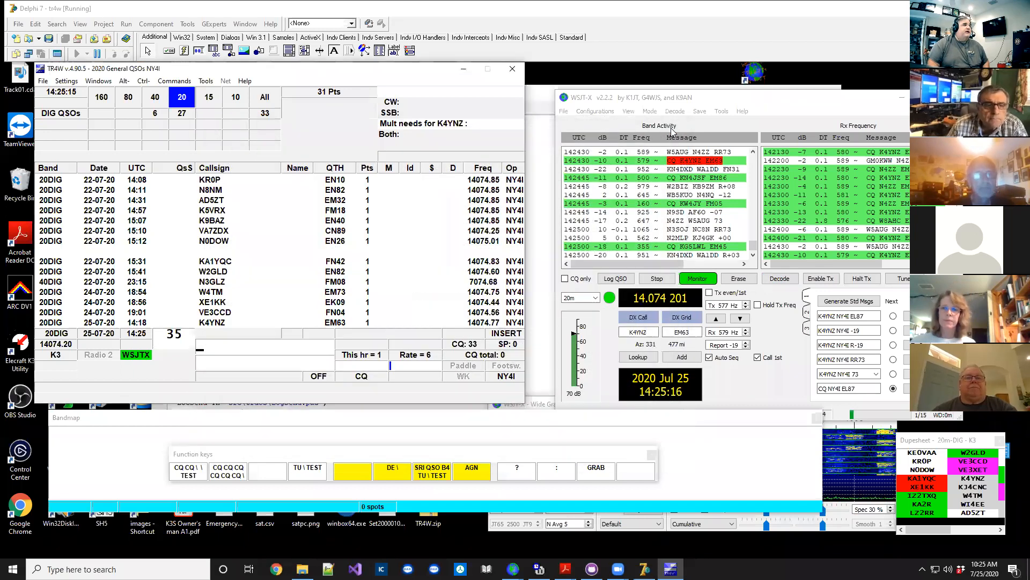
# - Export the General QSO log from TR4W in Cabrillo format, accepting the existing station information
pyautogui.click(43, 81)
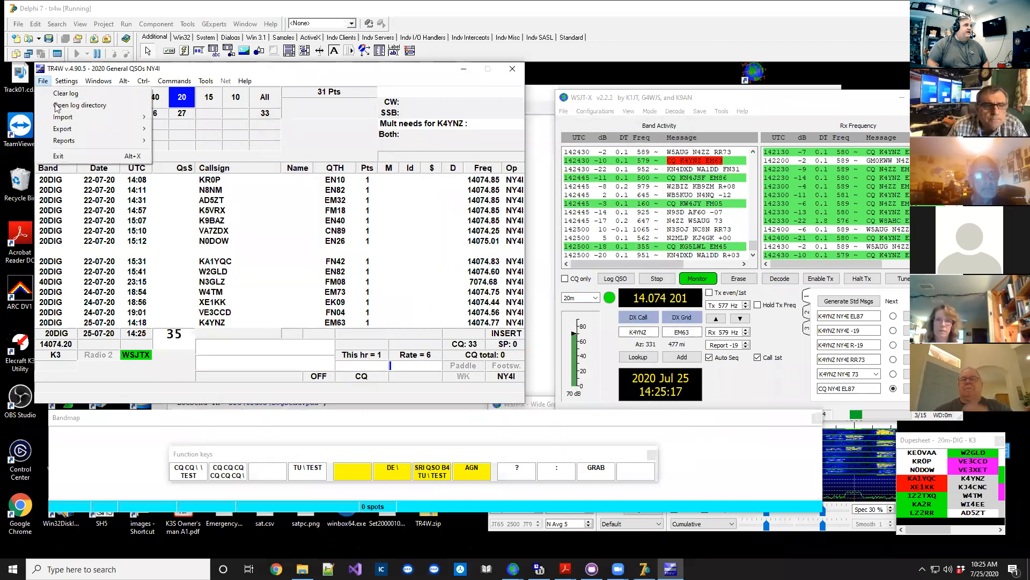
pyautogui.moveTo(70, 129)
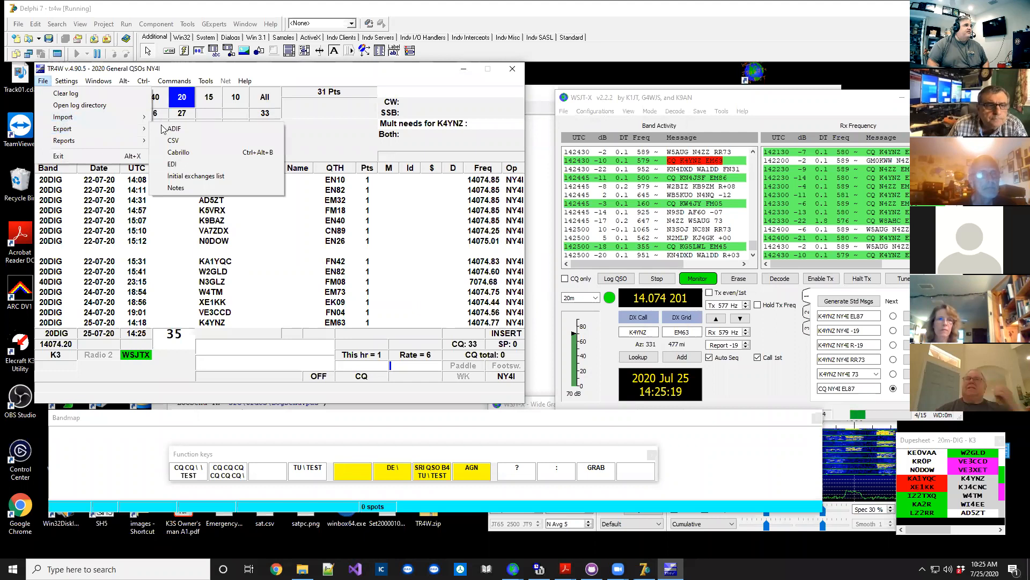
pyautogui.click(183, 152)
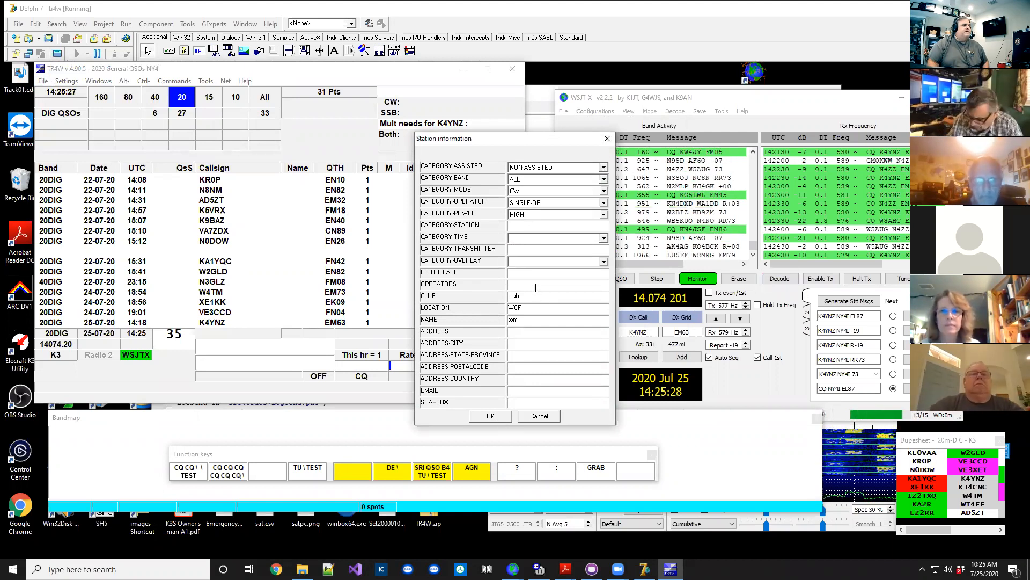
pyautogui.click(491, 417)
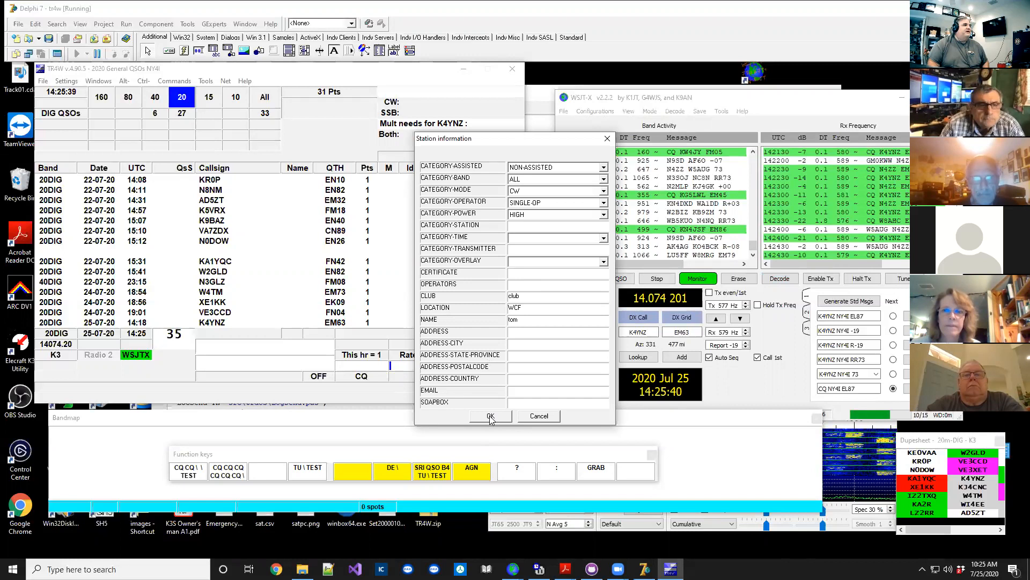
pyautogui.click(491, 416)
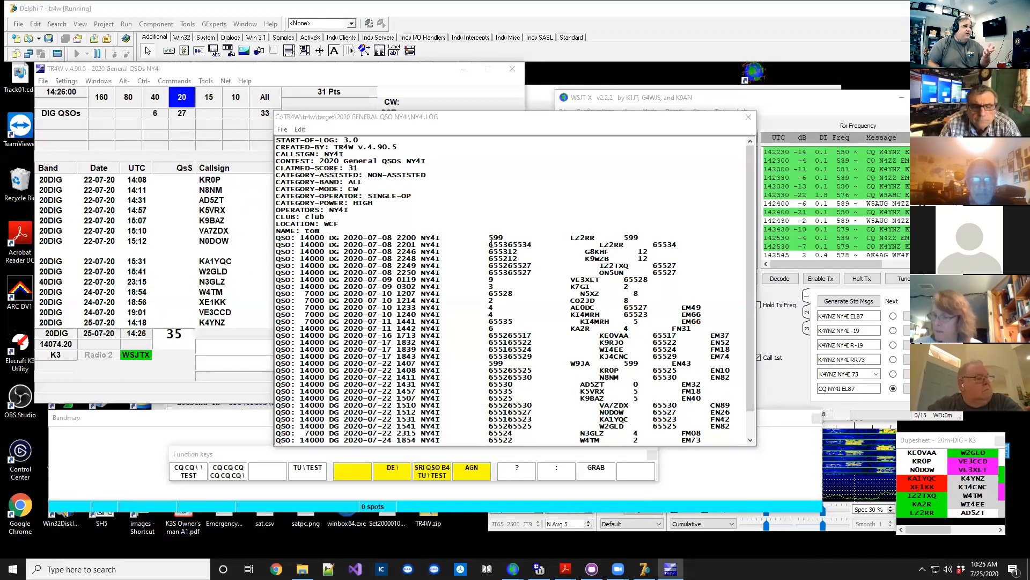
# - Examine the signal report columns in the Cabrillo log, close the preview and cancel the station information form
pyautogui.click(509, 245)
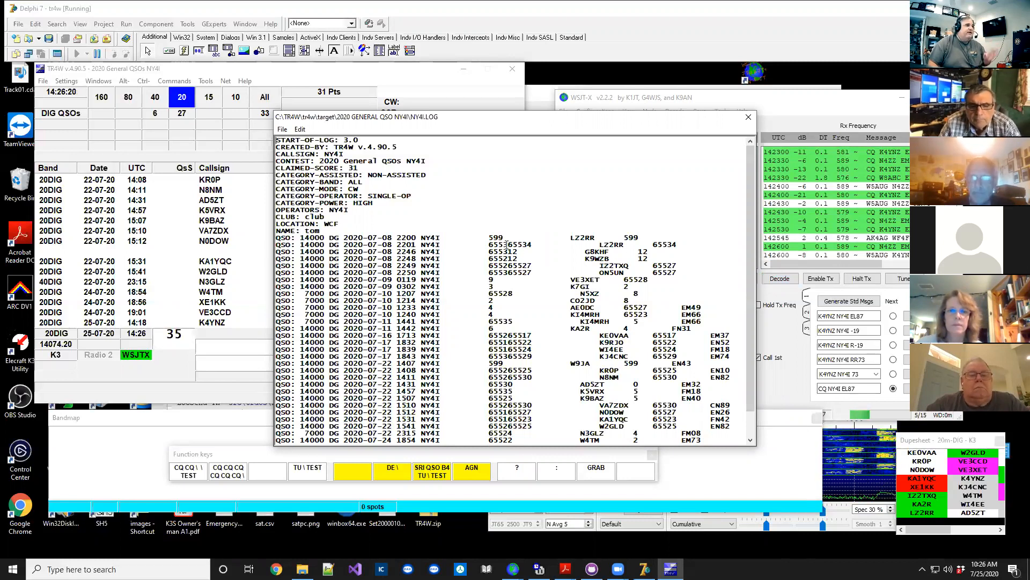
pyautogui.click(749, 120)
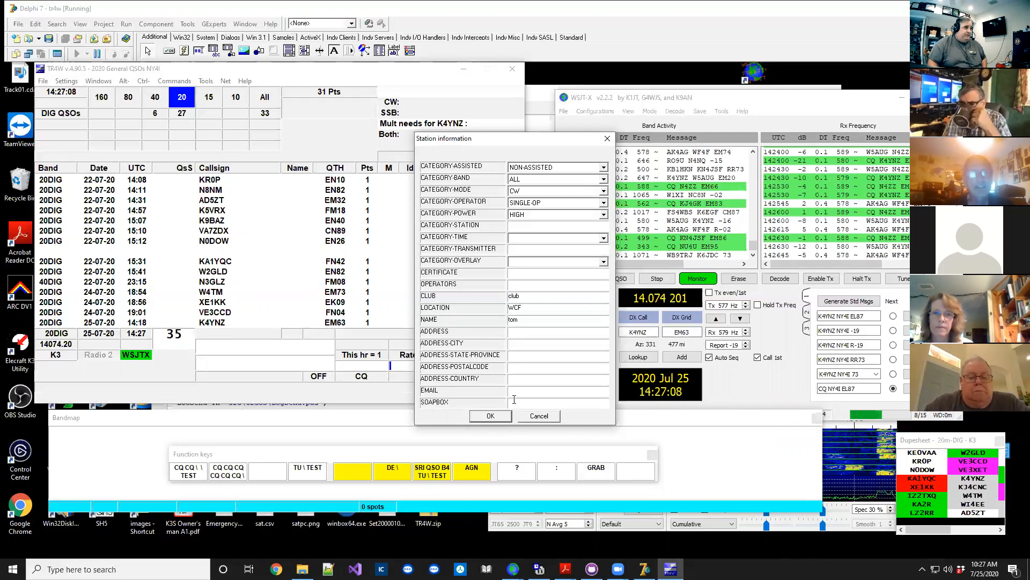
pyautogui.click(536, 418)
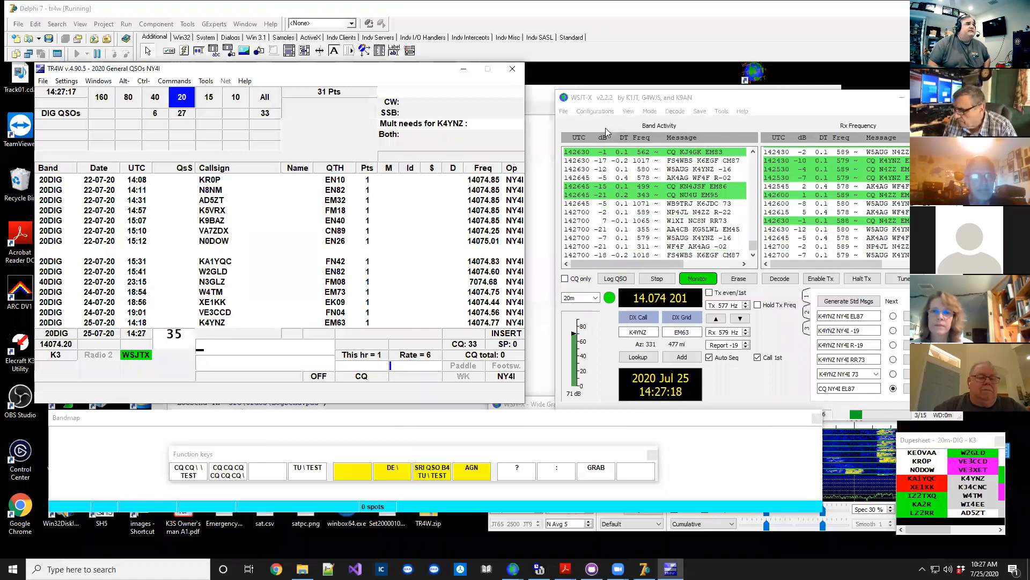
# - Try the ARRL Field Day special operating activity in WSJT-X's advanced settings and switch special operating activity off again
pyautogui.click(595, 111)
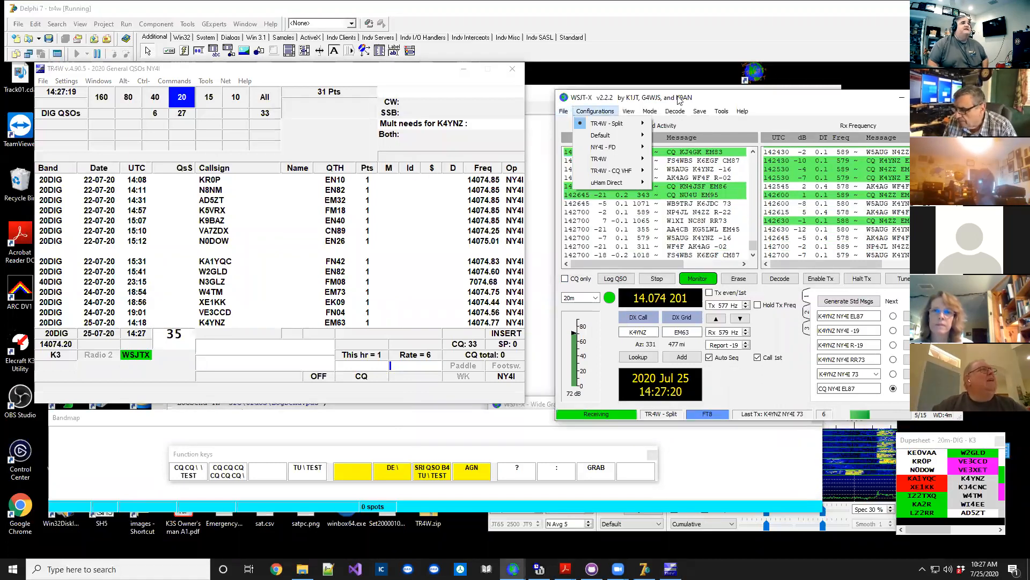
pyautogui.click(709, 105)
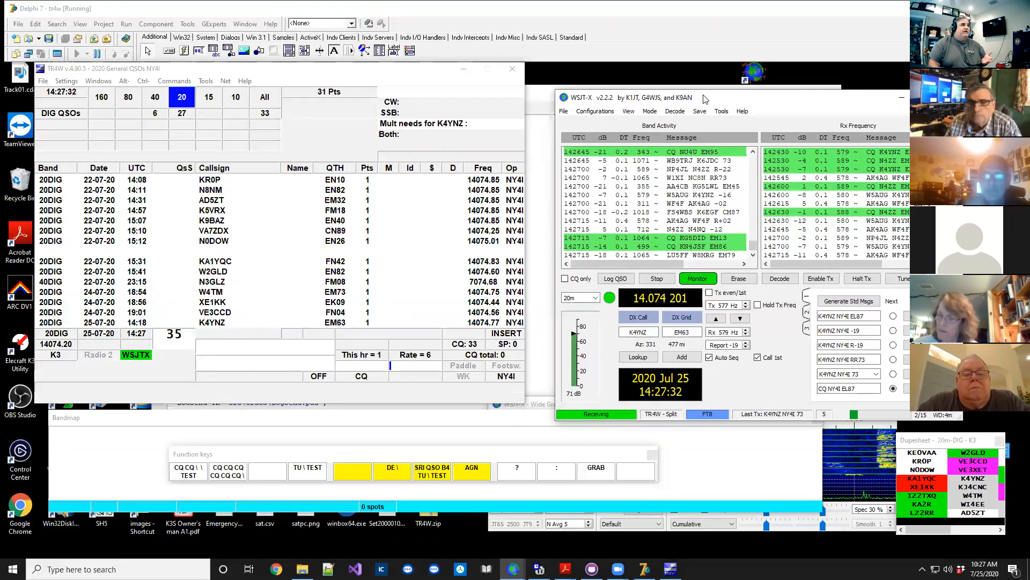
pyautogui.click(563, 111)
pyautogui.click(596, 249)
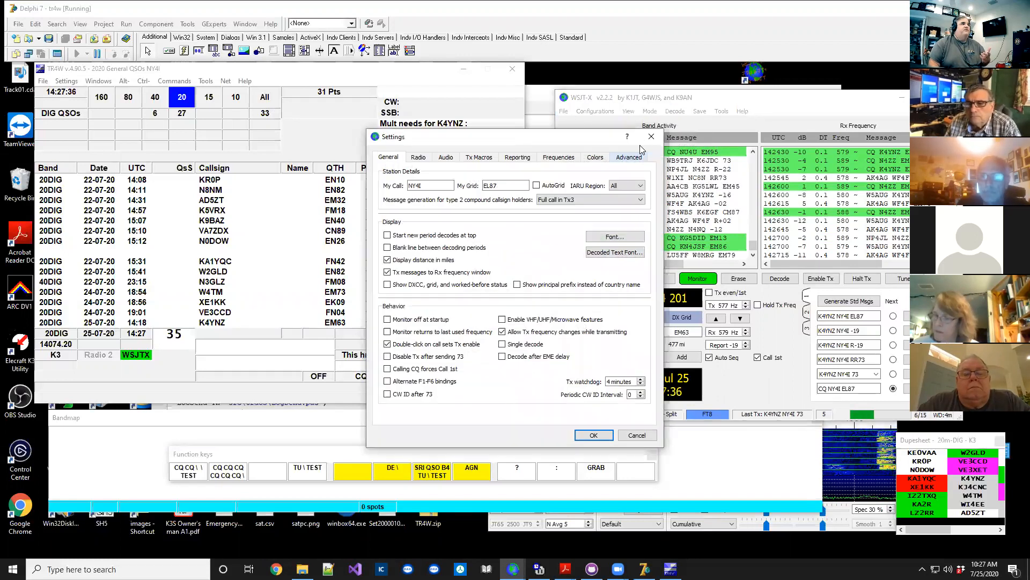
pyautogui.click(627, 161)
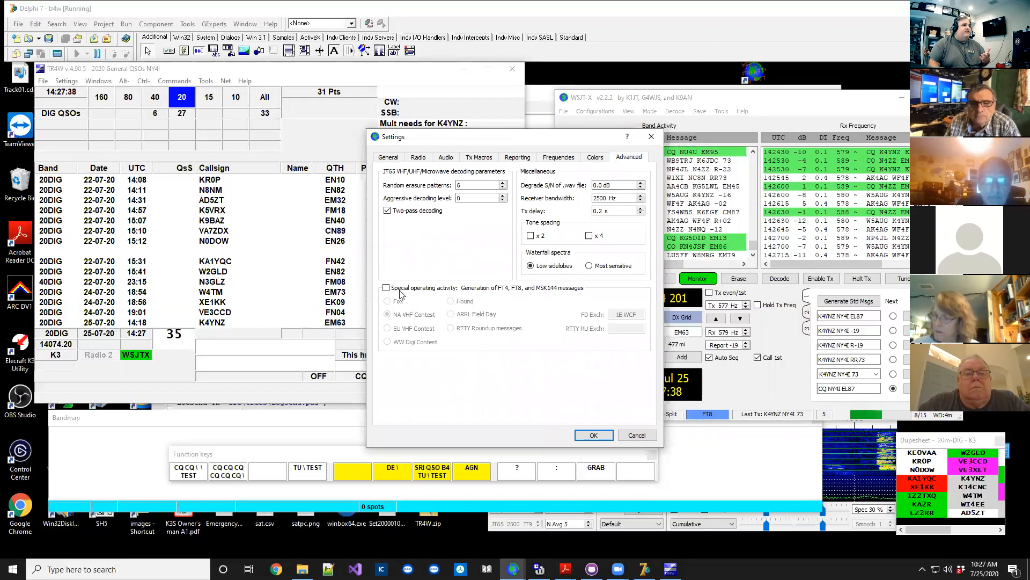
pyautogui.click(386, 288)
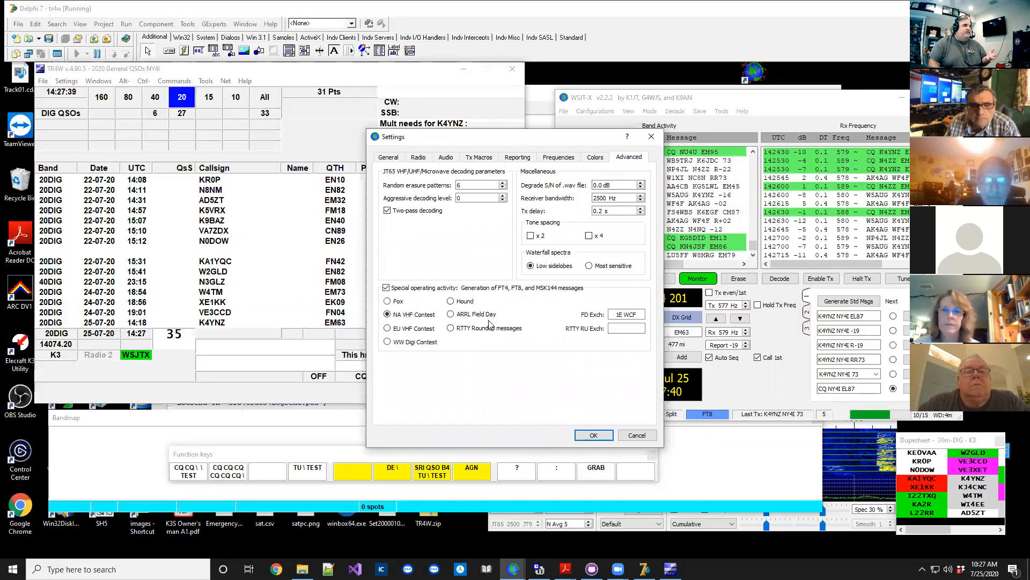
pyautogui.click(452, 314)
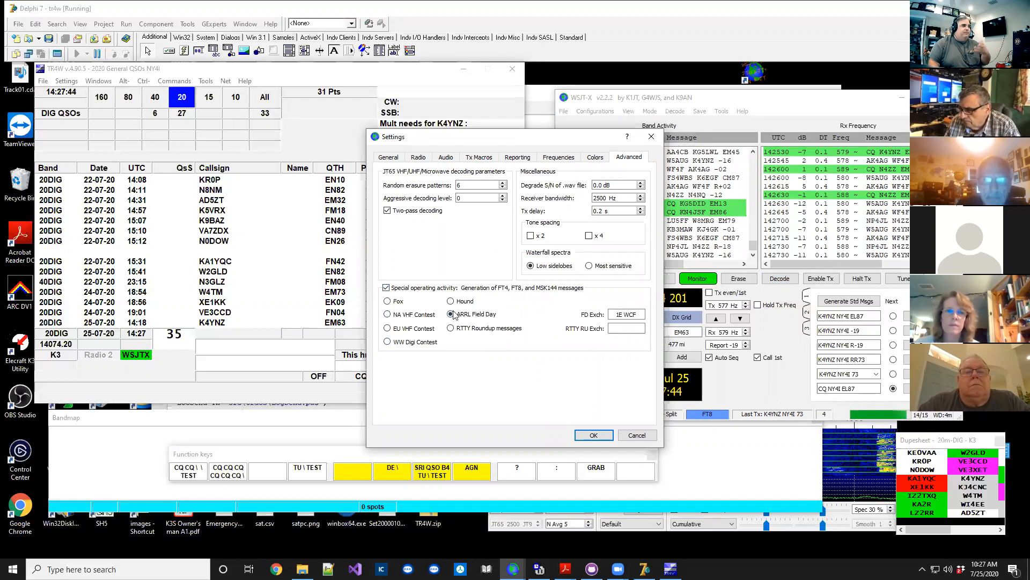
pyautogui.click(385, 288)
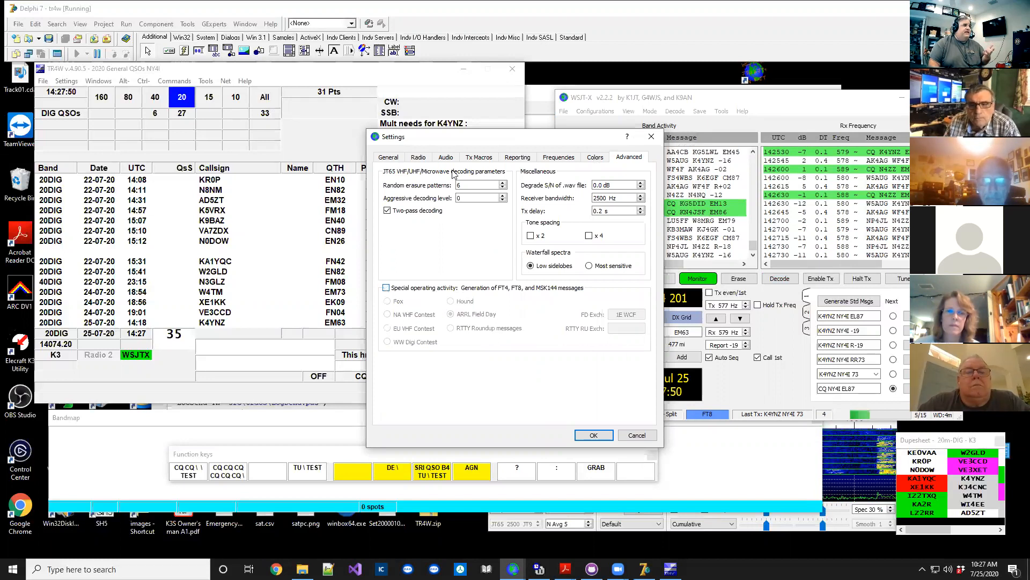
# - Show WSJT-X's radio settings, bring up the PSK Reporter map in Chrome and close the browser again
pyautogui.click(418, 157)
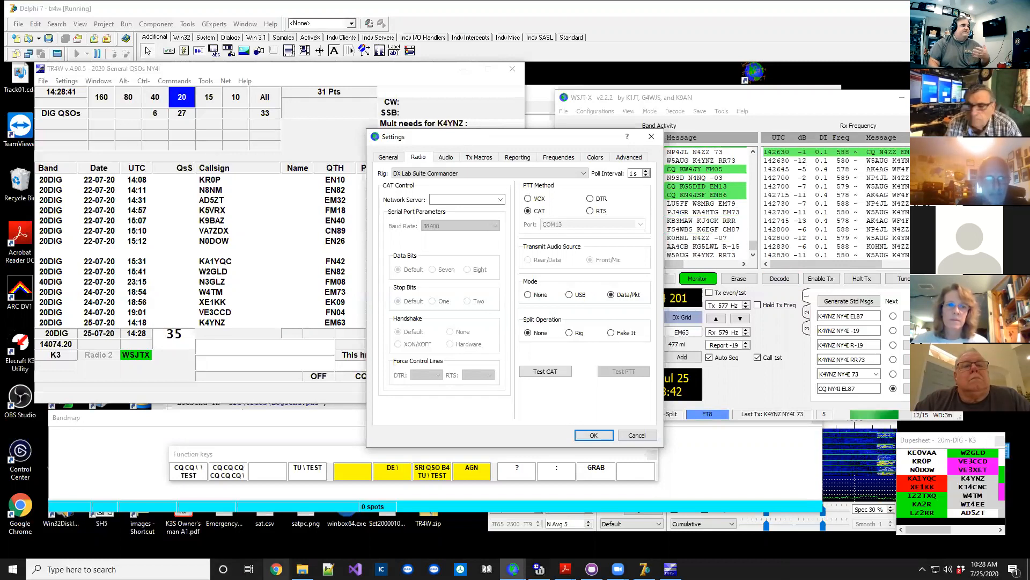
pyautogui.click(276, 568)
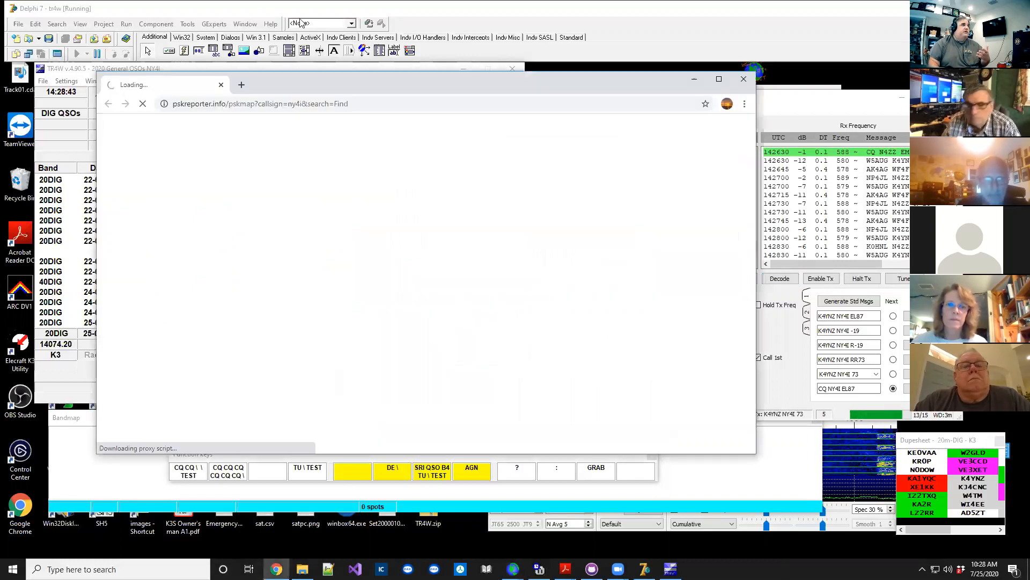
pyautogui.click(744, 79)
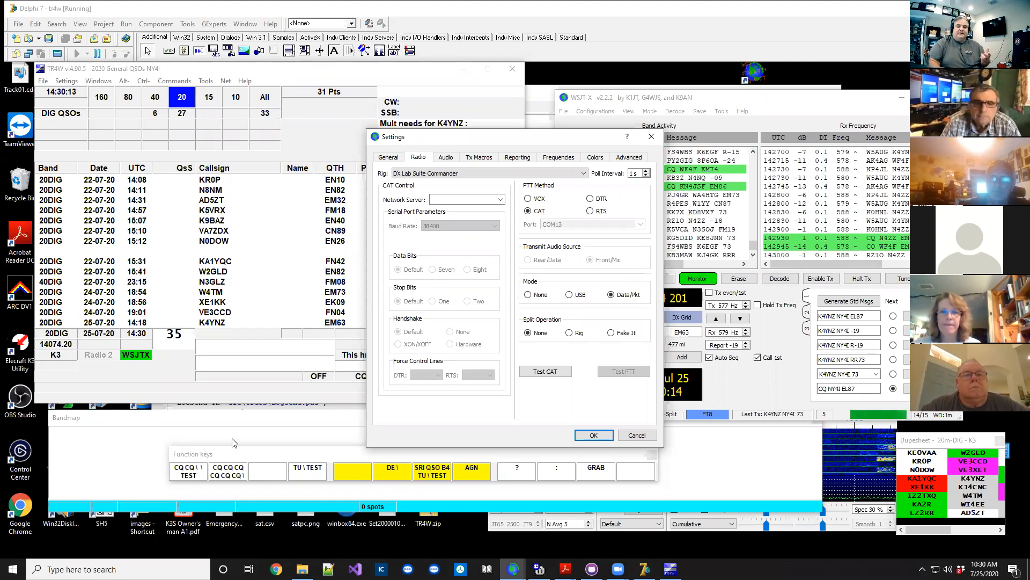
# - Pick DX Lab Suite Commander as the rig, look through the rig list as far as the Icom models and leave the choice as is
pyautogui.click(584, 176)
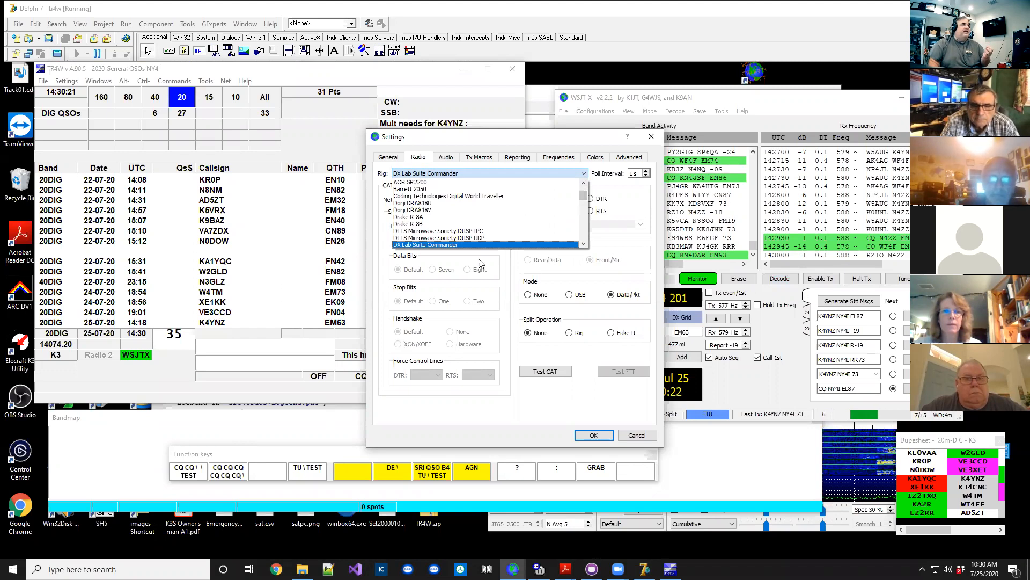
pyautogui.click(486, 245)
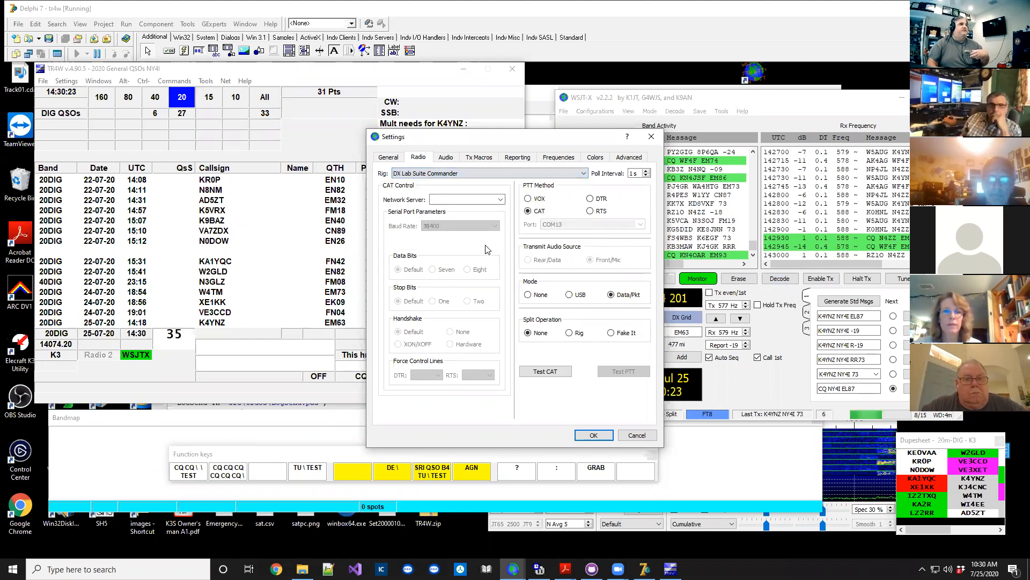
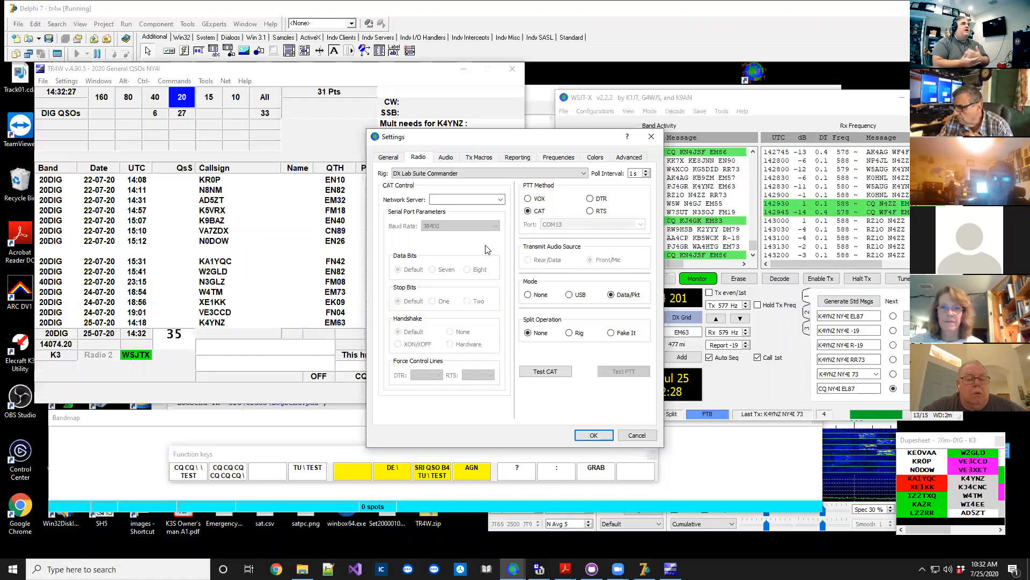
pyautogui.click(584, 174)
pyautogui.moveTo(584, 198); pyautogui.dragTo(581, 207)
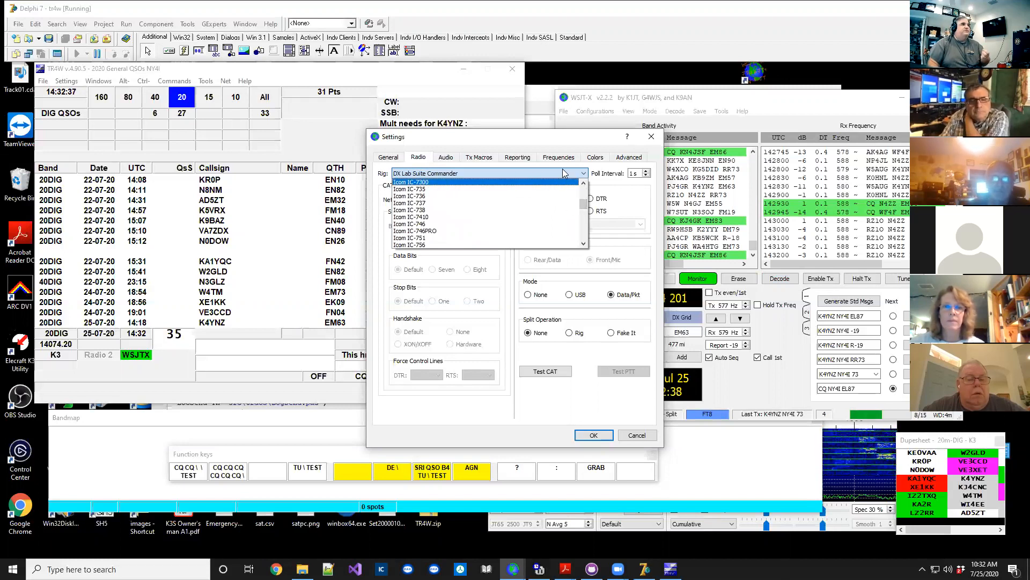
pyautogui.click(583, 173)
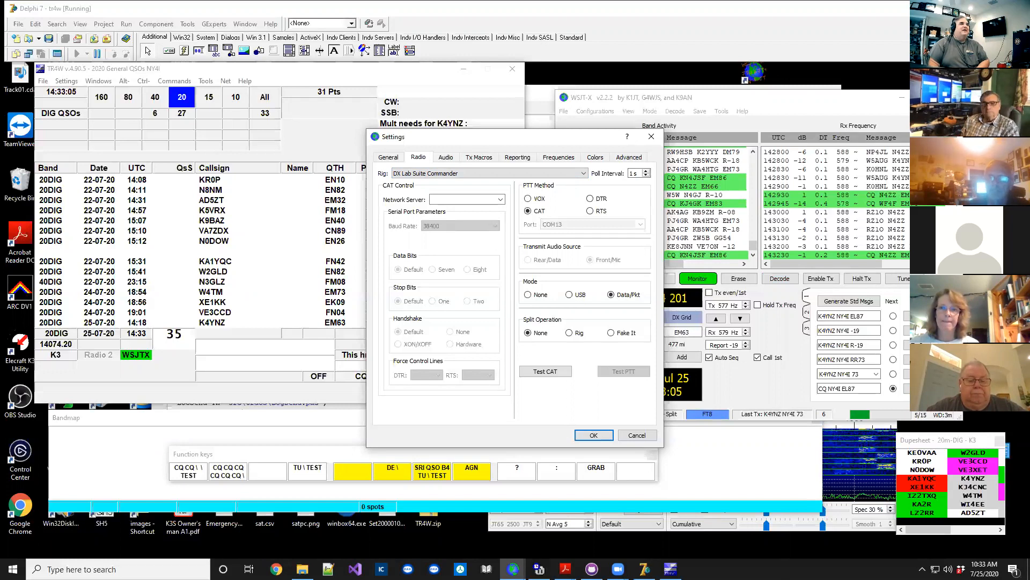
# - Bring up TR4W's DX Cluster window with the radio command log, and move and narrow it to uncover WSJT-X
pyautogui.press('Return')
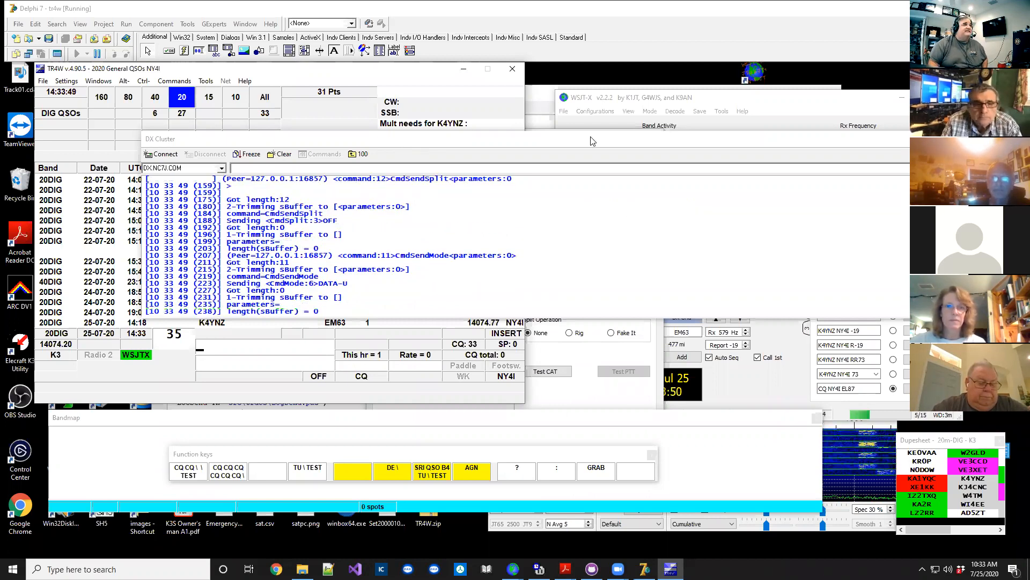
pyautogui.moveTo(590, 141); pyautogui.dragTo(496, 119)
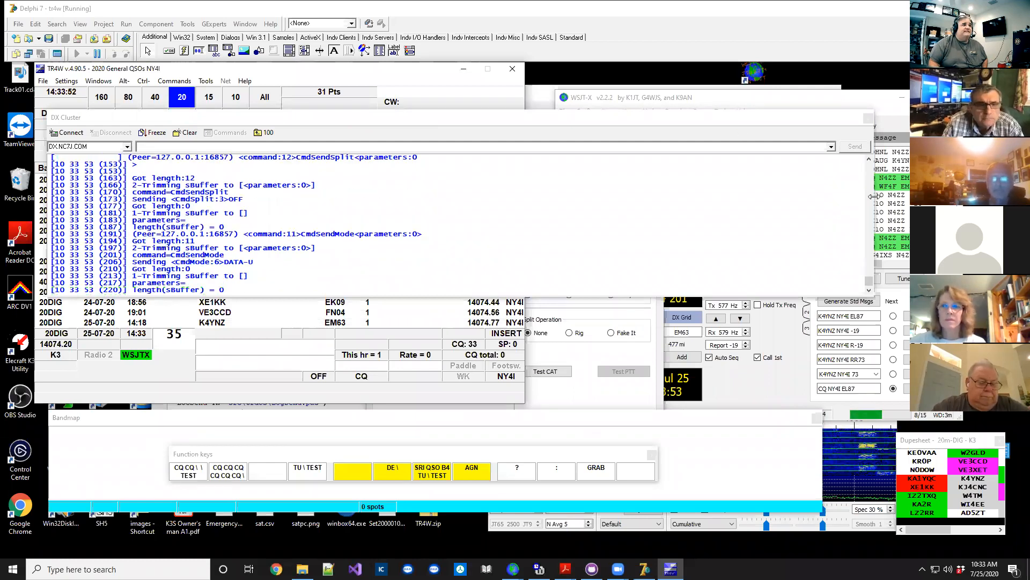
pyautogui.moveTo(874, 197); pyautogui.dragTo(563, 200)
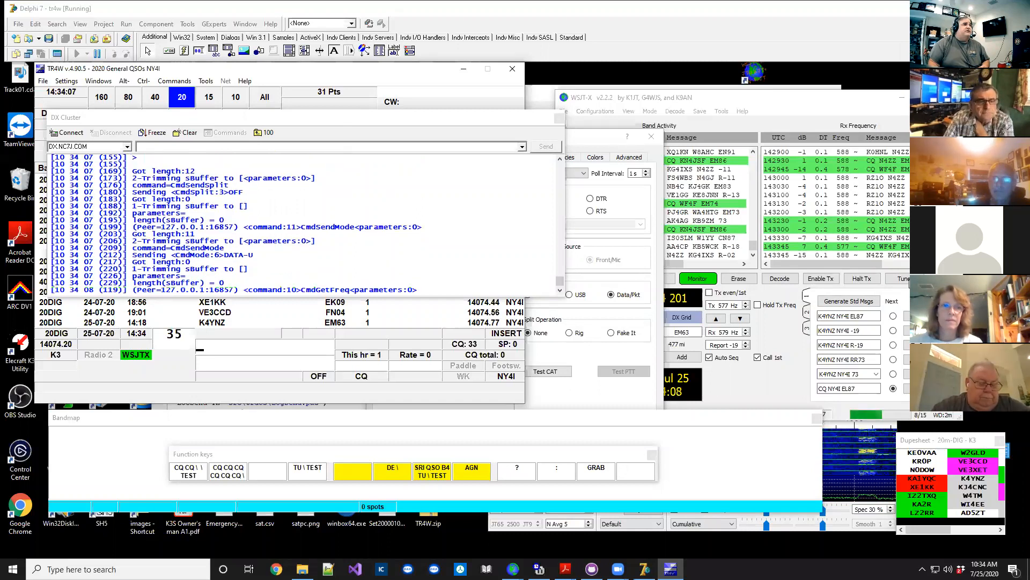
# - Cancel the WSJT-X settings, transmit a Tune signal to exercise the radio link, and stop the transmission
pyautogui.click(670, 412)
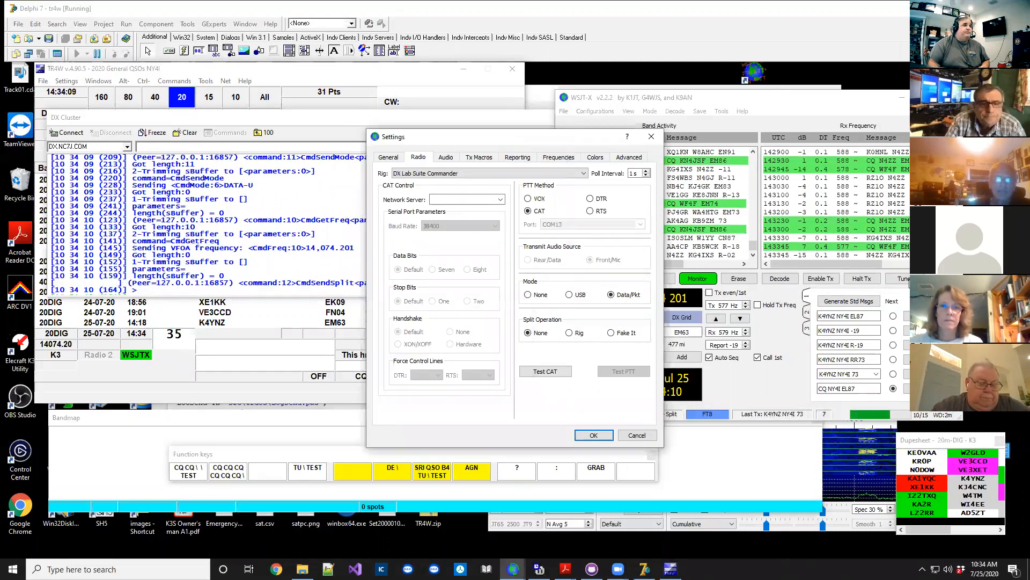
pyautogui.click(637, 434)
pyautogui.click(903, 279)
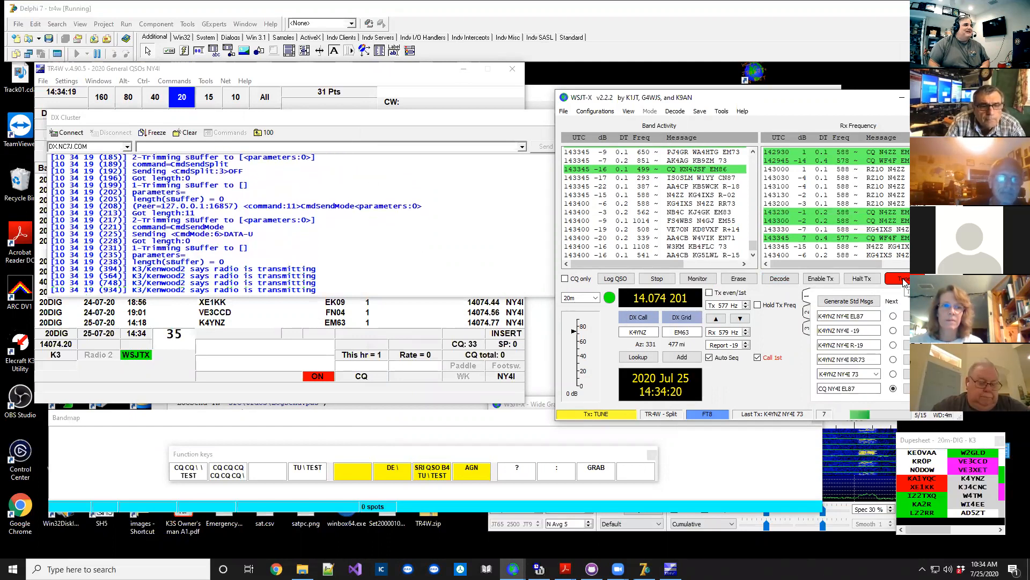
pyautogui.click(904, 279)
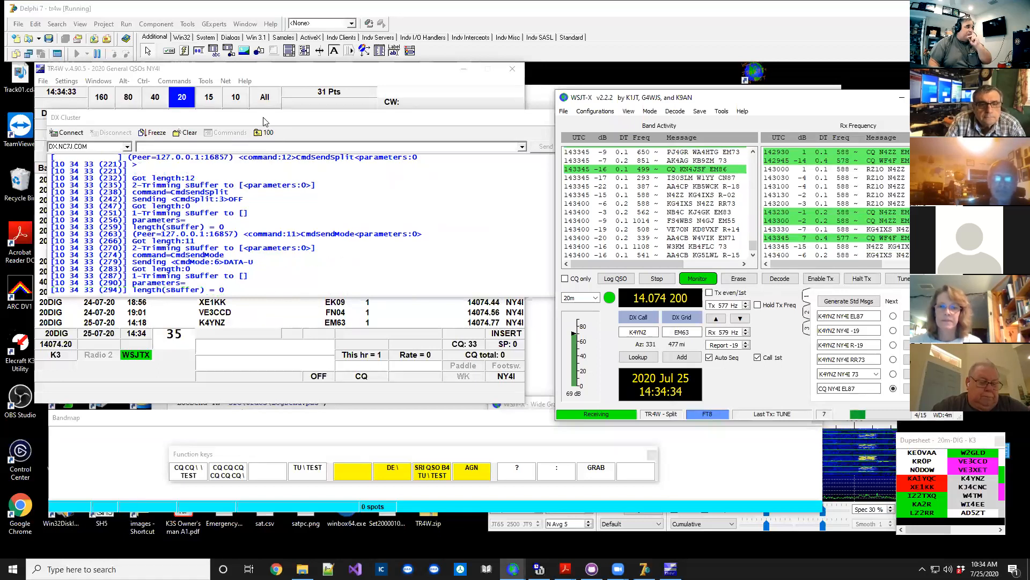
# - Close TR4W's DX Cluster window and display WSJT-X's second message page with the Calling CQ and answering messages
pyautogui.click(277, 119)
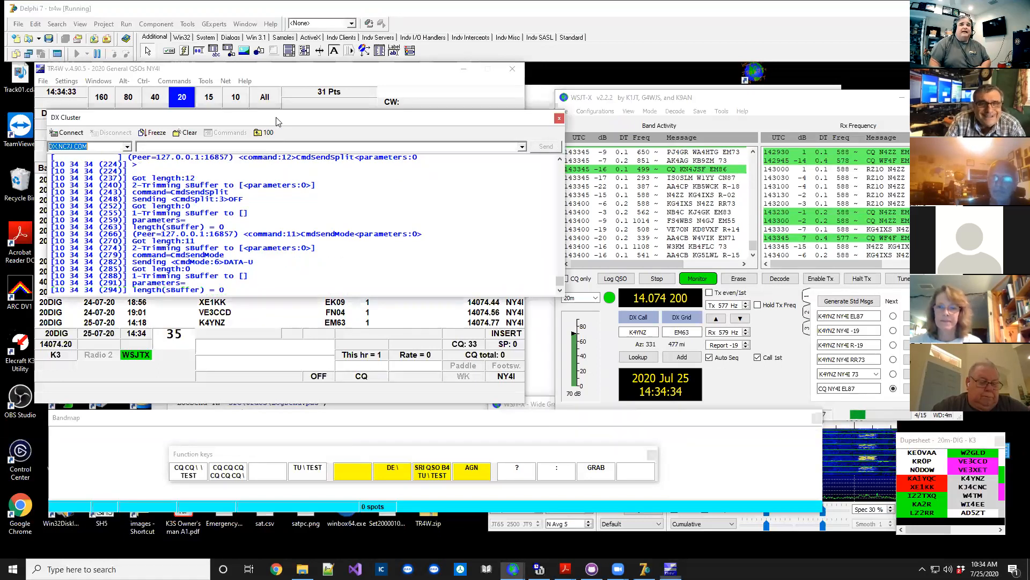
pyautogui.press('Escape')
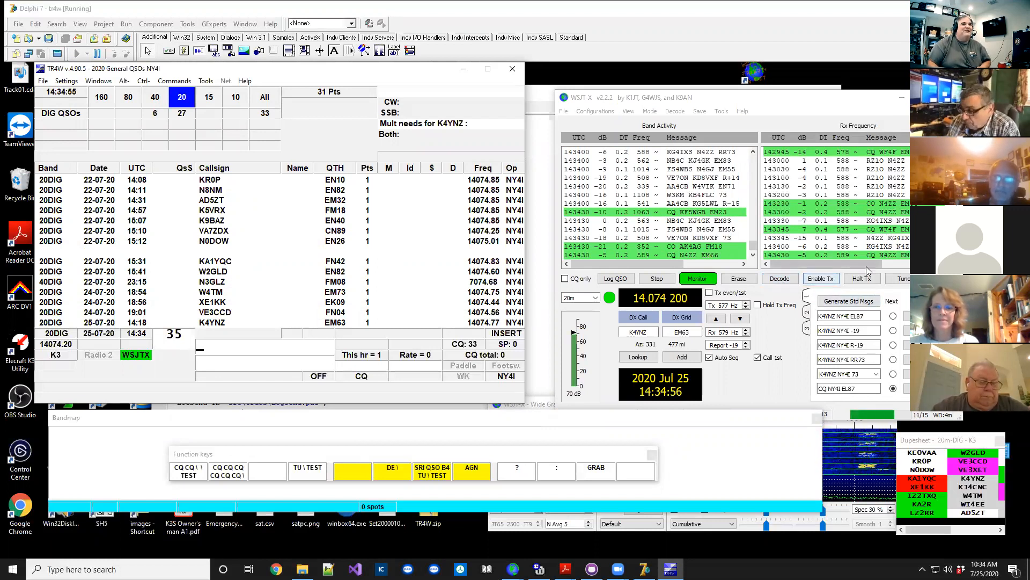
pyautogui.click(807, 312)
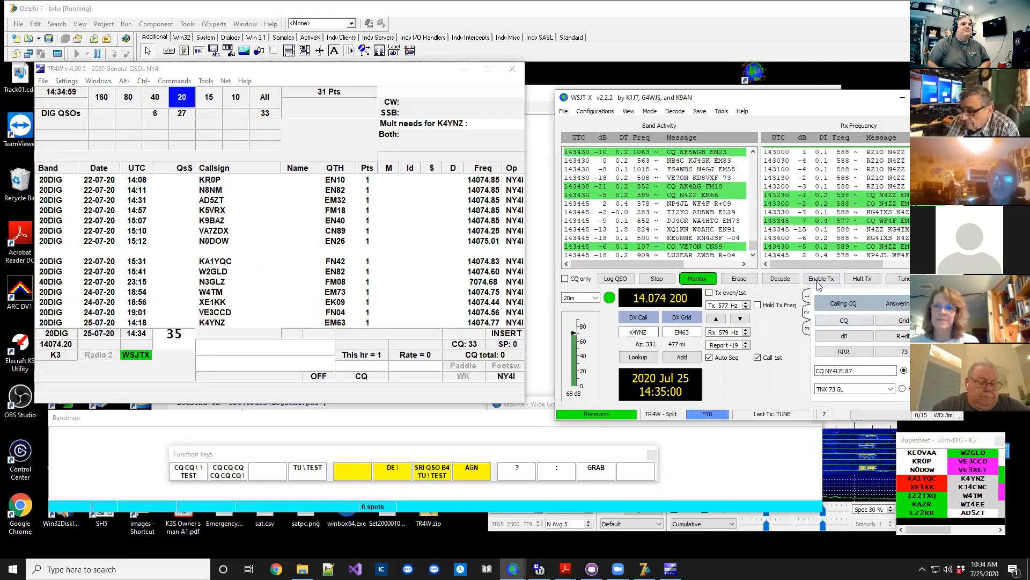
pyautogui.click(822, 278)
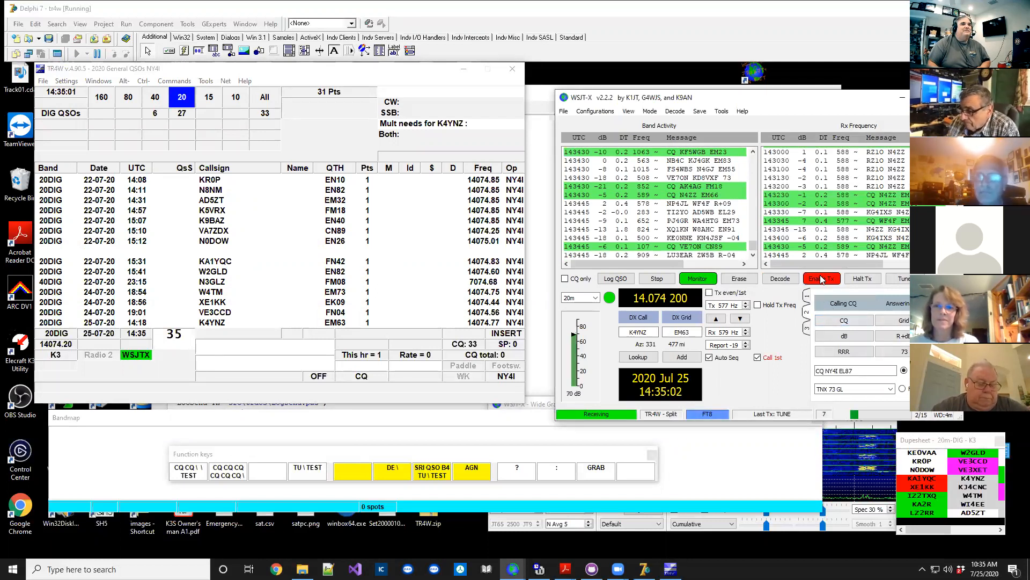
pyautogui.click(807, 303)
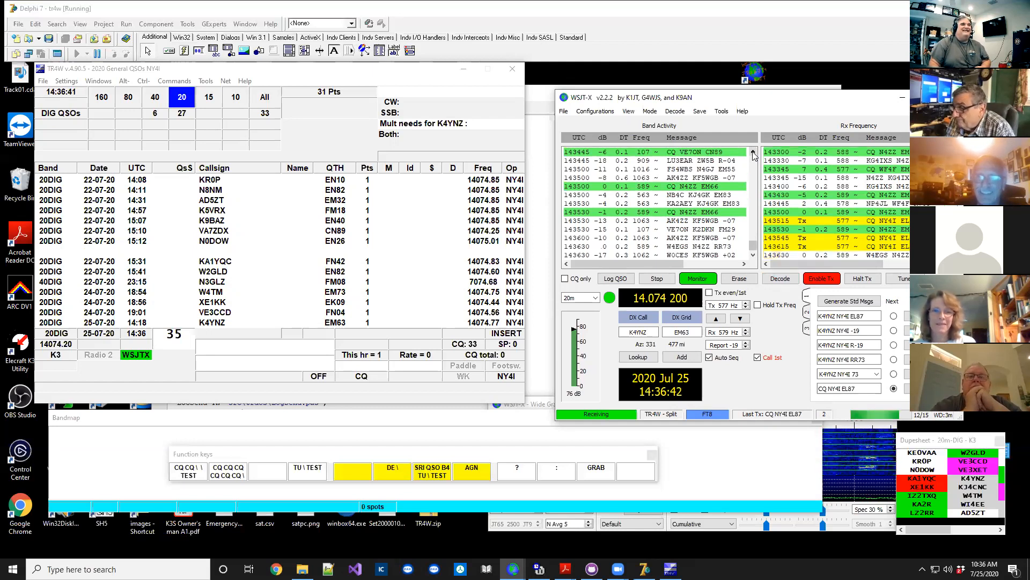
pyautogui.click(855, 280)
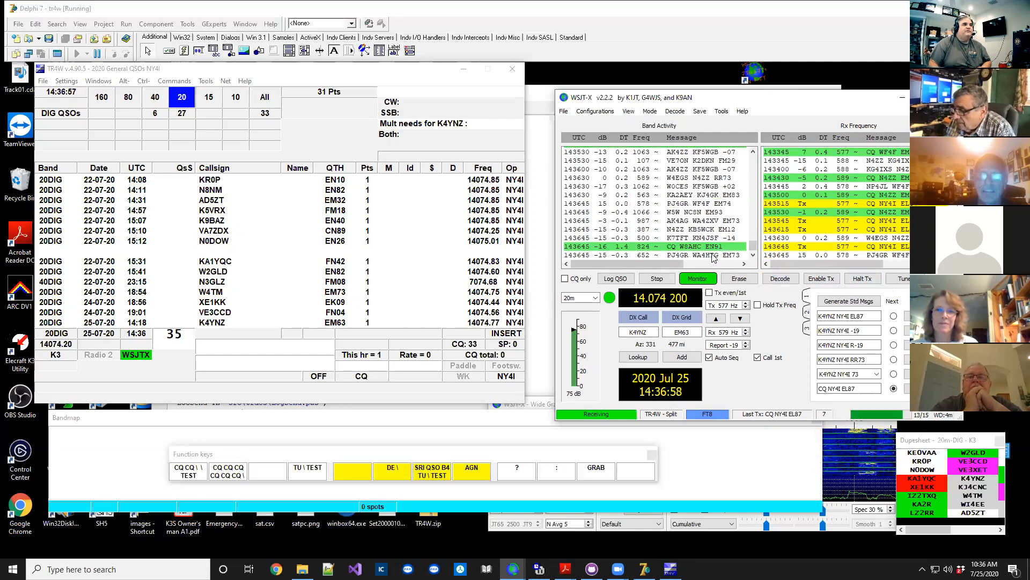
pyautogui.doubleClick(703, 247)
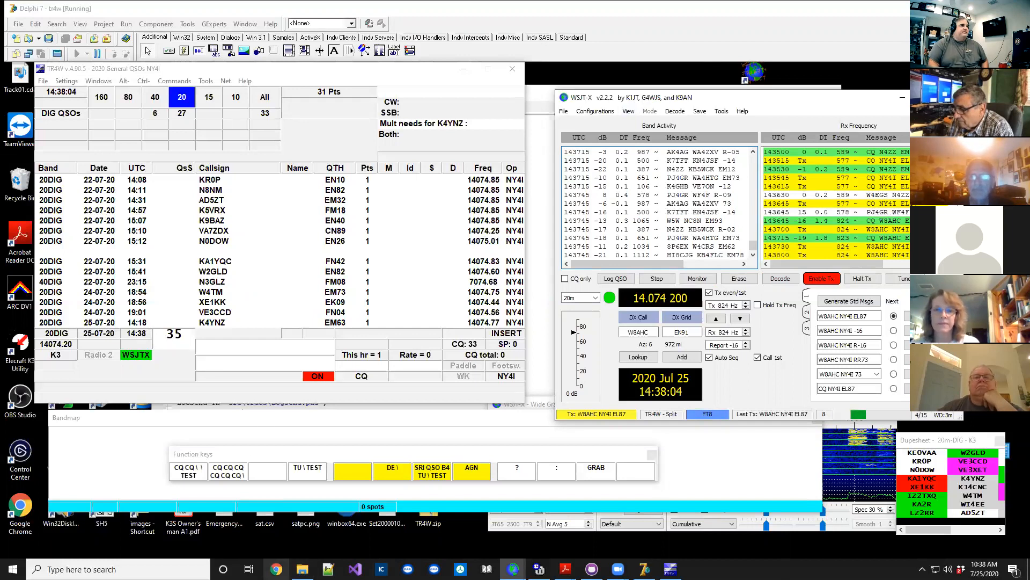
# - Switch to Chrome, examine the PSK Reporter reception map for NY4I at a wider scale, and close the browser
pyautogui.click(276, 568)
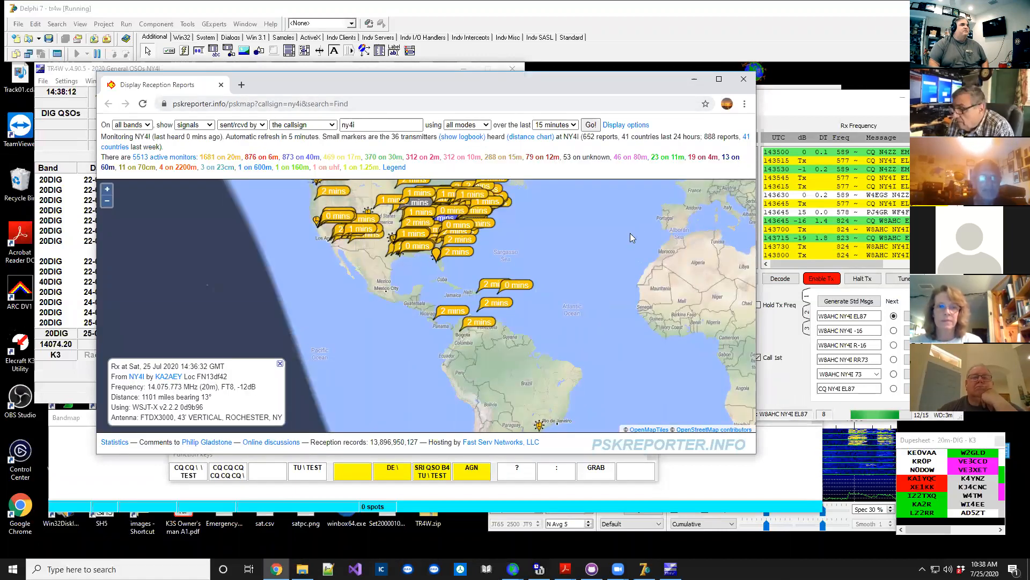
pyautogui.scroll(-3, 579, 323)
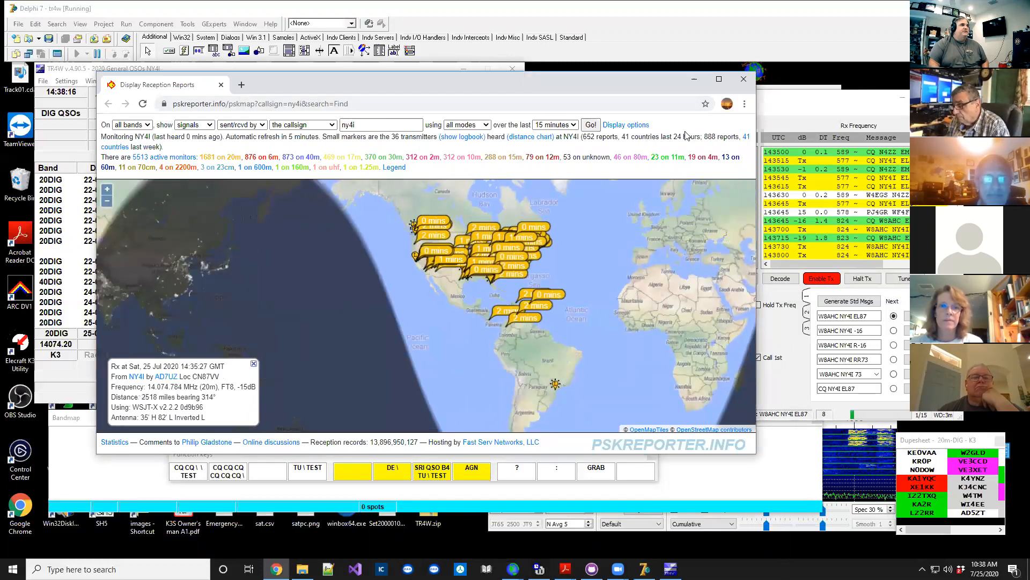
pyautogui.click(744, 81)
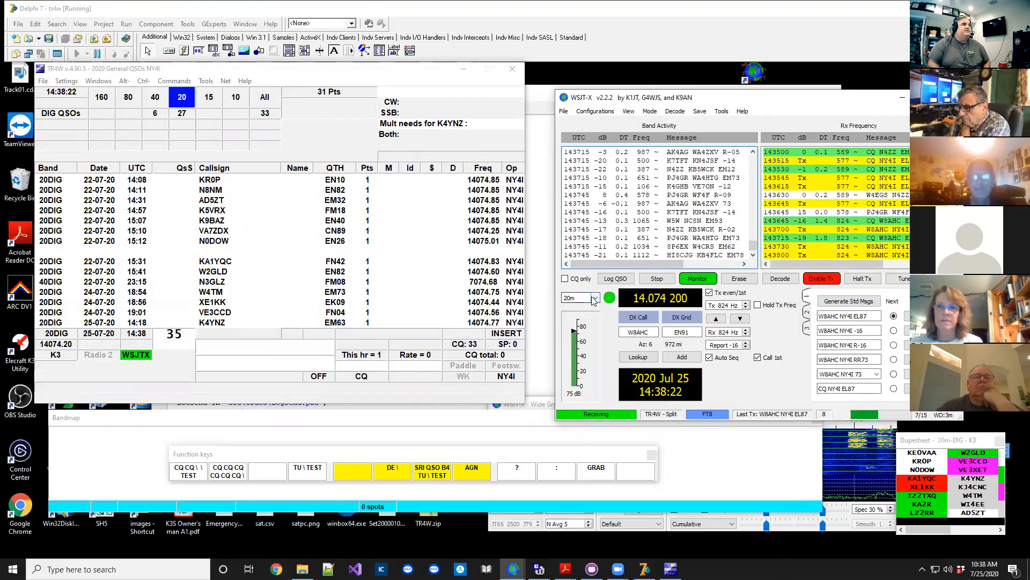
# - Review the radio settings in WSJT-X and cancel the dialog
pyautogui.click(589, 115)
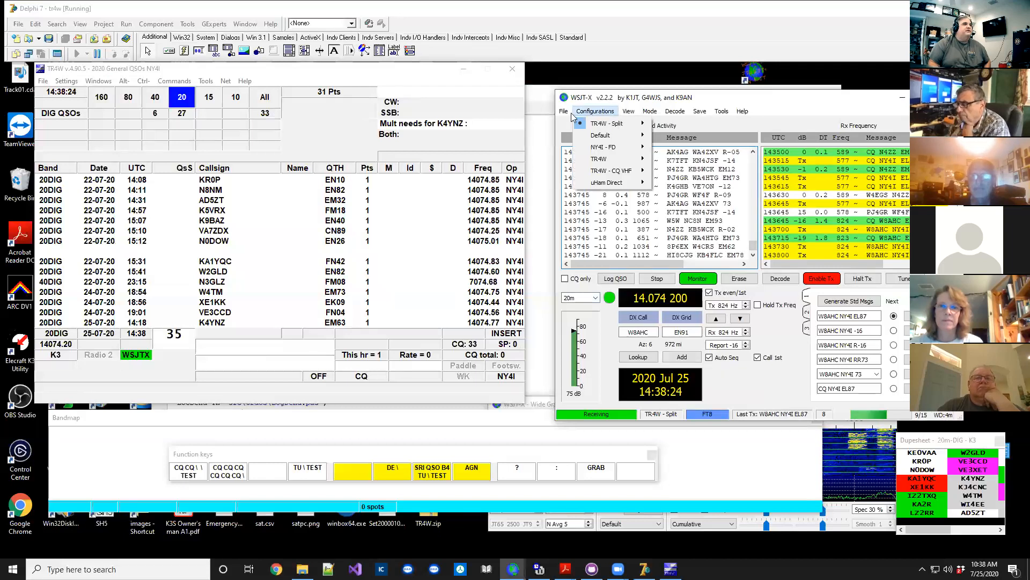
pyautogui.moveTo(563, 111)
pyautogui.click(596, 252)
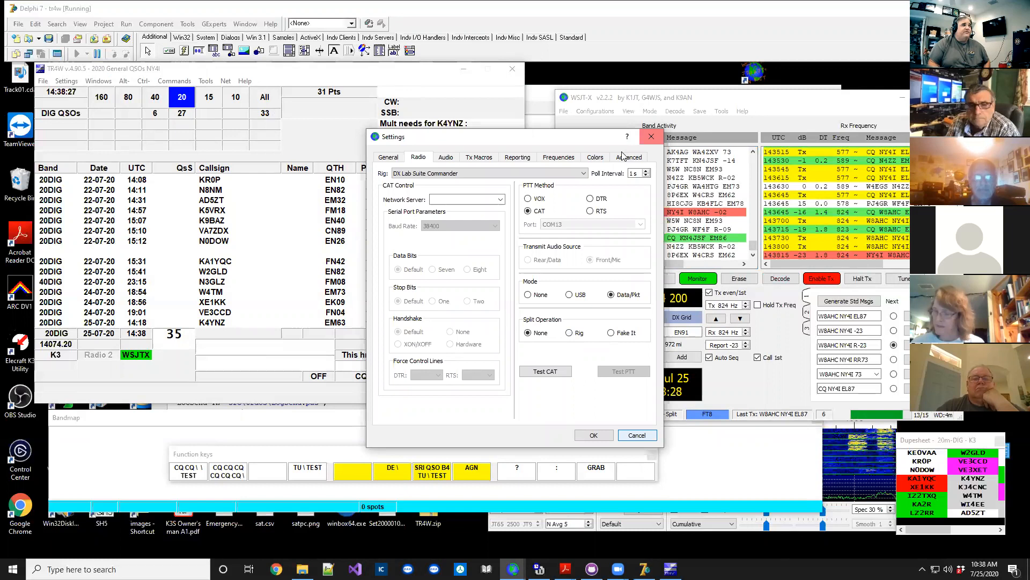
pyautogui.click(632, 436)
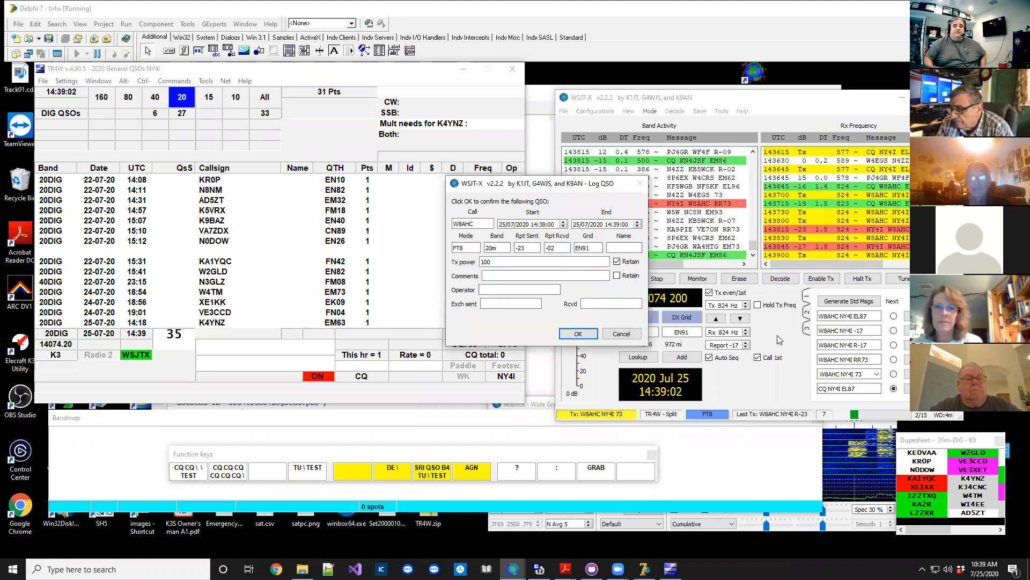
pyautogui.click(580, 334)
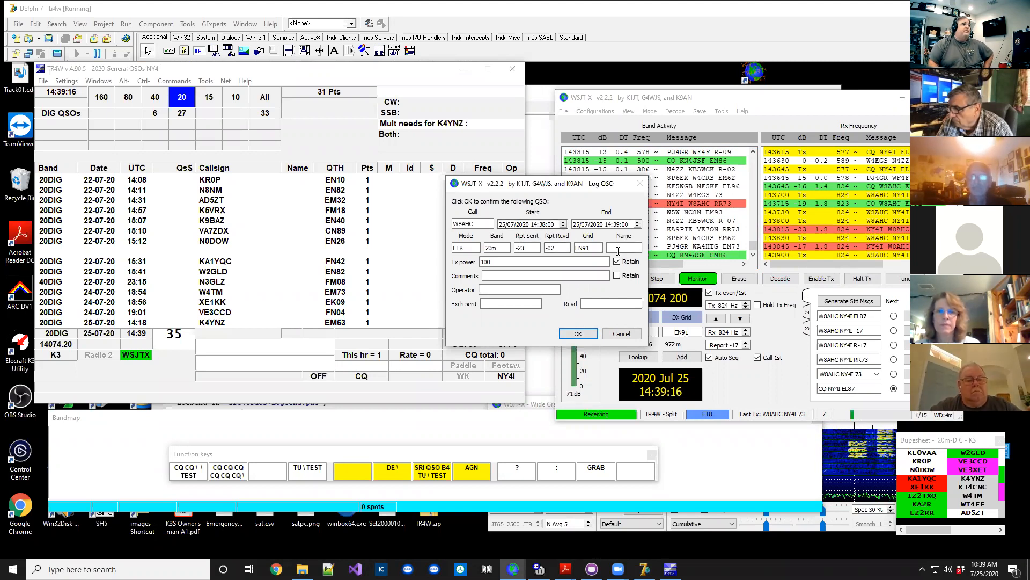
pyautogui.click(579, 333)
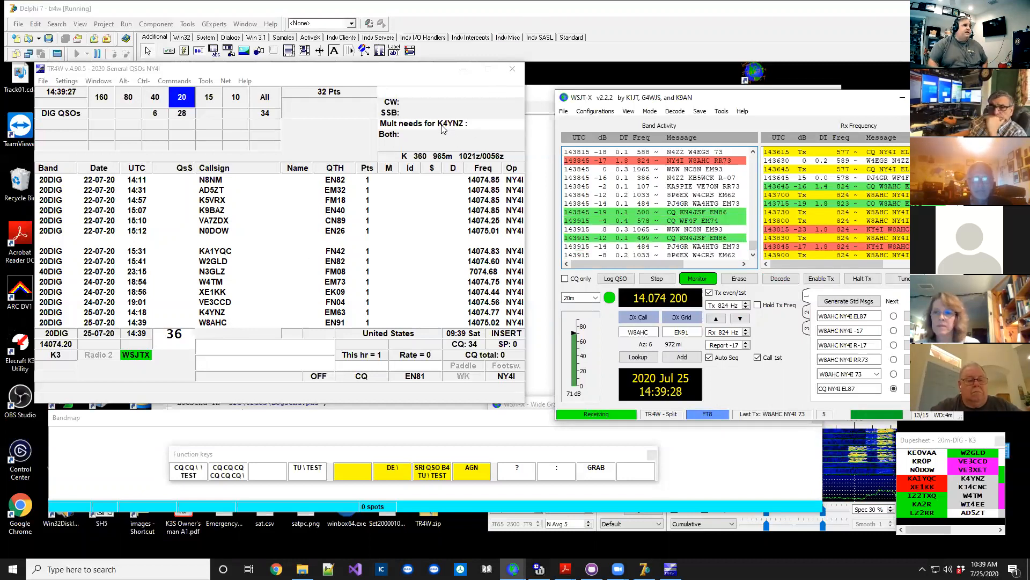
pyautogui.click(301, 347)
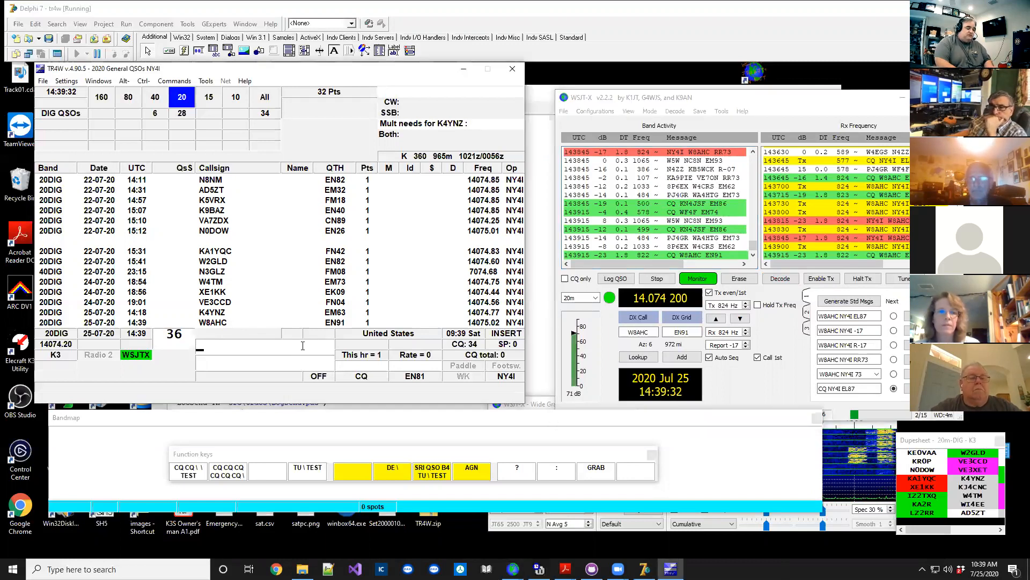
pyautogui.write('AA2MF')
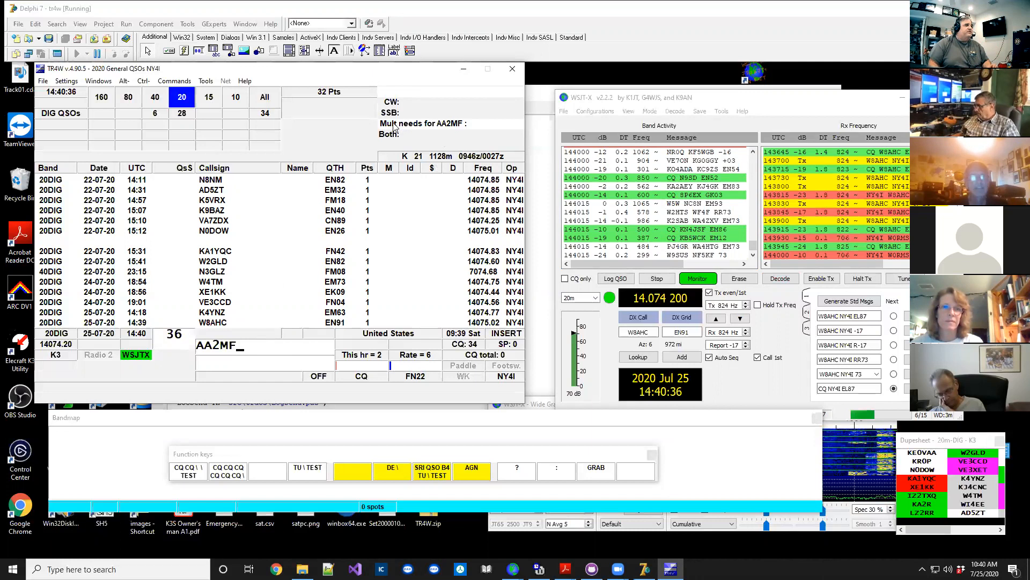
pyautogui.doubleClick(236, 346)
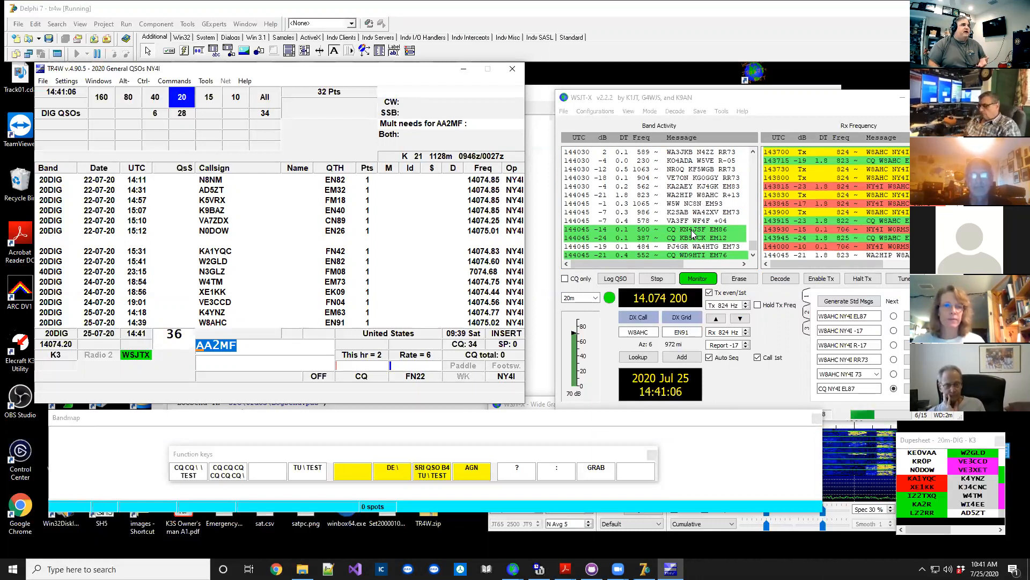
# - Minimize TR4W to move the WSJT-X window fully into view, and restore TR4W with the callsign entry cleared
pyautogui.click(465, 70)
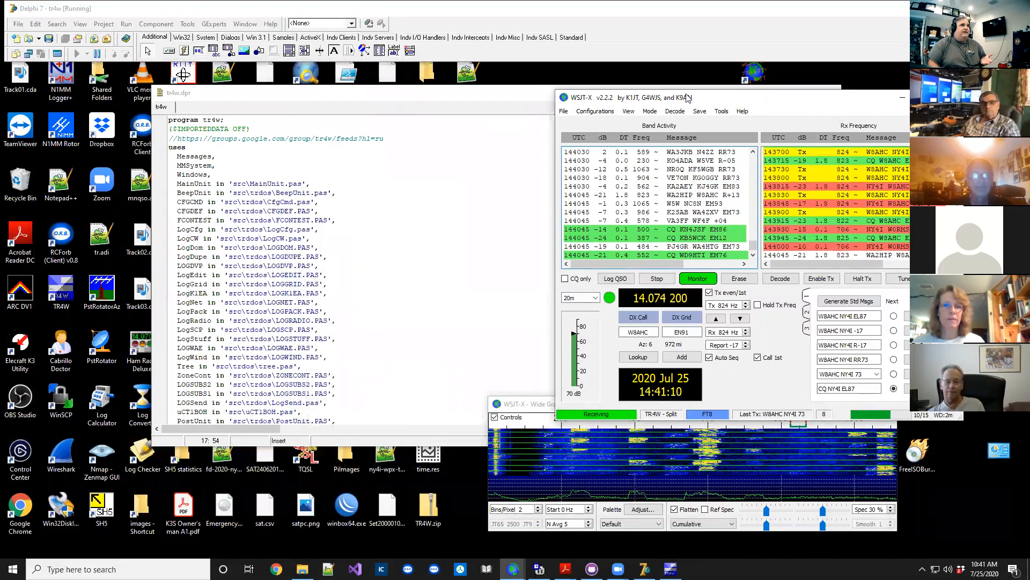
pyautogui.moveTo(696, 101); pyautogui.dragTo(585, 97)
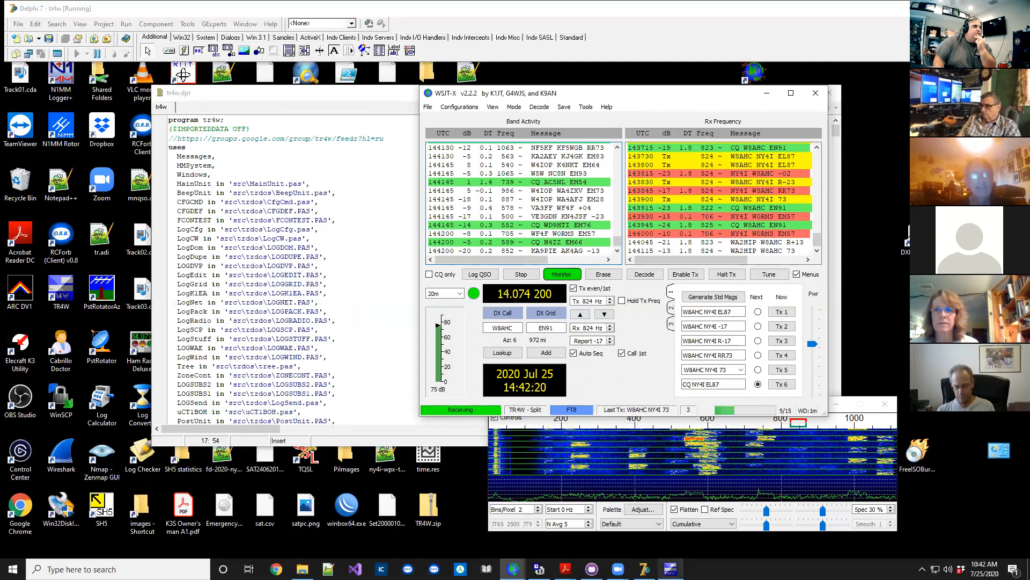
pyautogui.click(670, 568)
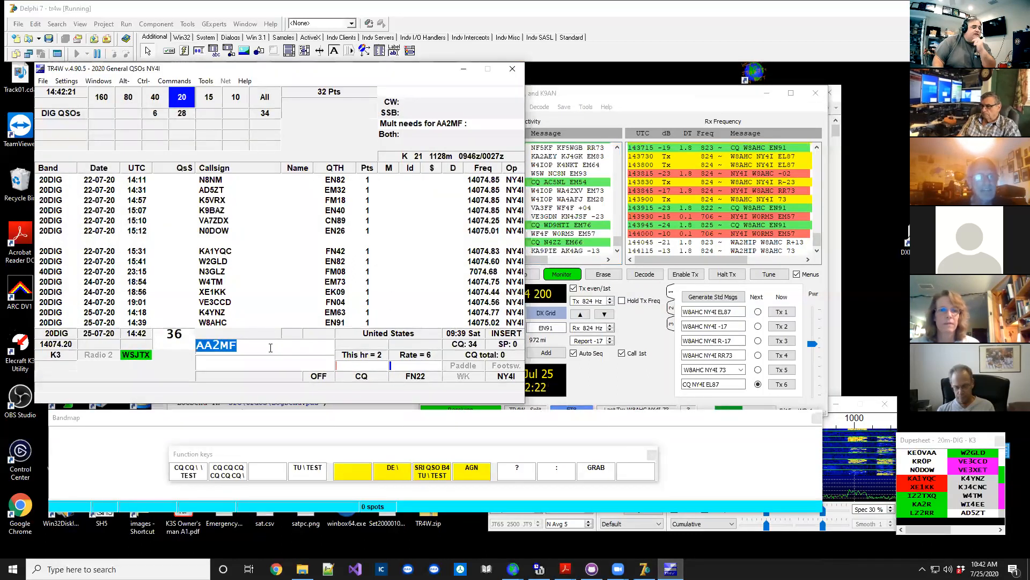
pyautogui.press('Escape')
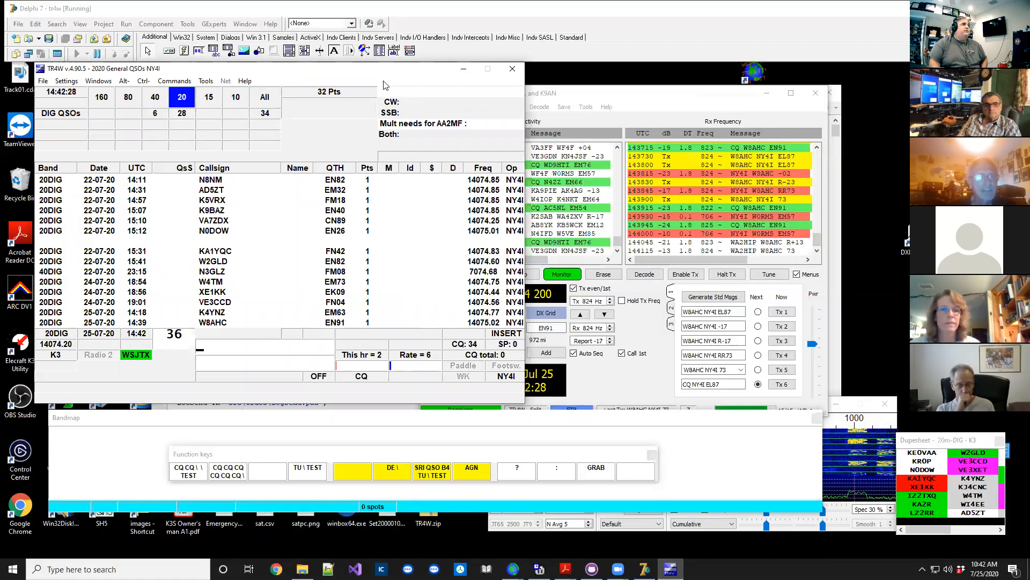
# - Set WSJT-X's split operation to Rig, save the radio settings, and dismiss the rig control dialog
pyautogui.click(590, 98)
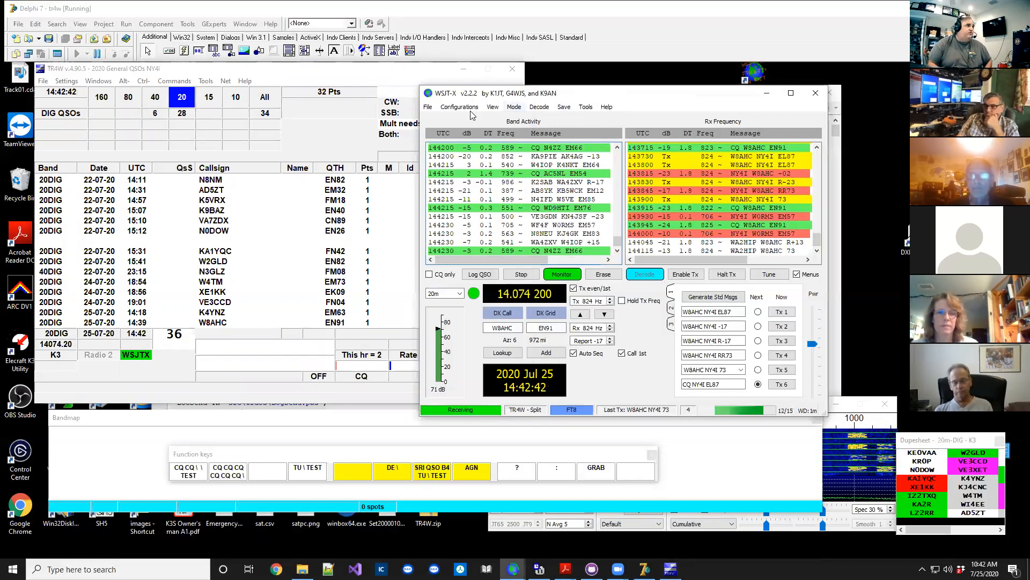
pyautogui.click(427, 107)
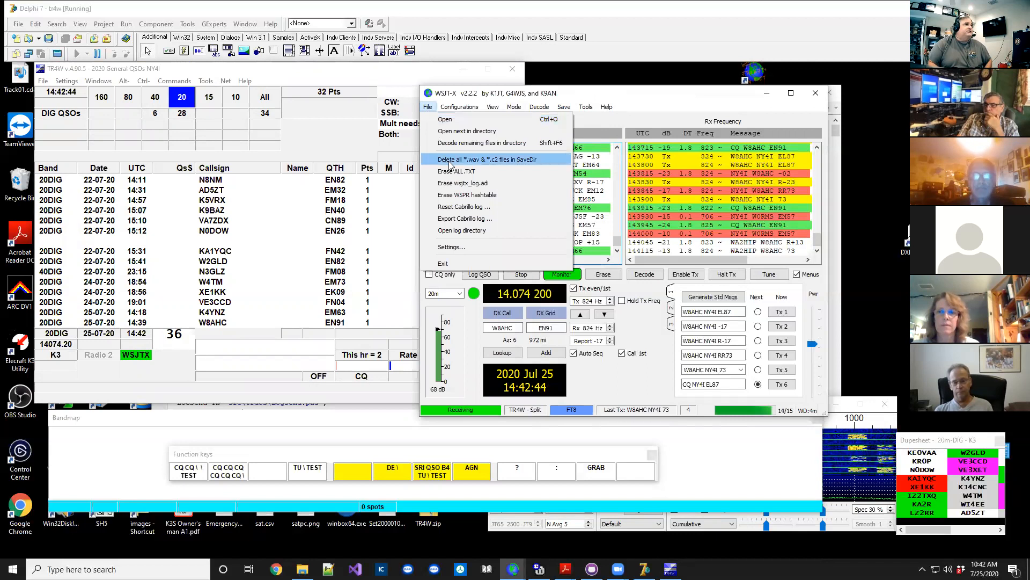
pyautogui.click(480, 248)
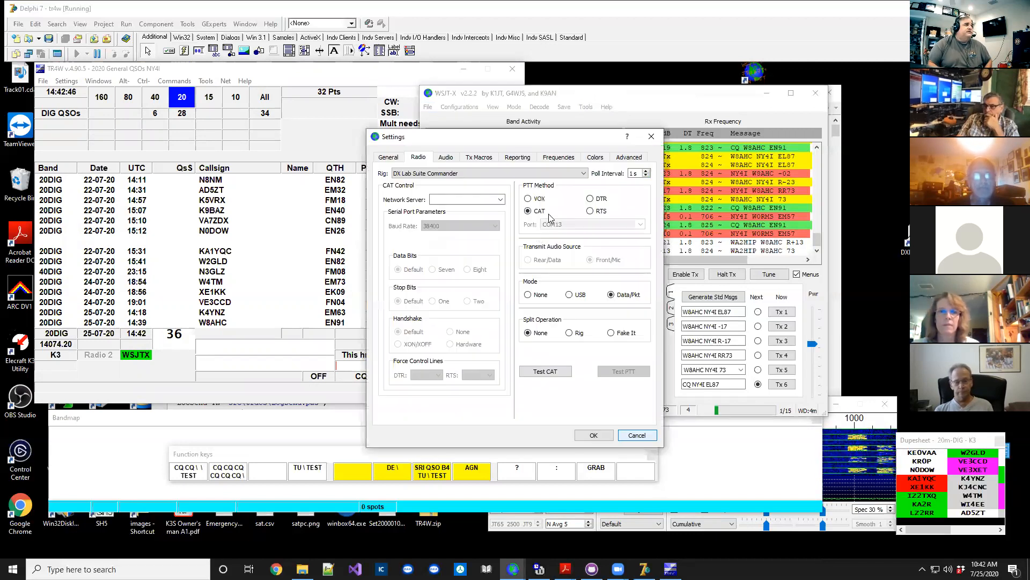
pyautogui.click(570, 334)
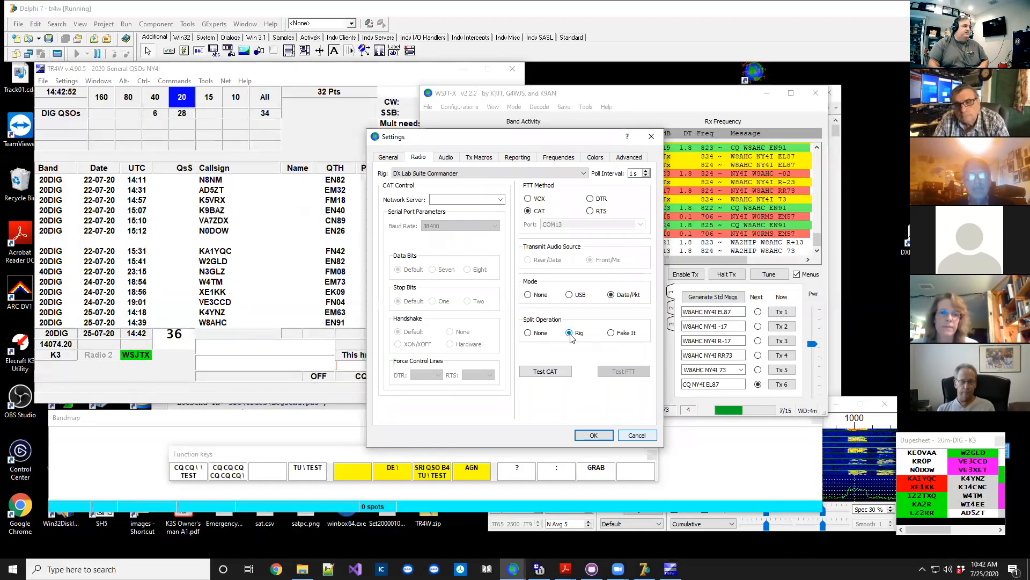
pyautogui.click(594, 434)
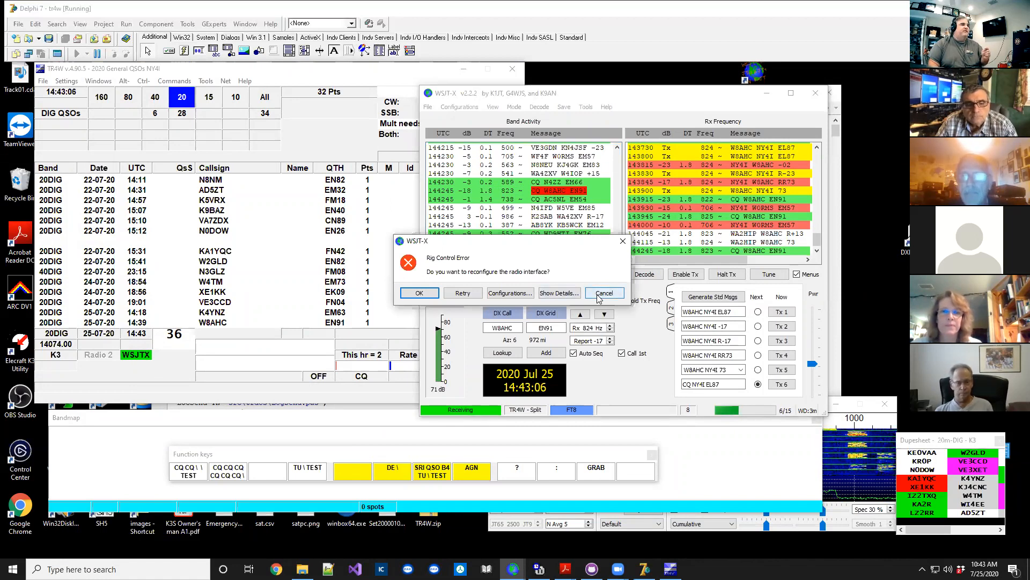
pyautogui.click(599, 294)
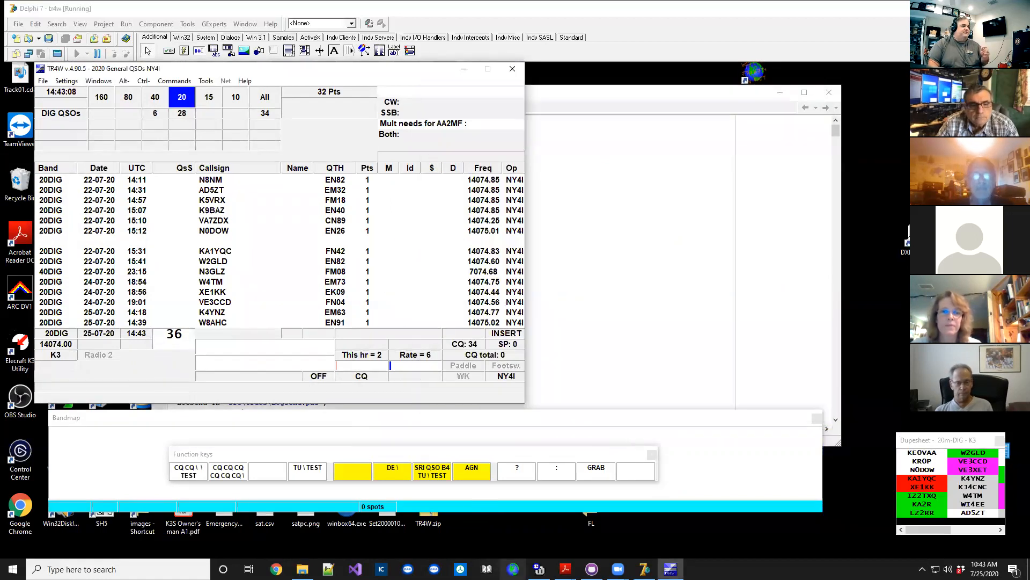
# - Bring WSJT-X back into view, switch to TR4W, and shift the TR4W window sideways off the desktop icons
pyautogui.click(513, 569)
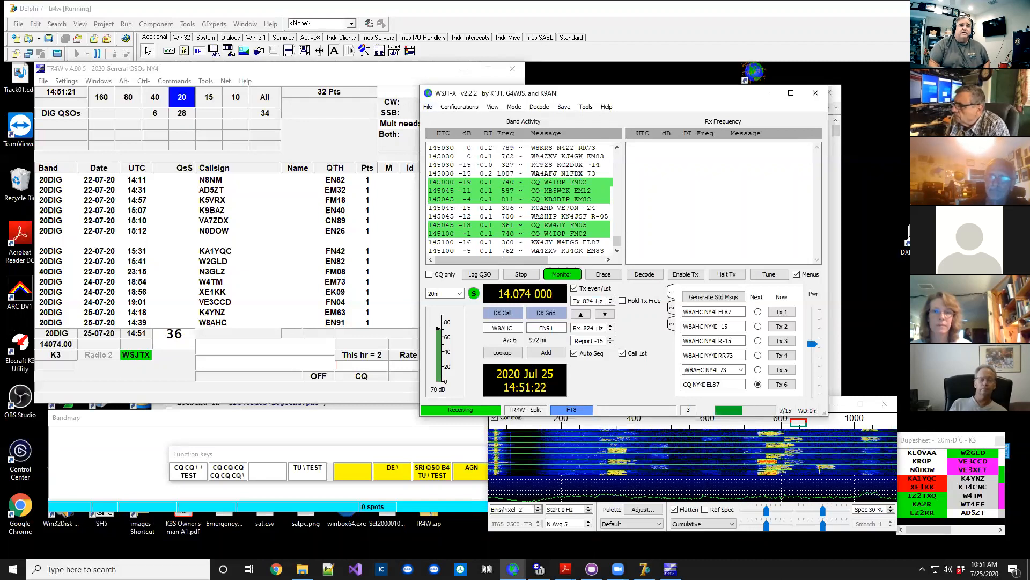
pyautogui.hotkey('alt', 'Tab')
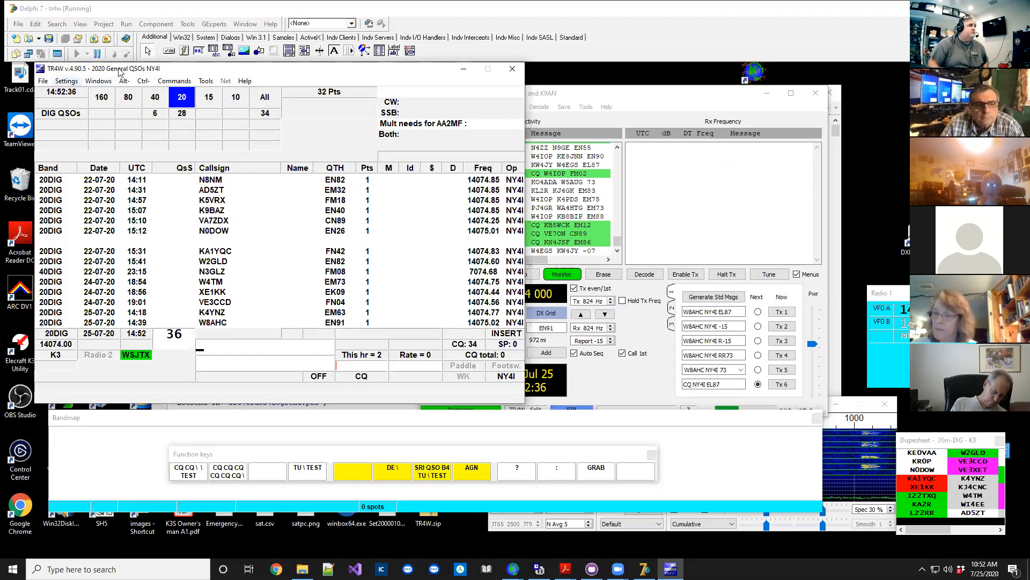
pyautogui.moveTo(198, 69); pyautogui.dragTo(289, 75)
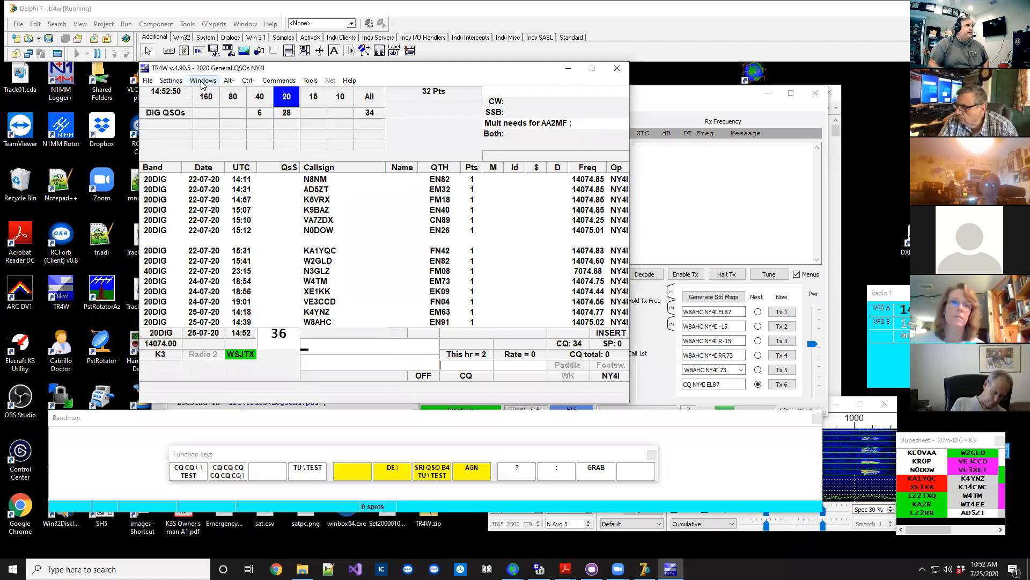
# - Open TR4W's CAT and CW keying settings for Radio 1
pyautogui.click(170, 80)
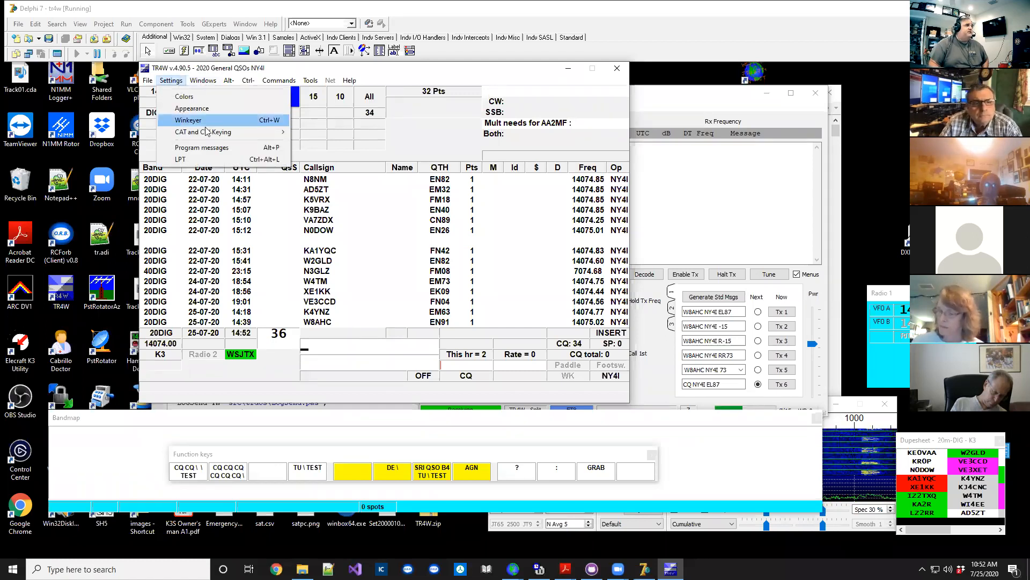
pyautogui.moveTo(207, 134)
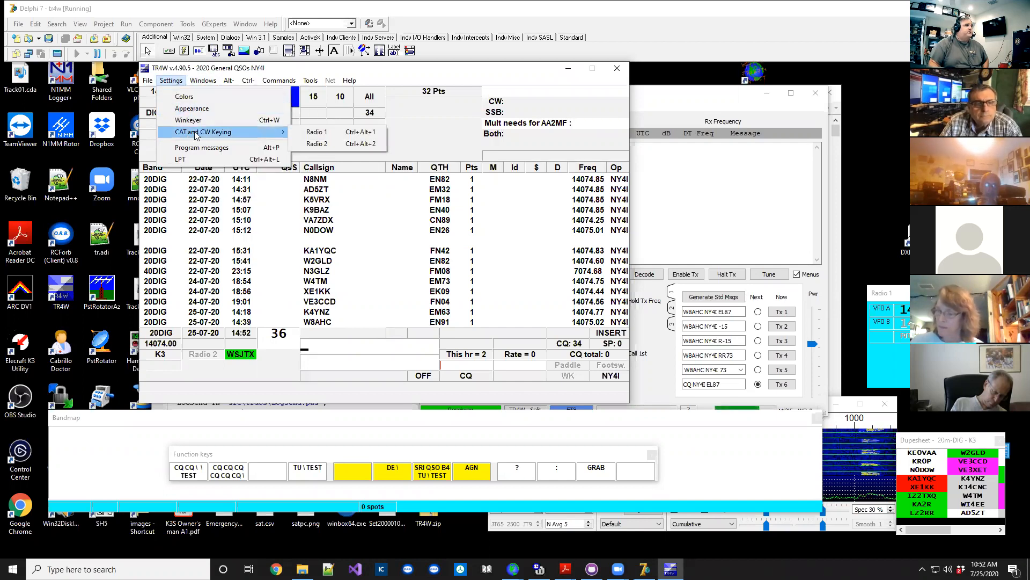
pyautogui.moveTo(241, 132)
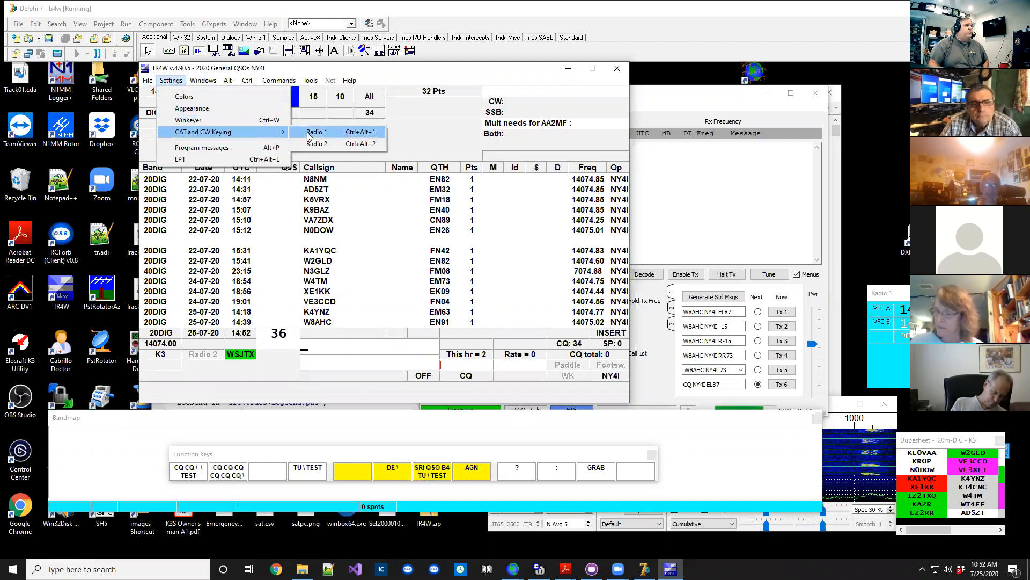
pyautogui.click(309, 133)
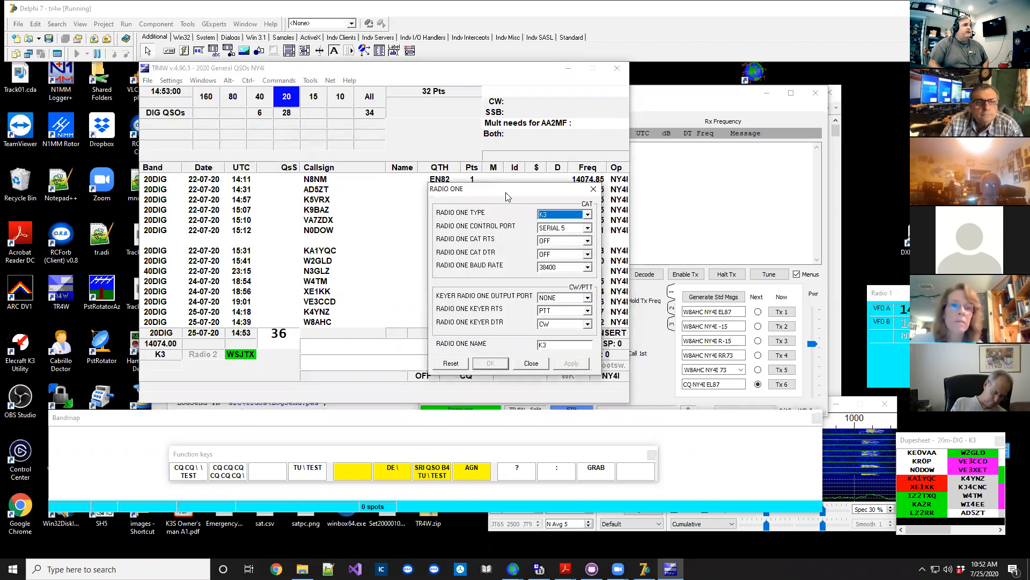
# - Examine the supported radio models in the Radio One type list, and close the dialog without changing anything
pyautogui.click(588, 215)
pyautogui.moveTo(589, 253); pyautogui.dragTo(585, 357)
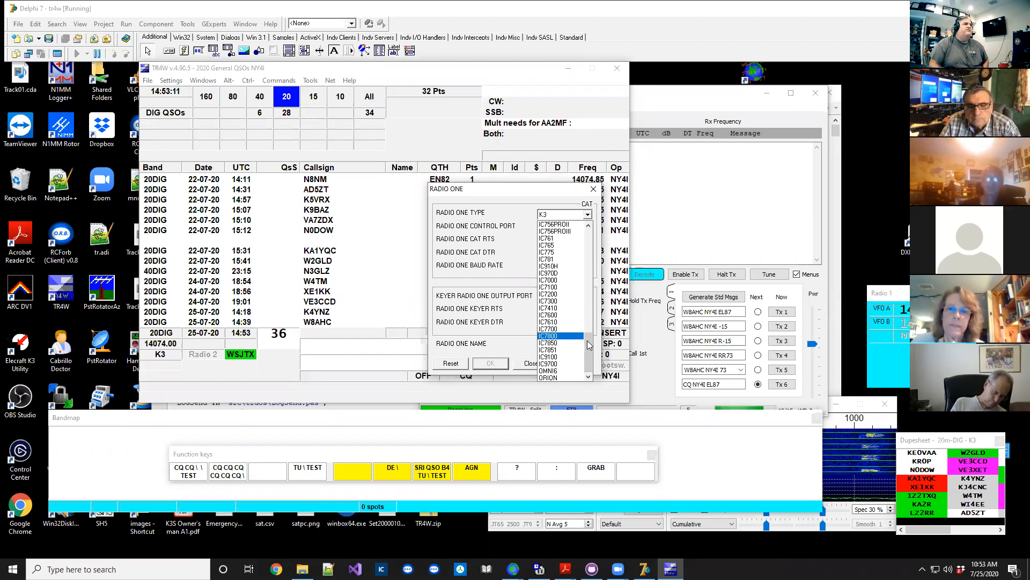
pyautogui.moveTo(589, 345); pyautogui.dragTo(610, 280)
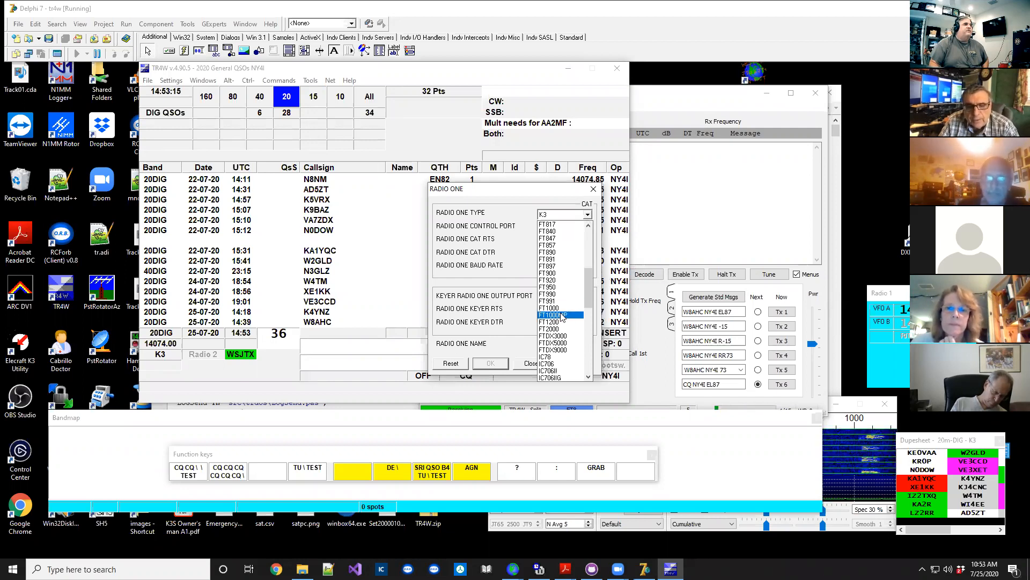
pyautogui.moveTo(590, 301); pyautogui.dragTo(589, 262)
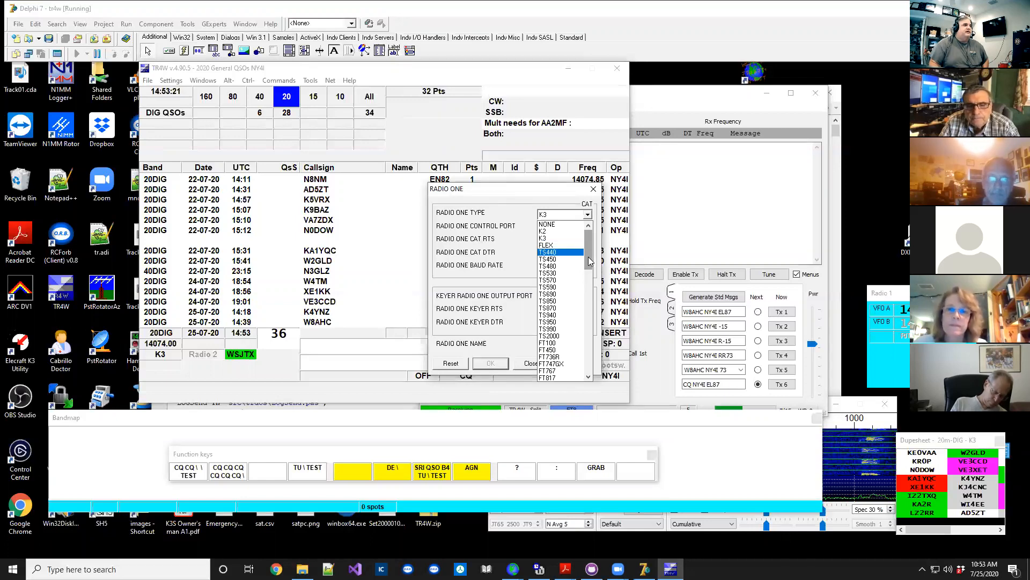
pyautogui.moveTo(590, 261); pyautogui.dragTo(578, 365)
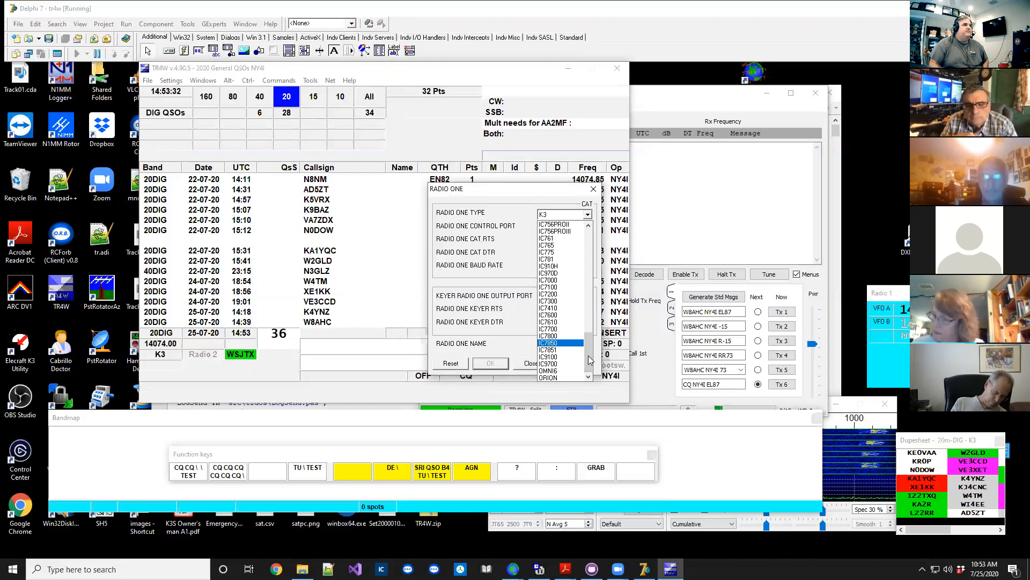
pyautogui.moveTo(589, 360); pyautogui.dragTo(602, 283)
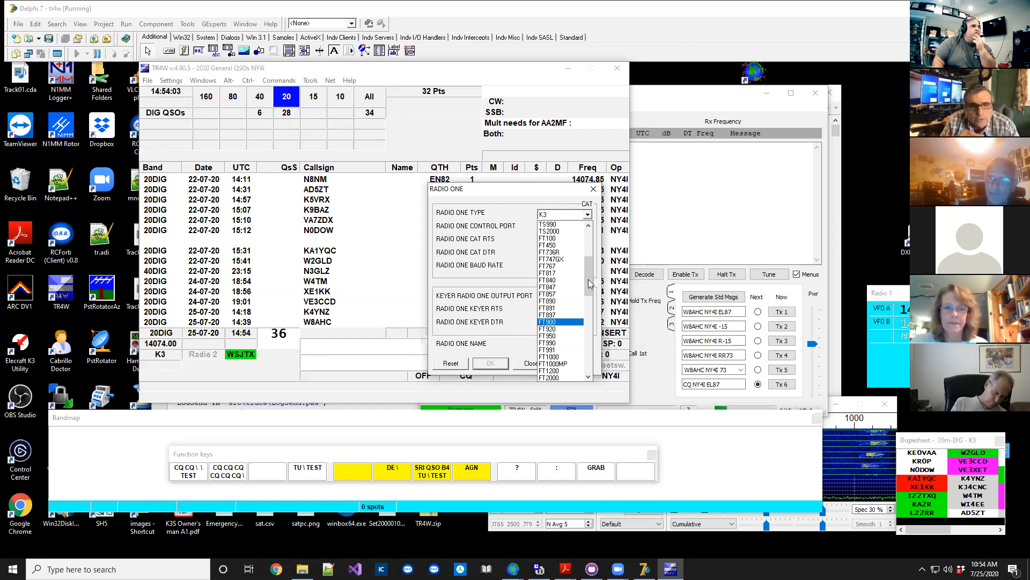
pyautogui.click(535, 196)
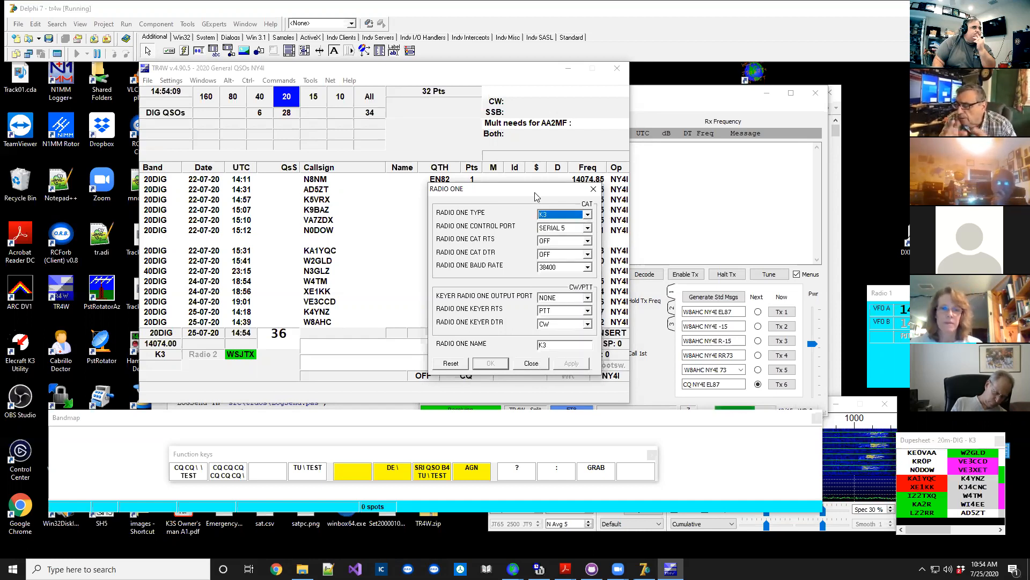
pyautogui.click(531, 363)
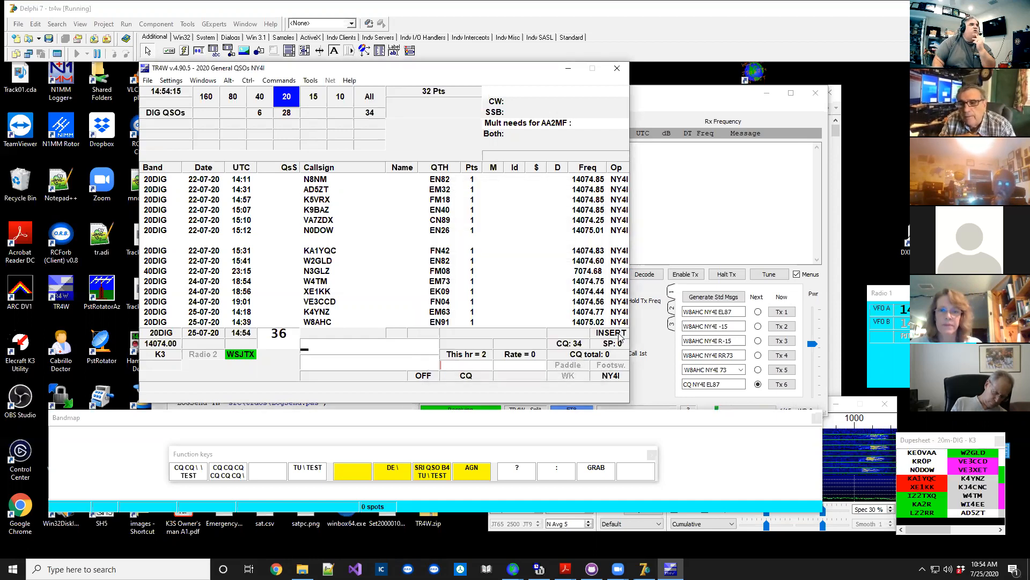
# - Shift TR4W aside, review the Radio page of WSJT-X's settings, and dismiss the settings without saving
pyautogui.moveTo(472, 77); pyautogui.dragTo(248, 160)
pyautogui.click(608, 132)
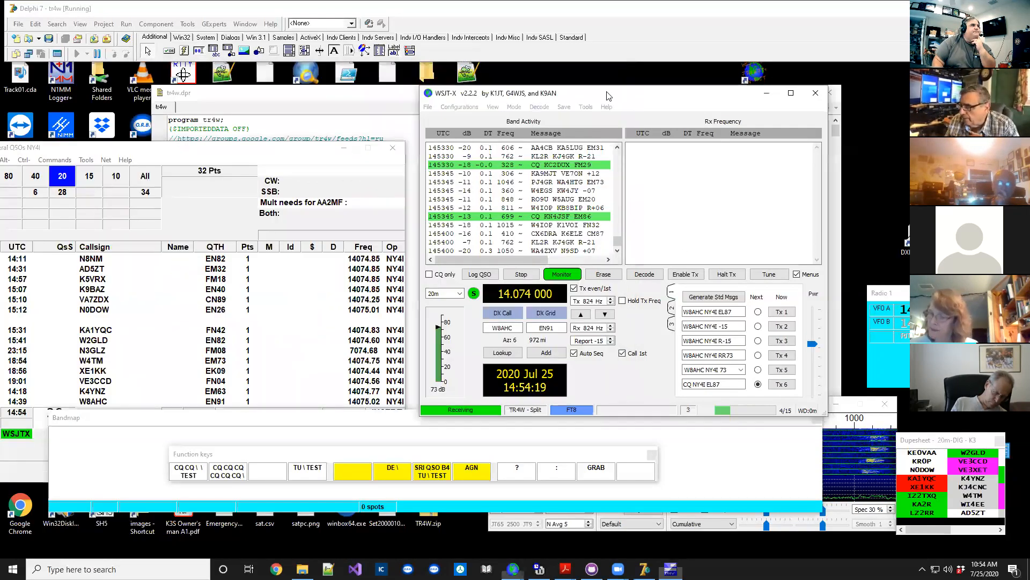
pyautogui.click(429, 108)
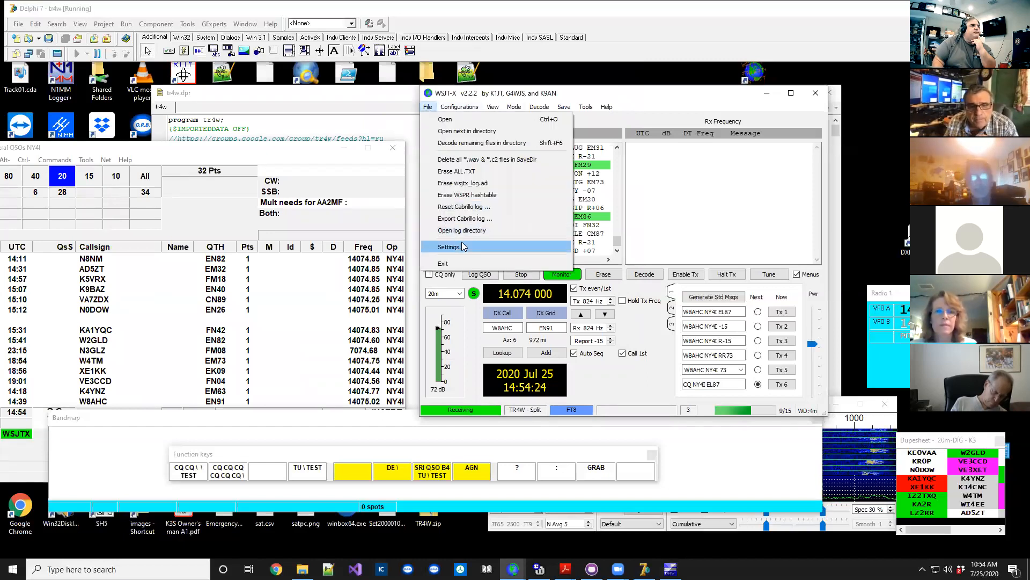
pyautogui.click(462, 246)
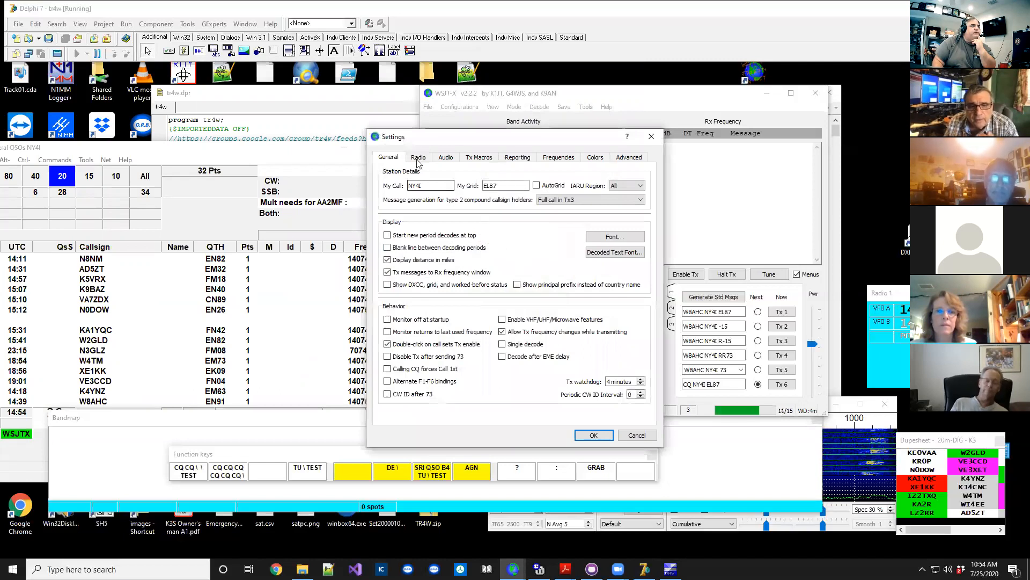
pyautogui.click(422, 159)
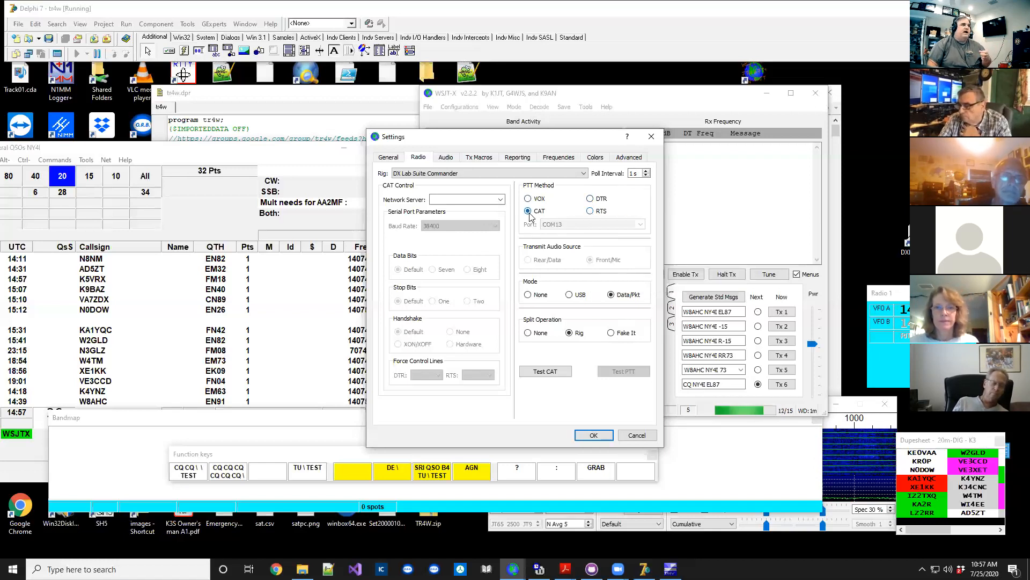
pyautogui.click(638, 435)
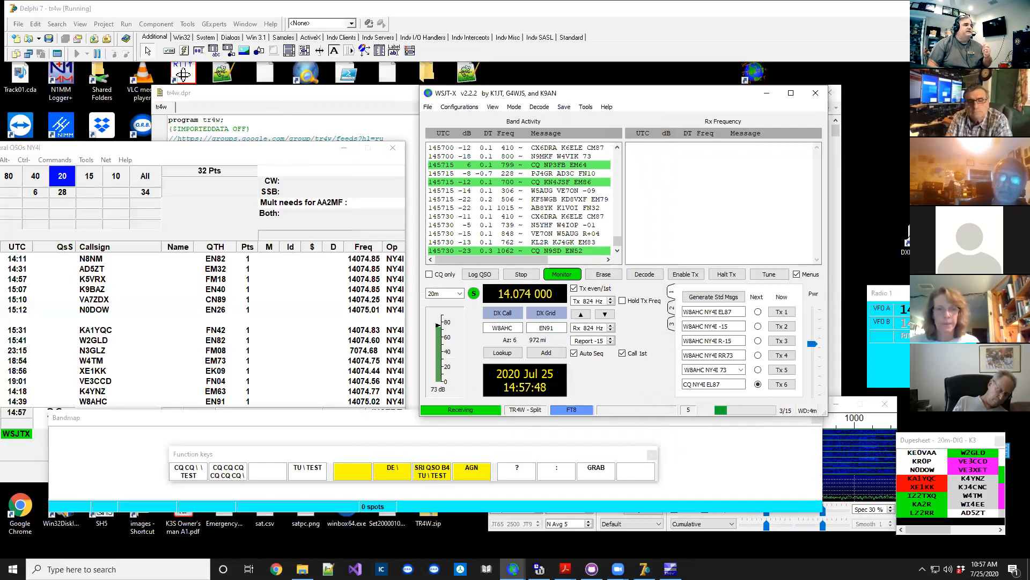
# - Bring TR4W forward, move its window back over WSJT-X, and open its configuration commands list
pyautogui.click(410, 471)
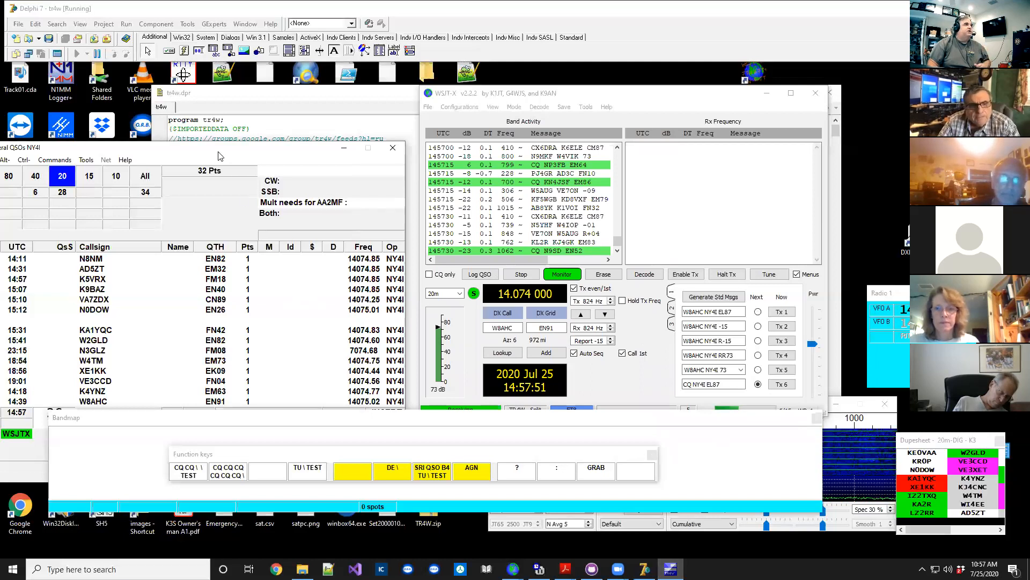
pyautogui.moveTo(218, 155); pyautogui.dragTo(535, 89)
pyautogui.click(342, 96)
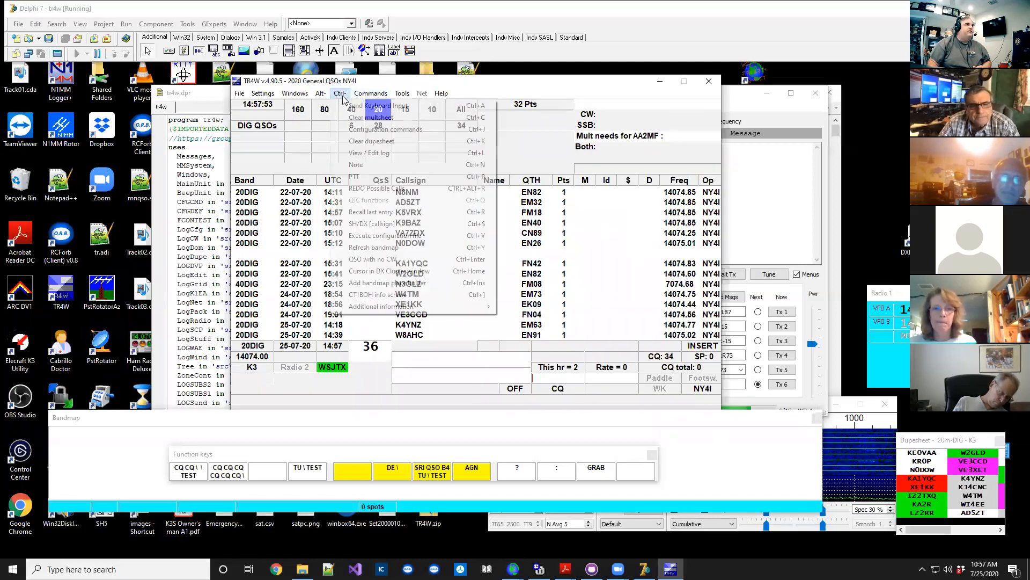
pyautogui.click(358, 130)
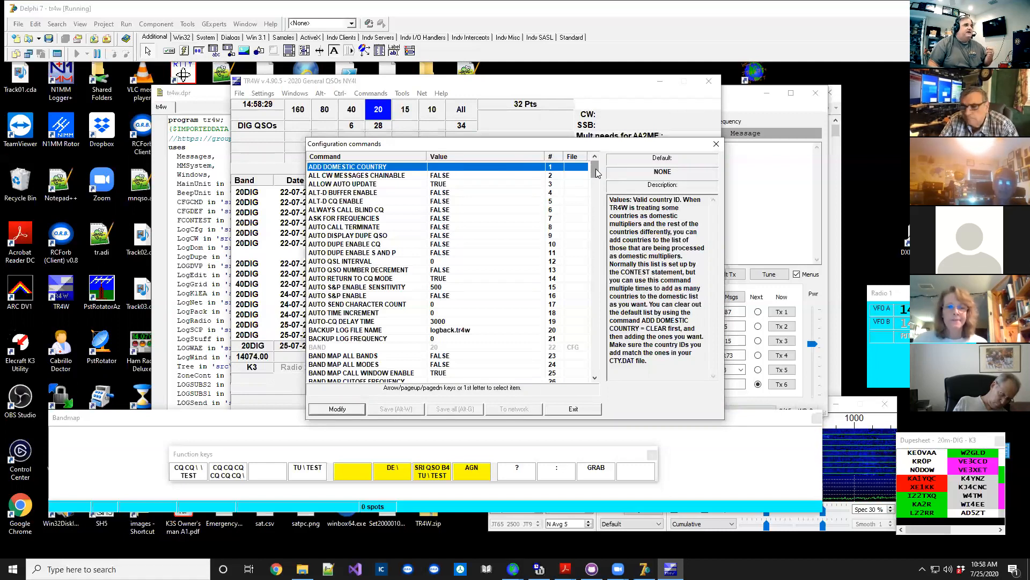
# - Look through the configuration commands for the PTT entries and select PTT VIA COMMANDS to read its description
pyautogui.moveTo(597, 172); pyautogui.dragTo(533, 383)
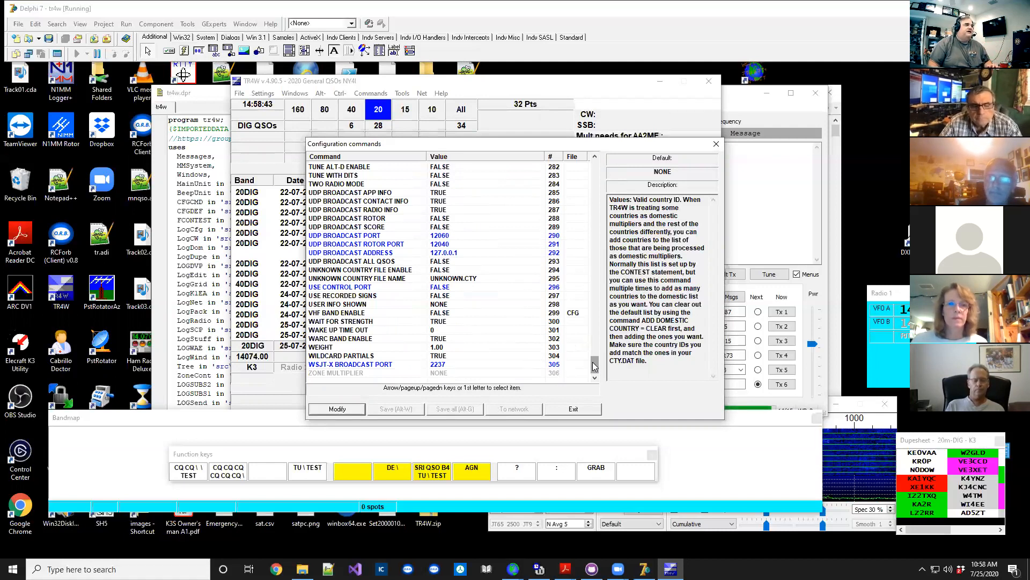
pyautogui.moveTo(594, 367); pyautogui.dragTo(594, 161)
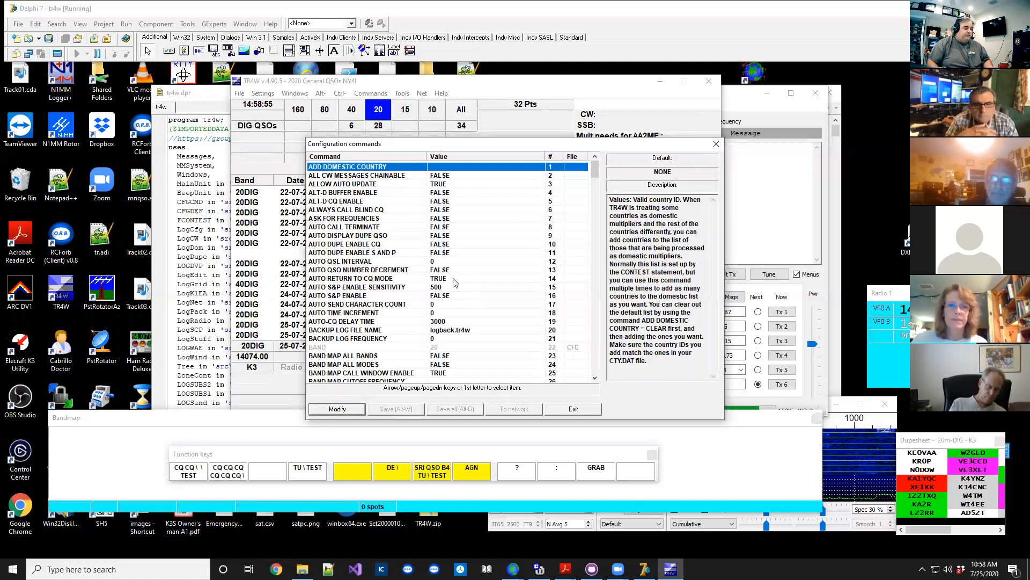
pyautogui.press('p')
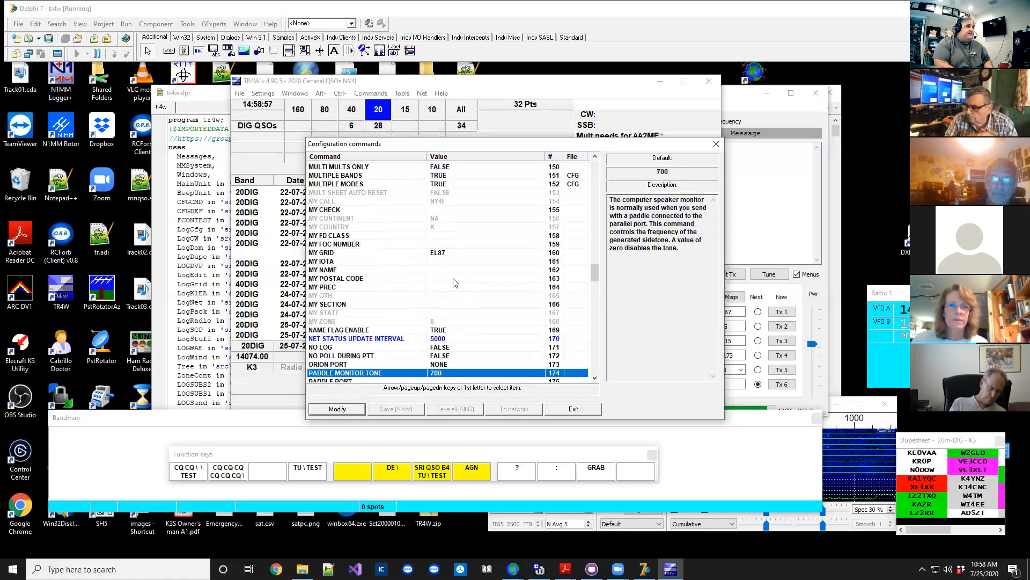
pyautogui.press('Down')
pyautogui.press('Down')
pyautogui.press('Down')
pyautogui.press('Down')
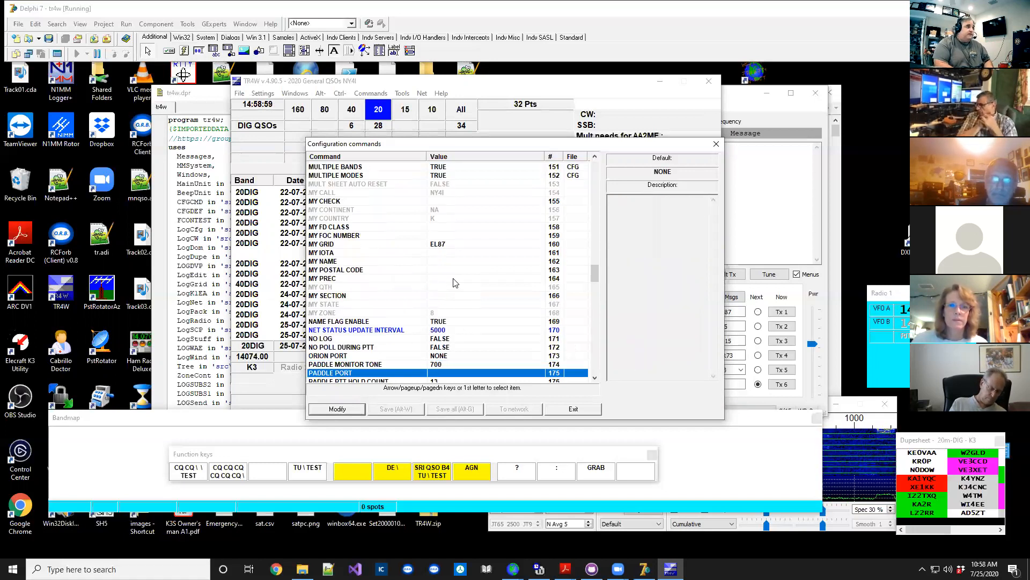
pyautogui.press('Down')
pyautogui.press('Down')
pyautogui.press('Down')
pyautogui.press('Down')
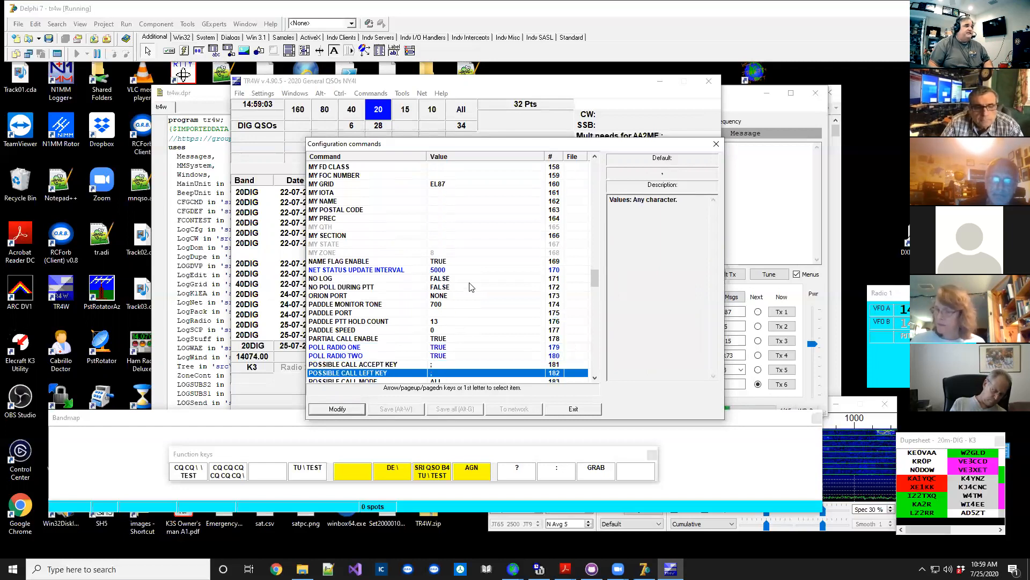
pyautogui.click(594, 377)
pyautogui.click(594, 378)
pyautogui.scroll(-3, 597, 376)
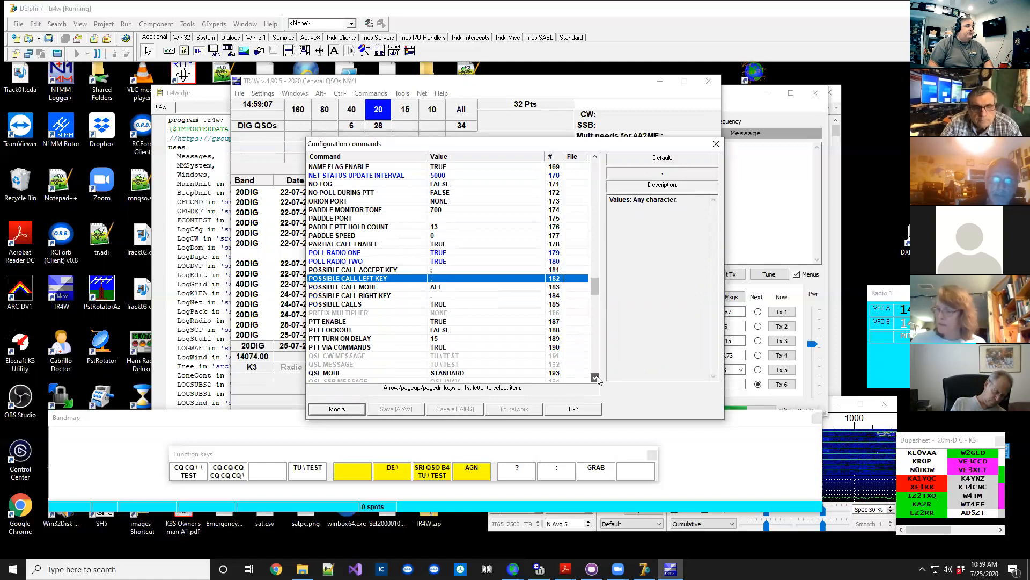
pyautogui.click(595, 378)
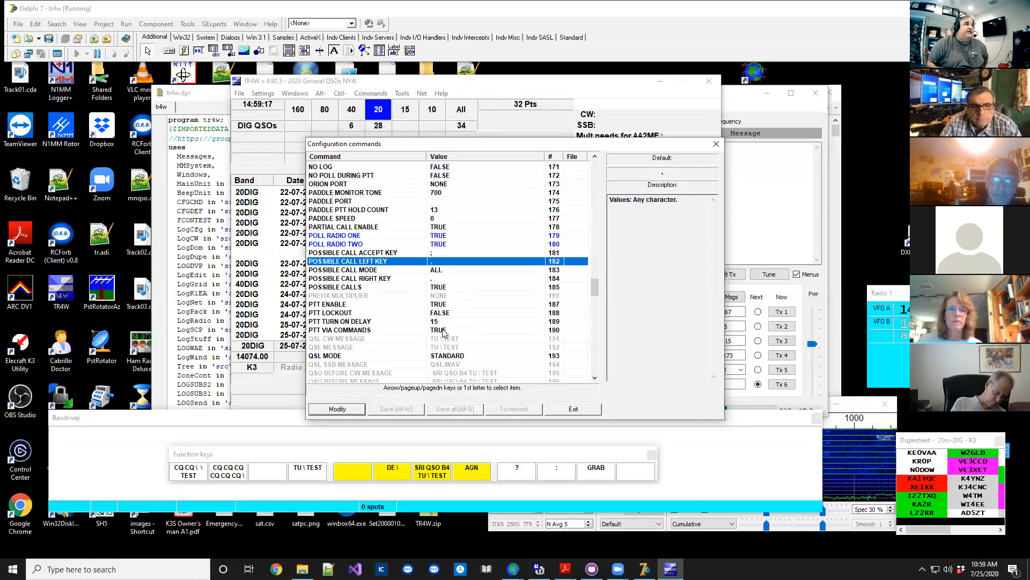
pyautogui.click(442, 331)
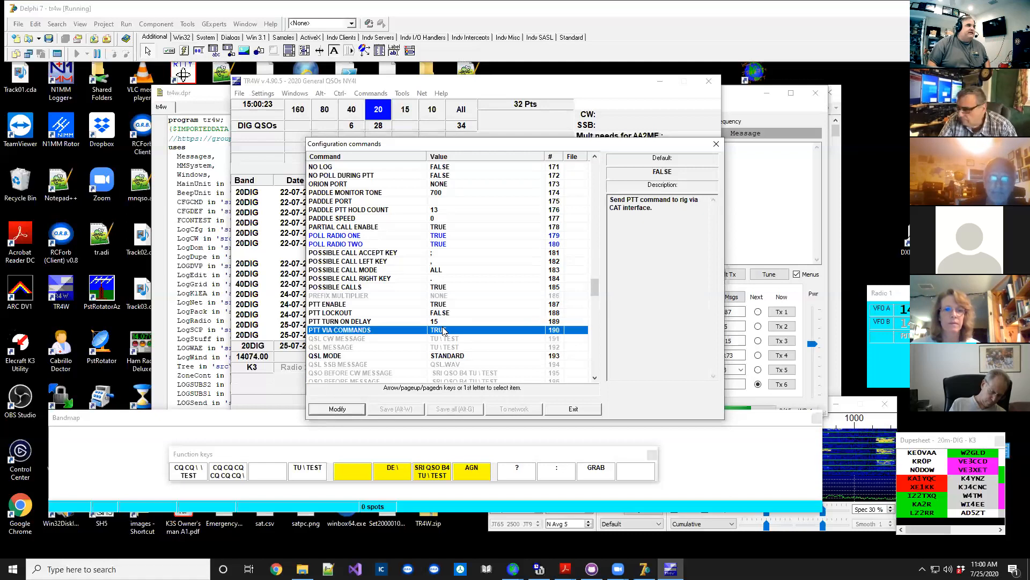
# - Review the UDP broadcast and WSJT-X broadcast port entries in the configuration commands, and close the list
pyautogui.press('u')
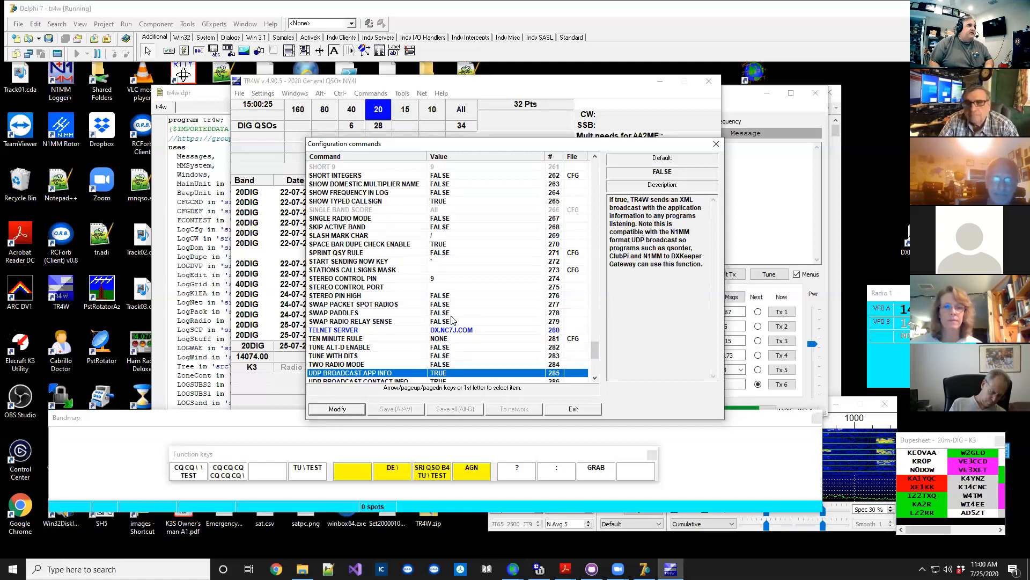
pyautogui.click(594, 378)
pyautogui.moveTo(594, 380); pyautogui.dragTo(594, 379)
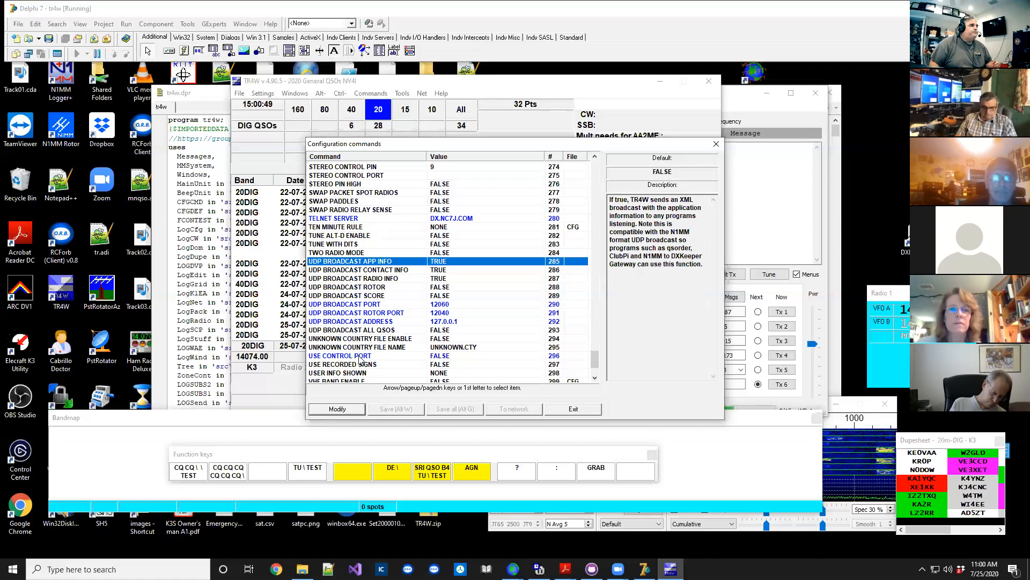
pyautogui.click(595, 378)
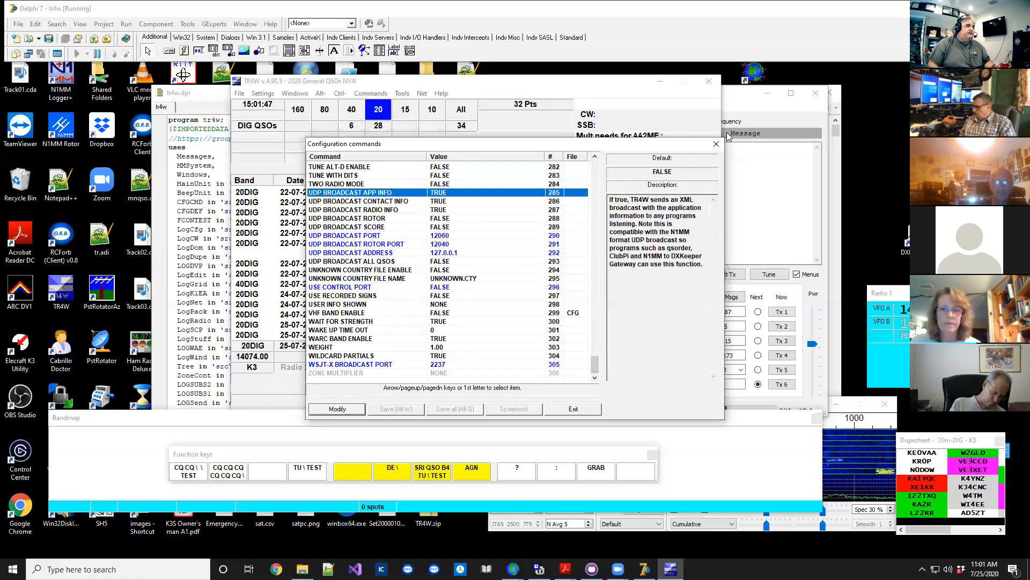
pyautogui.click(714, 144)
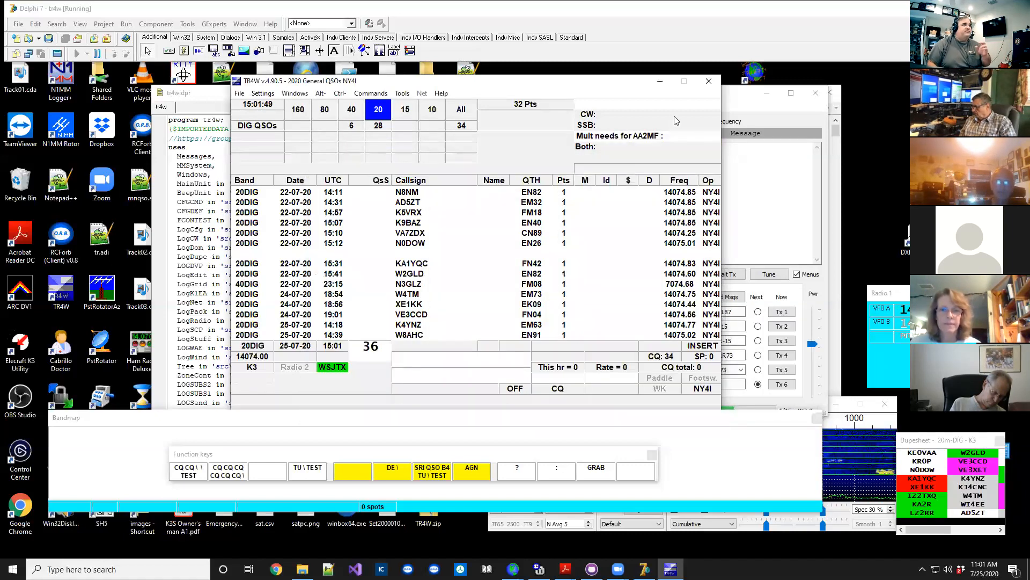
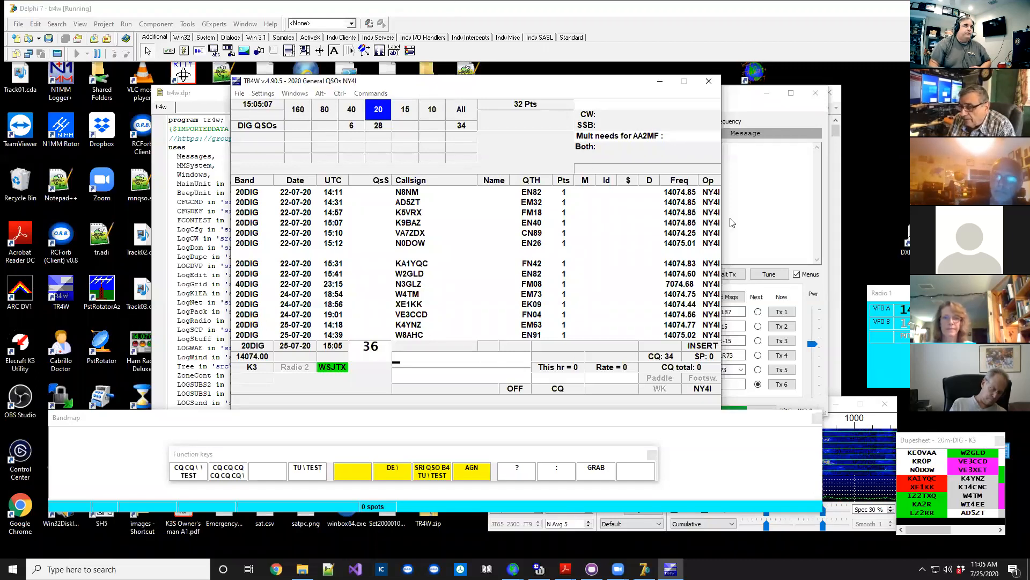
# - Switch to WSJT-X and open the Advanced page of its settings to view the special operating activity options
pyautogui.click(768, 193)
pyautogui.click(428, 107)
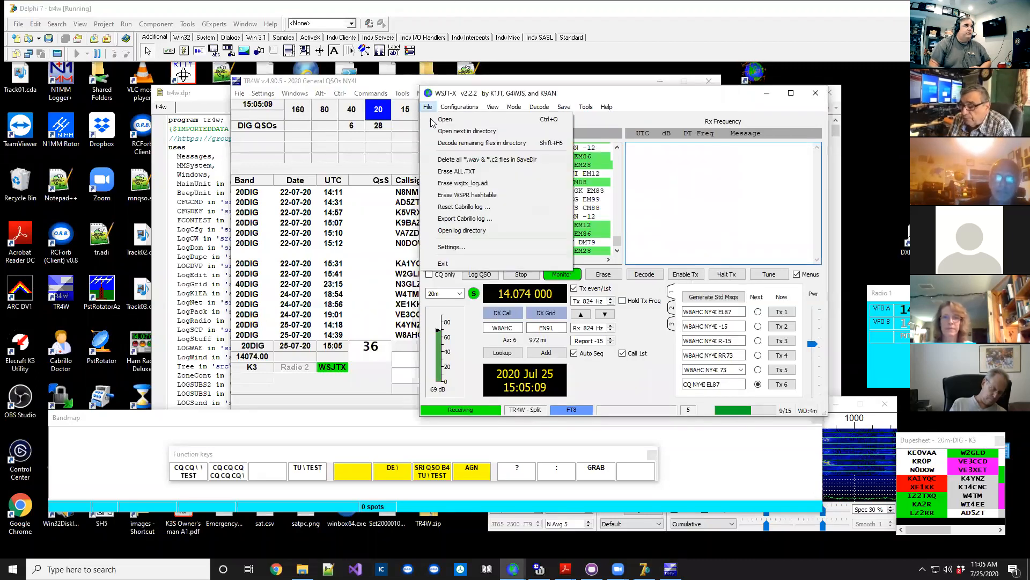
pyautogui.click(470, 250)
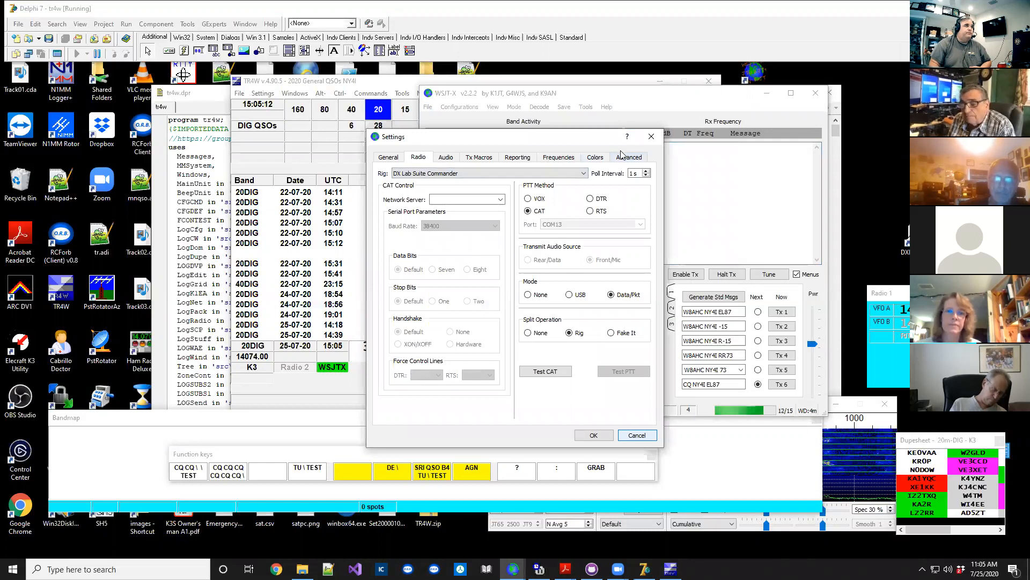
pyautogui.click(622, 160)
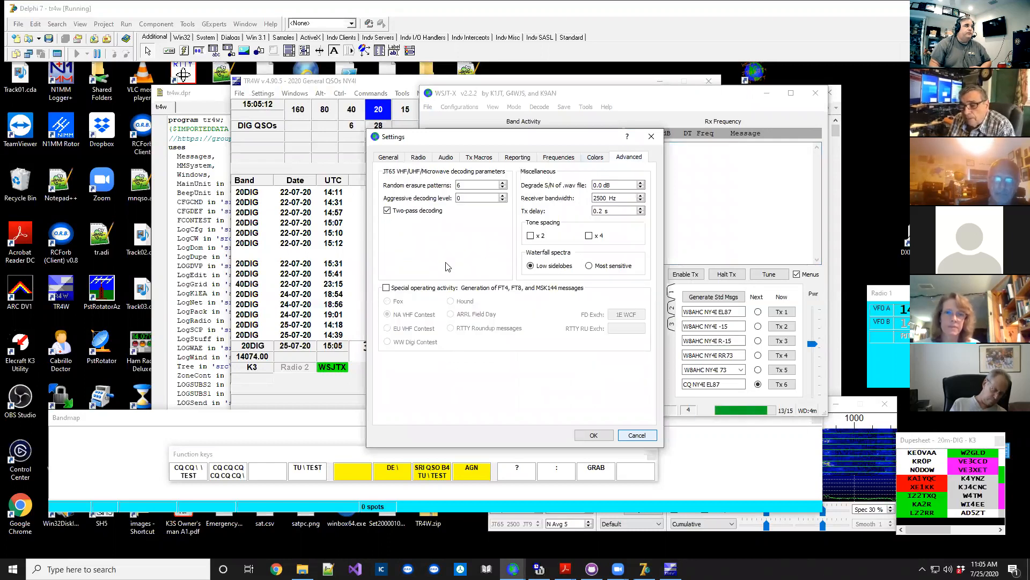
# - Try enabling the special operating activity options, and cancel the WSJT-X settings without saving
pyautogui.click(386, 288)
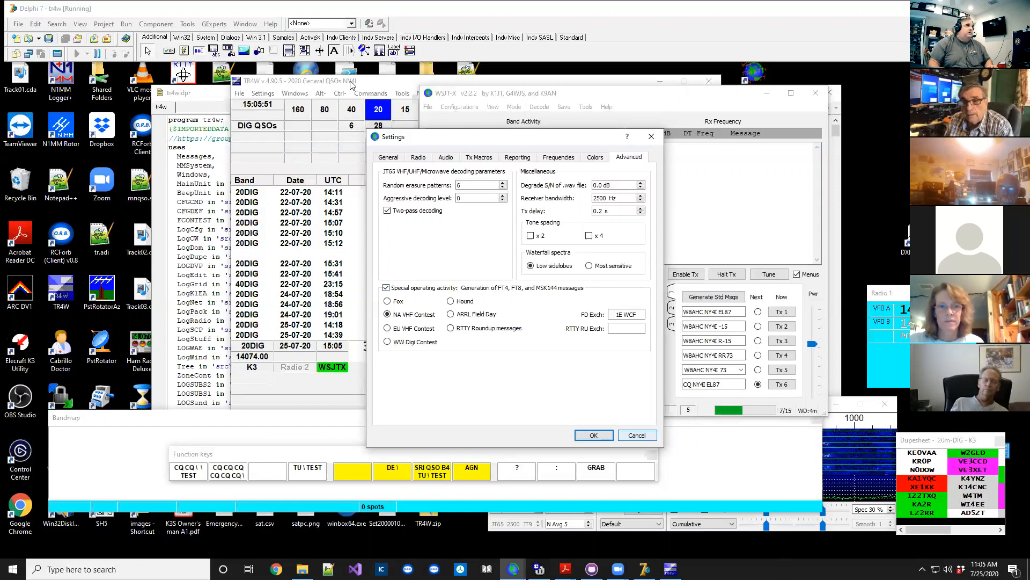
pyautogui.click(630, 438)
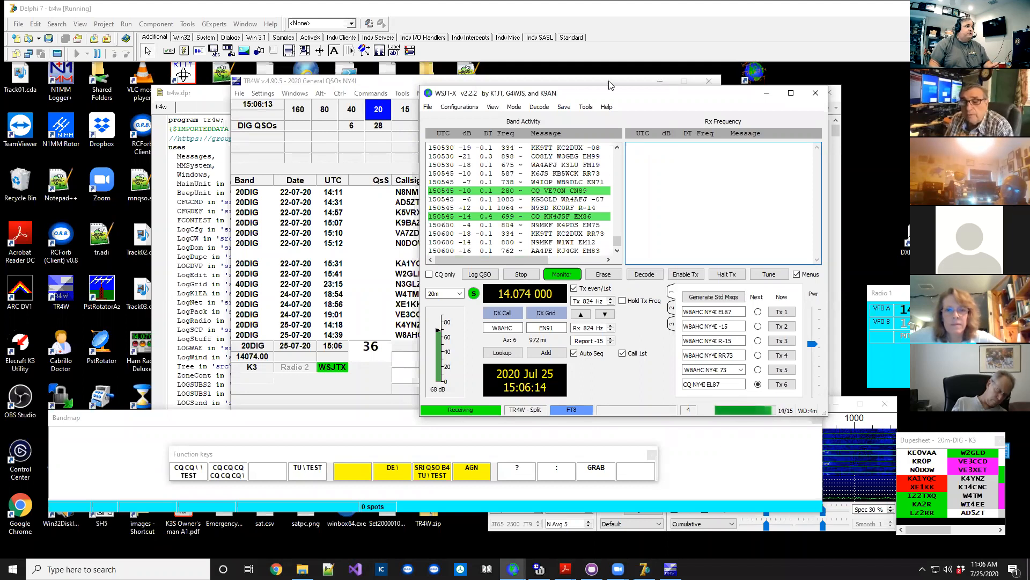
# - Close WSJT-X and exit TR4W, and run the TR4W project again from Delphi 7
pyautogui.click(824, 95)
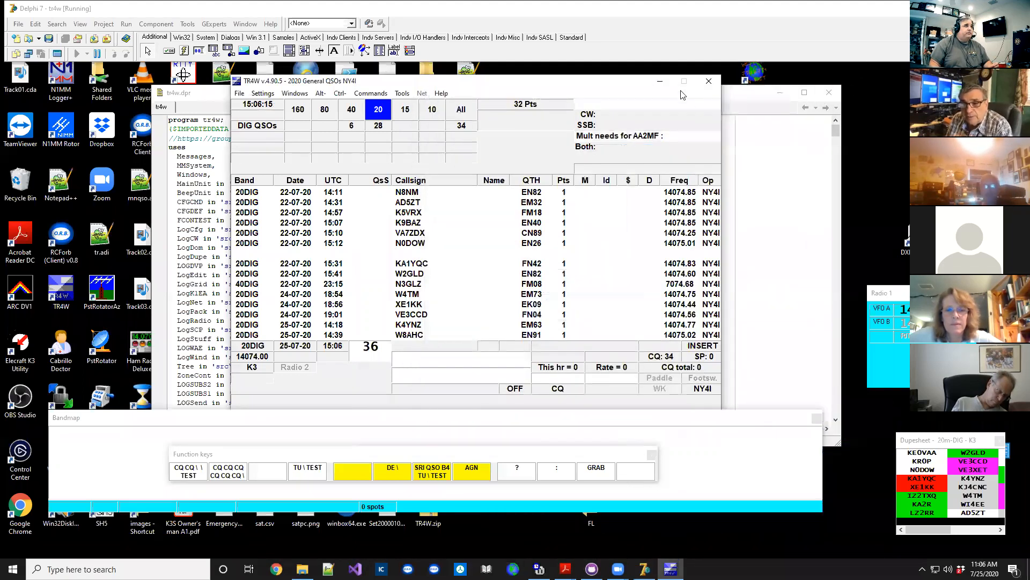
pyautogui.click(709, 82)
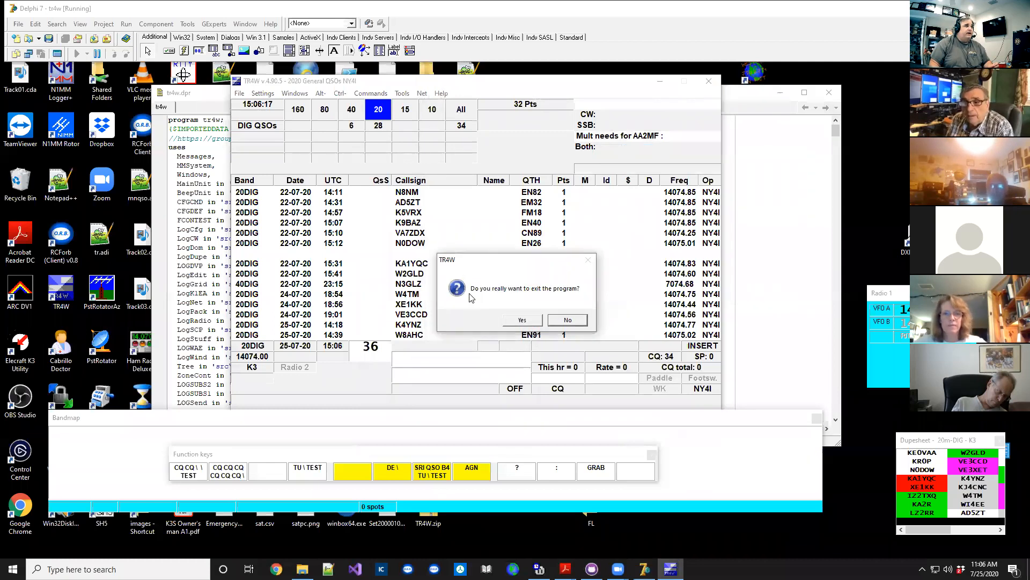
pyautogui.click(534, 323)
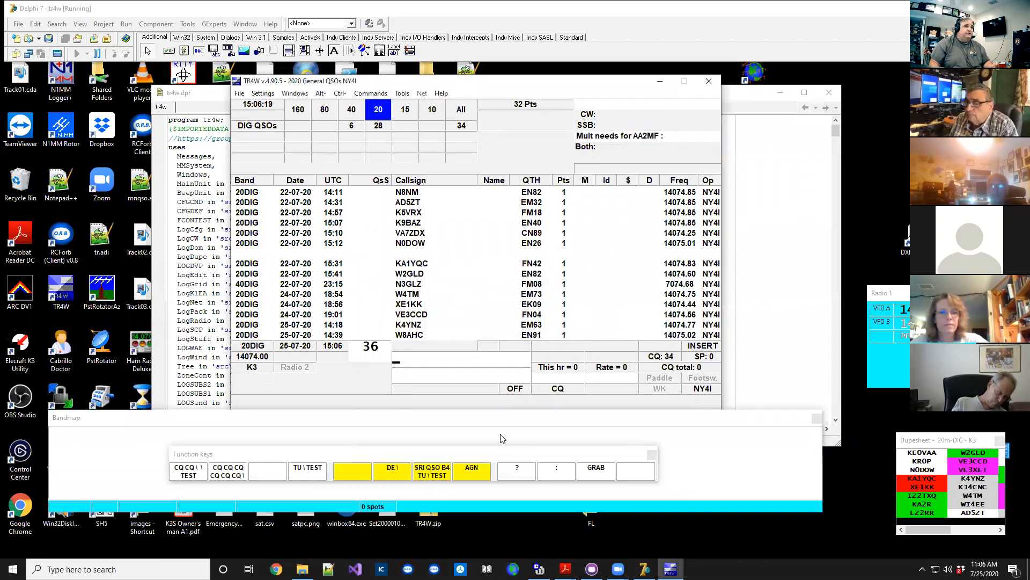
pyautogui.press('F9')
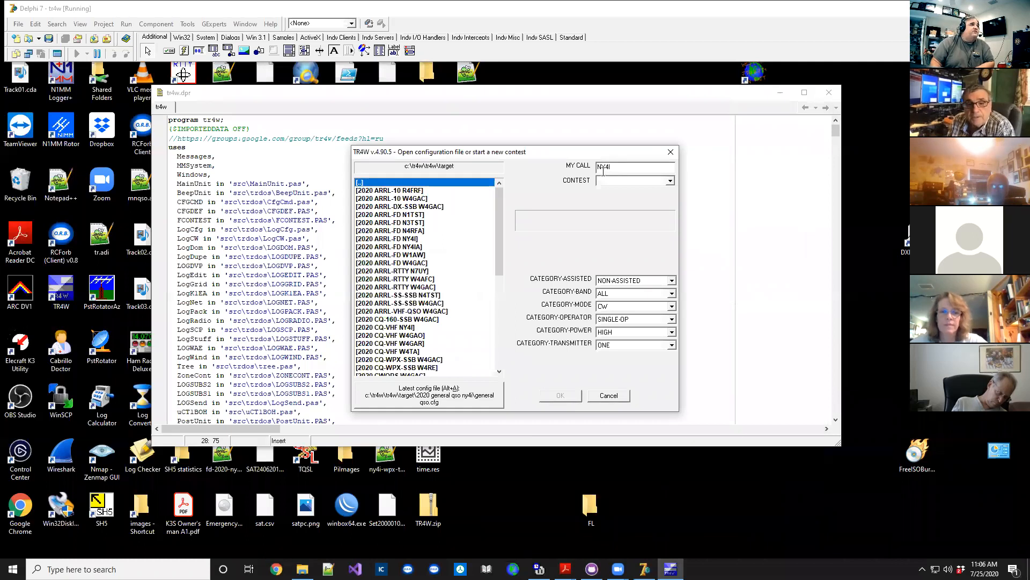
# - Start a new ARRL-FD contest with call AA2MF, Field Day class 3D and section WCF
pyautogui.write('AA2MF')
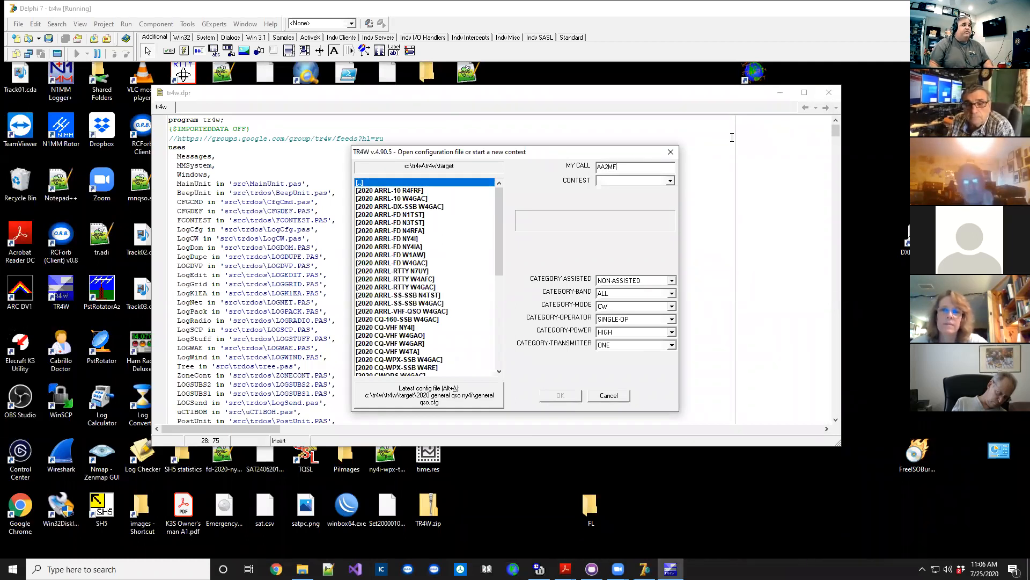
pyautogui.click(669, 182)
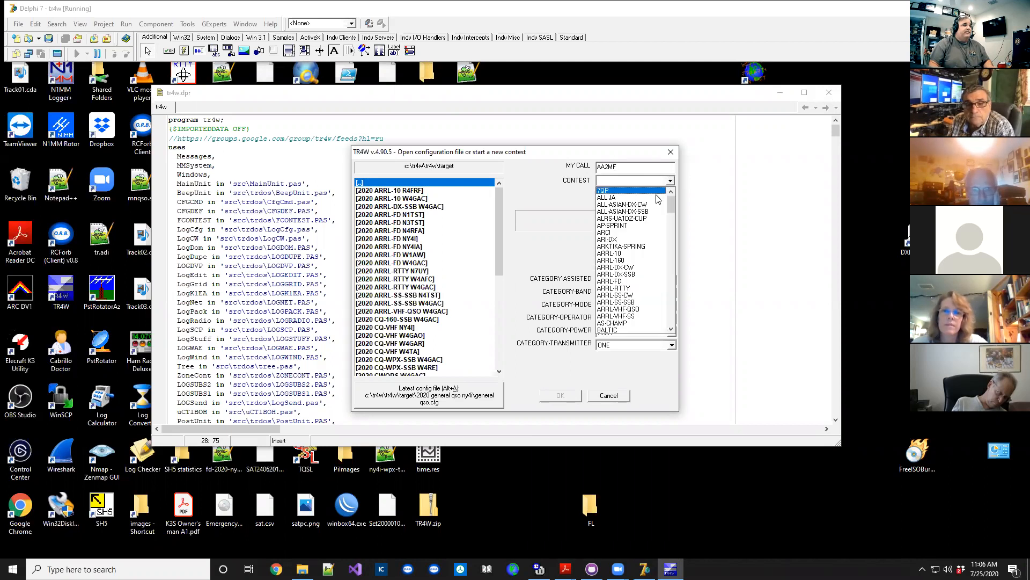
pyautogui.click(643, 282)
pyautogui.click(630, 242)
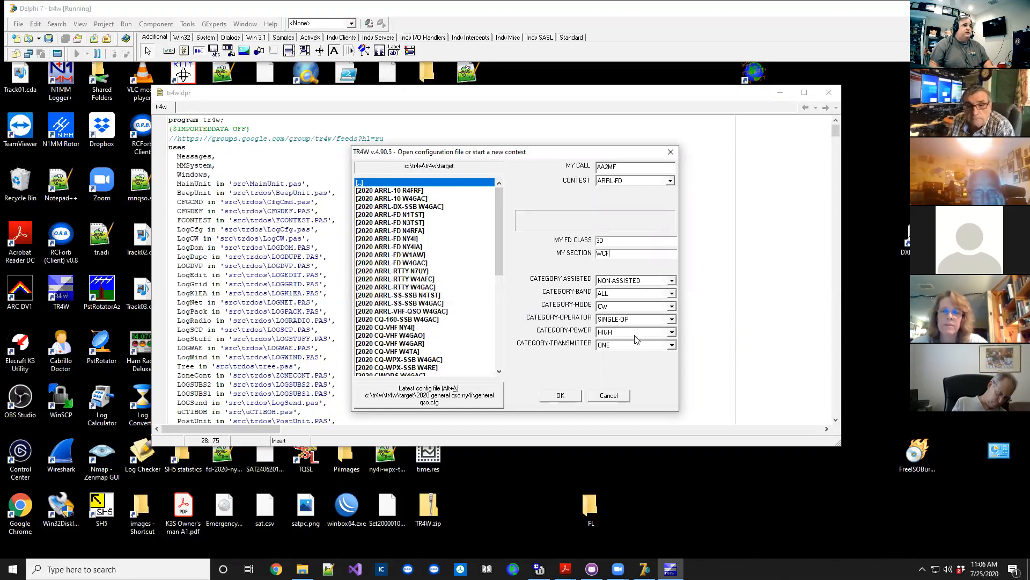
pyautogui.press('Return')
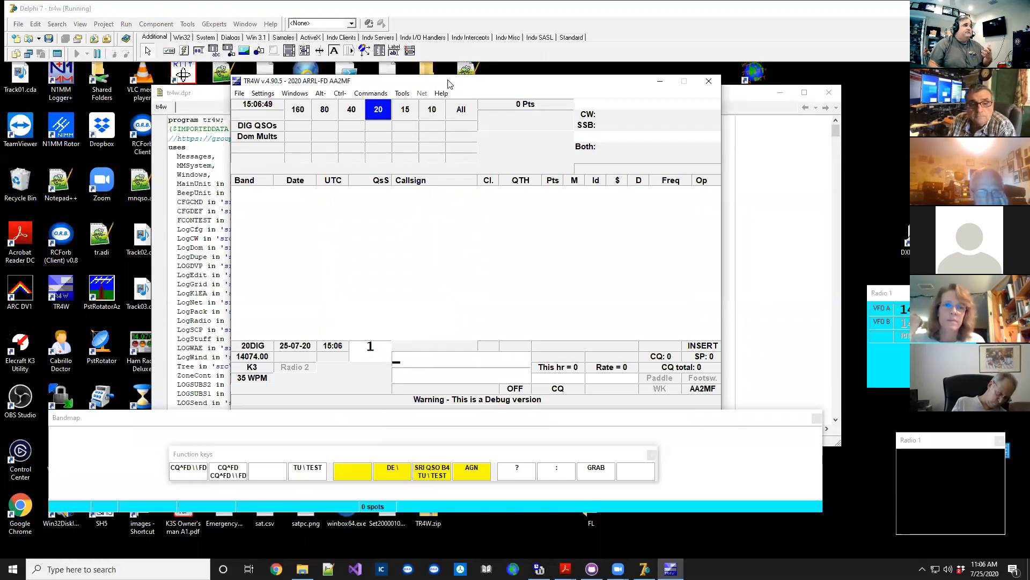
# - Arrange the TR4W and WSJT-X windows side by side
pyautogui.moveTo(449, 85); pyautogui.dragTo(253, 96)
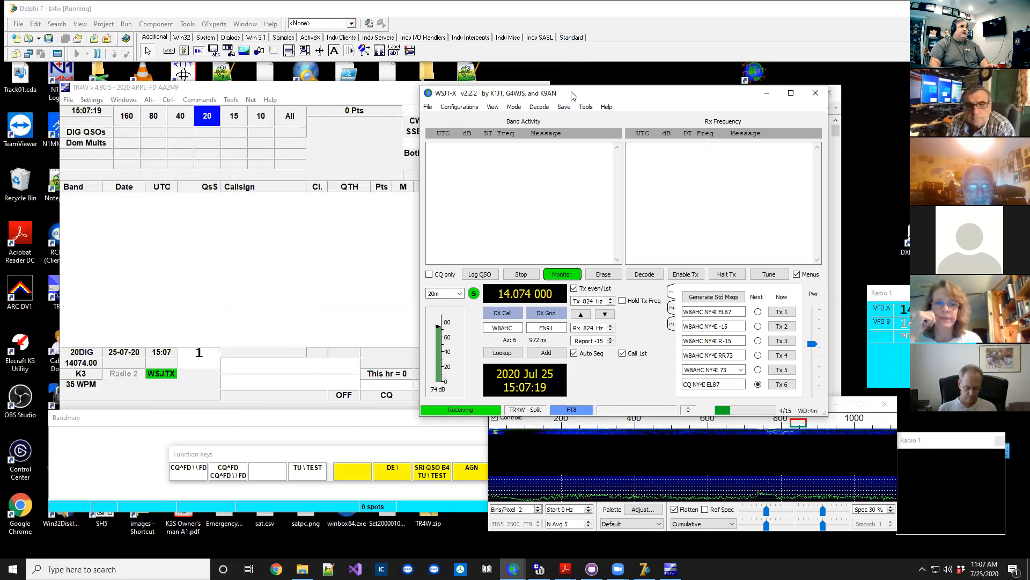
pyautogui.moveTo(573, 96); pyautogui.dragTo(705, 91)
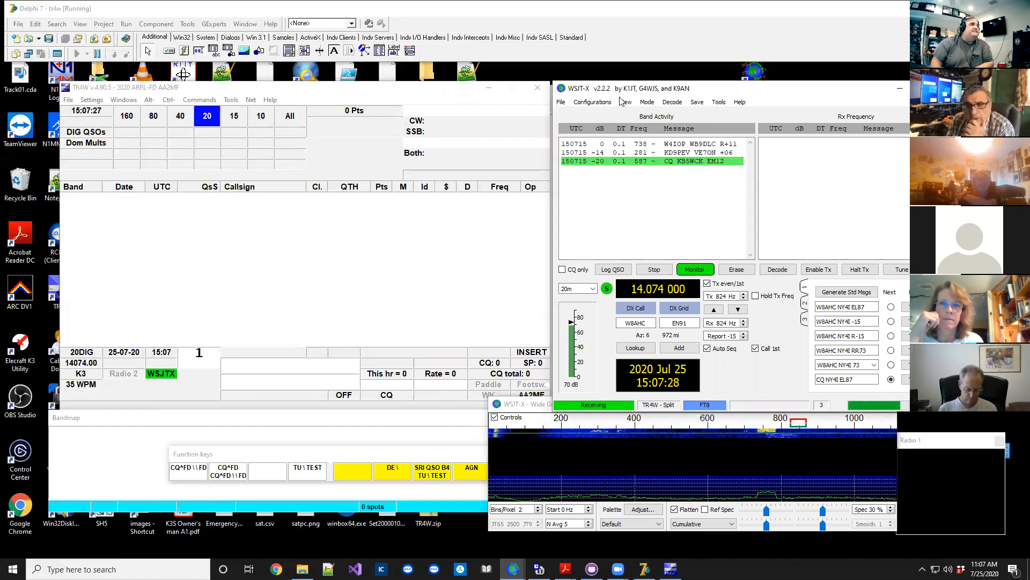
# - Enable the ARRL Field Day special operating activity in WSJT-X with exchange 3D WCF, and close the contest log
pyautogui.click(563, 105)
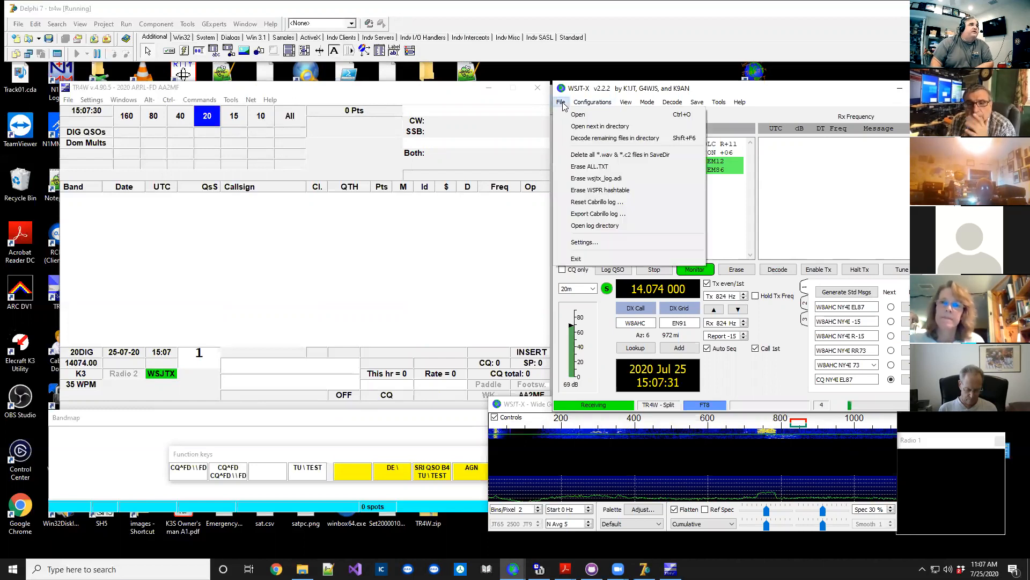
pyautogui.click(600, 241)
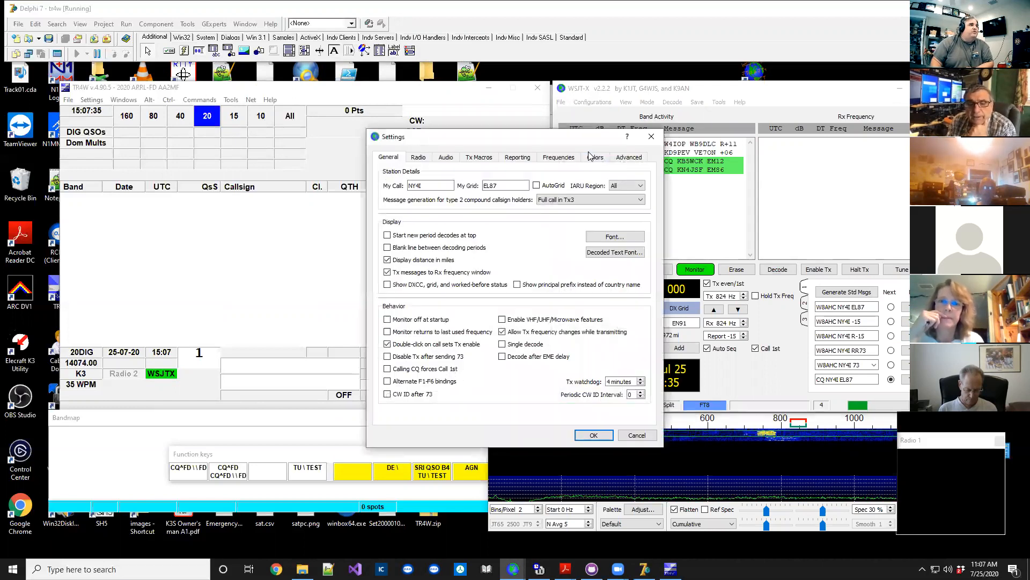
pyautogui.click(627, 157)
pyautogui.click(386, 287)
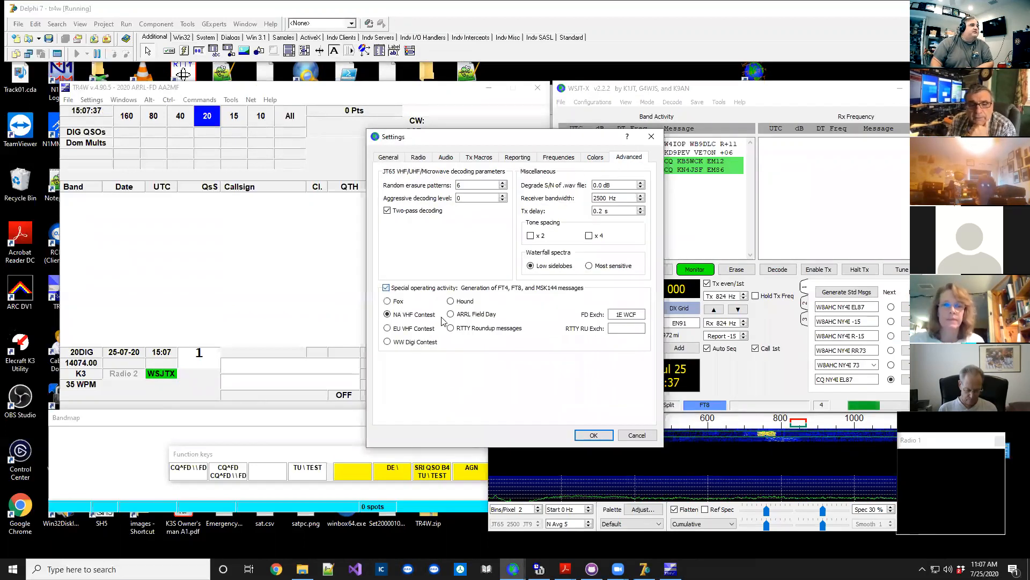
pyautogui.click(451, 314)
pyautogui.moveTo(642, 314); pyautogui.dragTo(606, 316)
pyautogui.write('3')
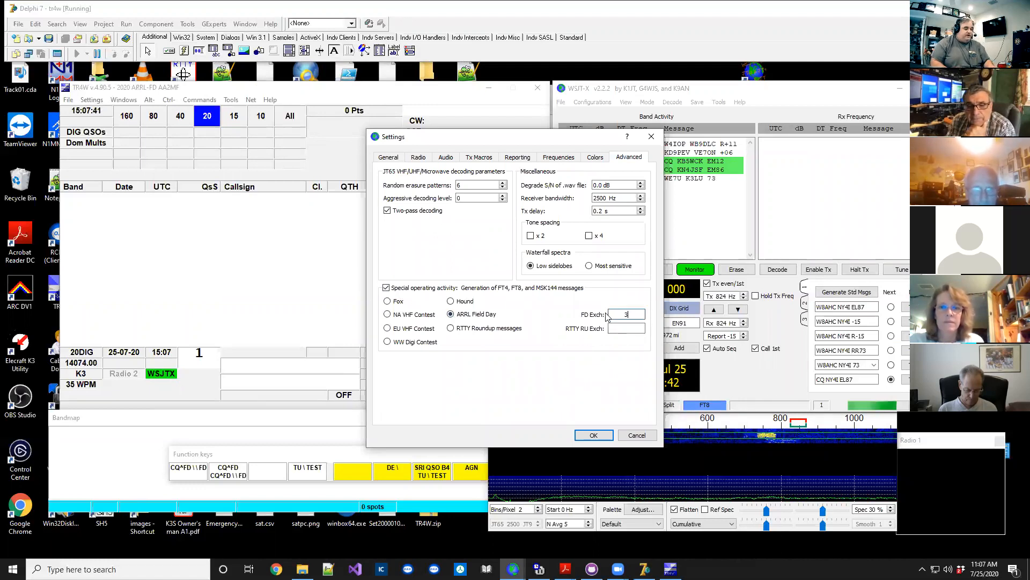
pyautogui.write('D WCF')
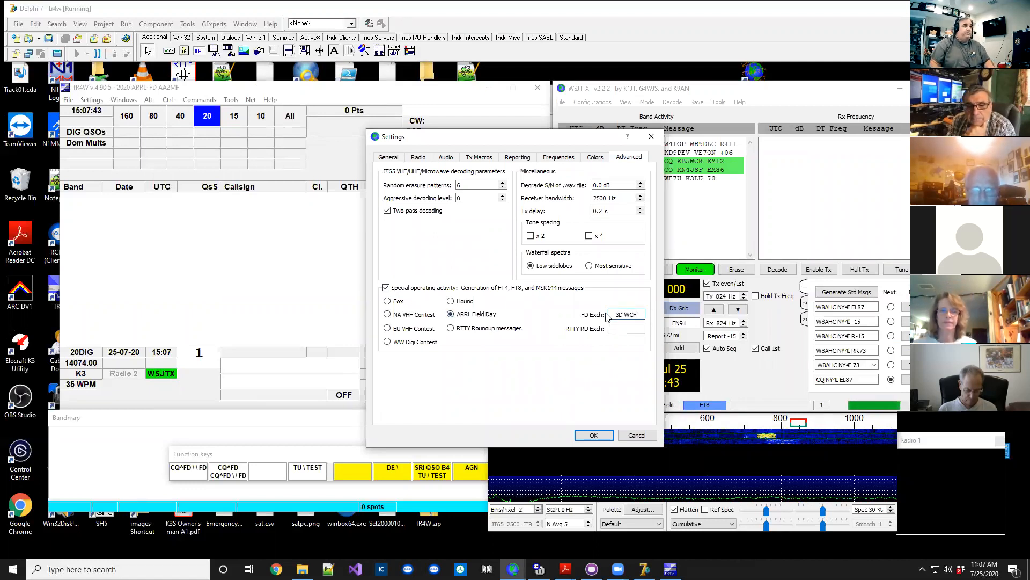
pyautogui.click(592, 434)
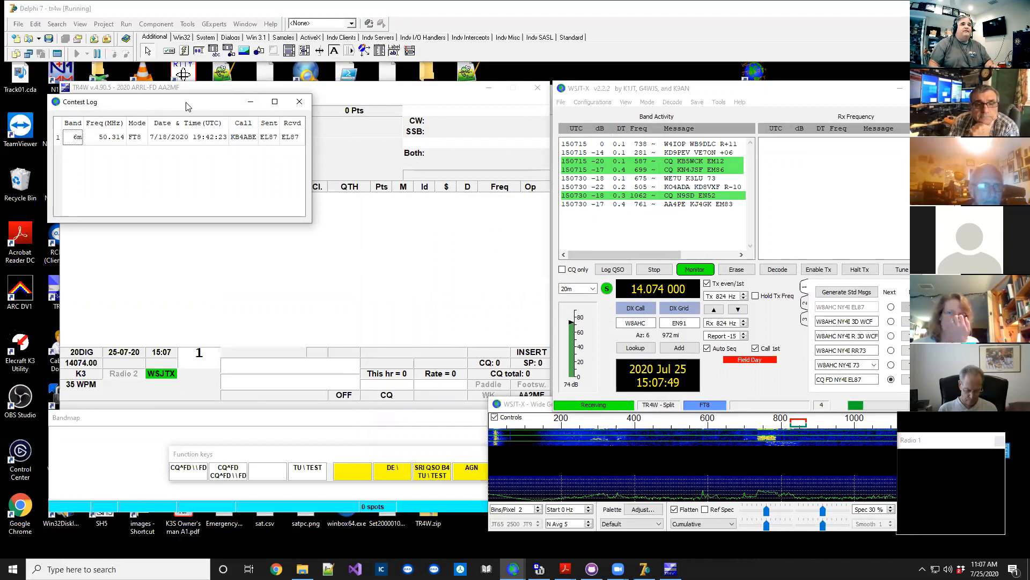
pyautogui.click(300, 101)
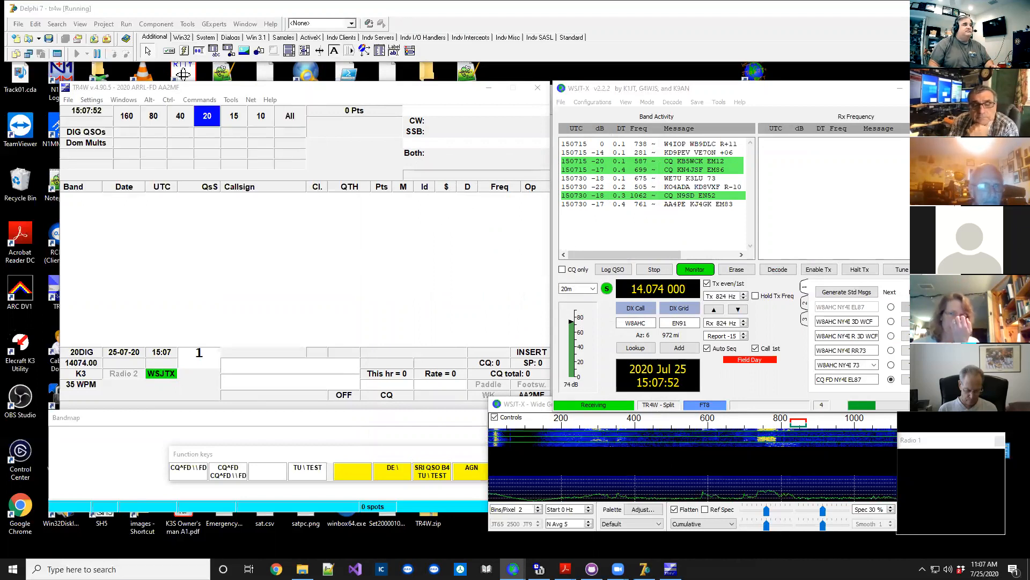
# - Switch to TR4W and log a contact with NY4I using the exchange 1D WCF
pyautogui.click(245, 365)
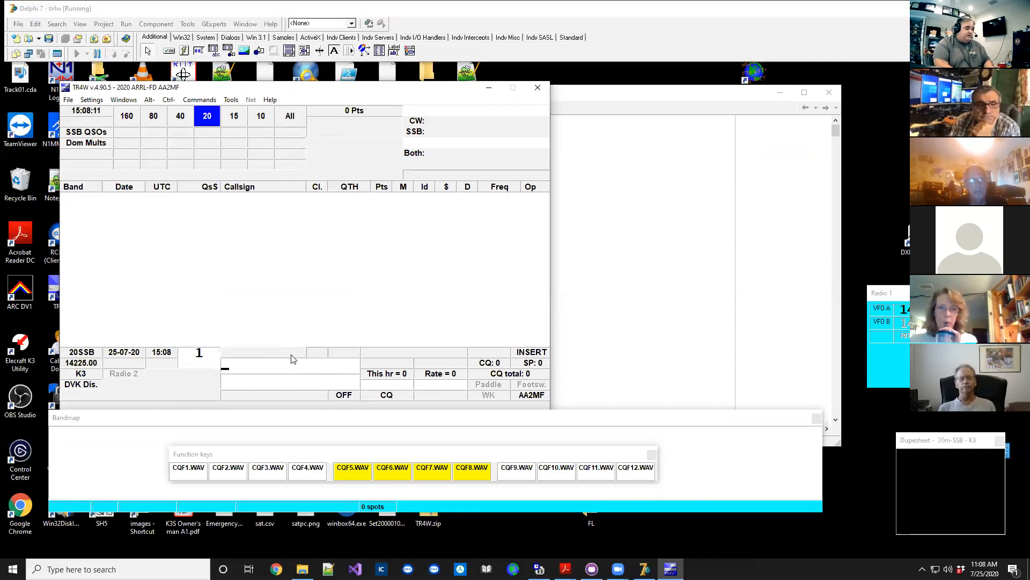
pyautogui.write('NY4I')
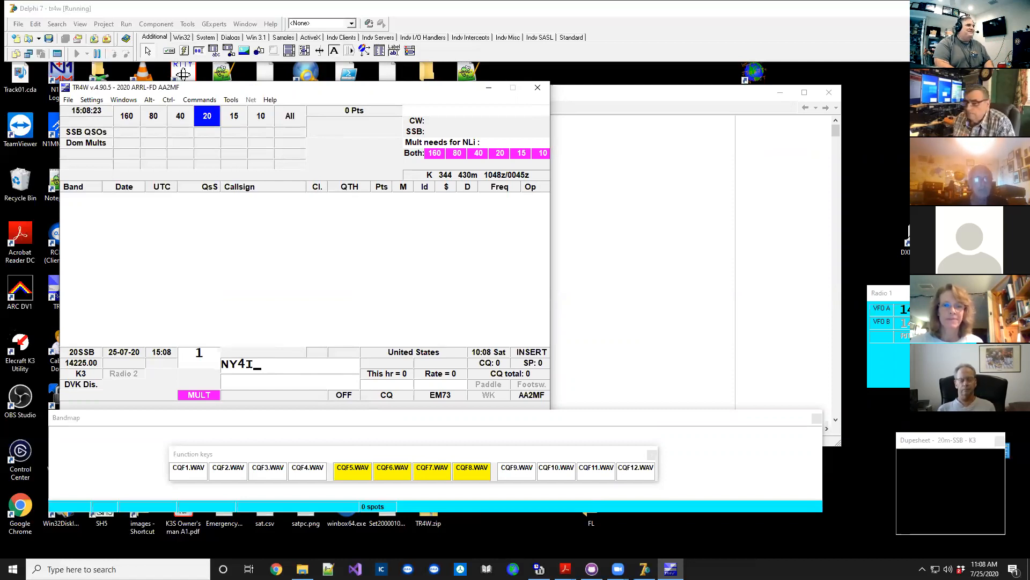
pyautogui.press('space')
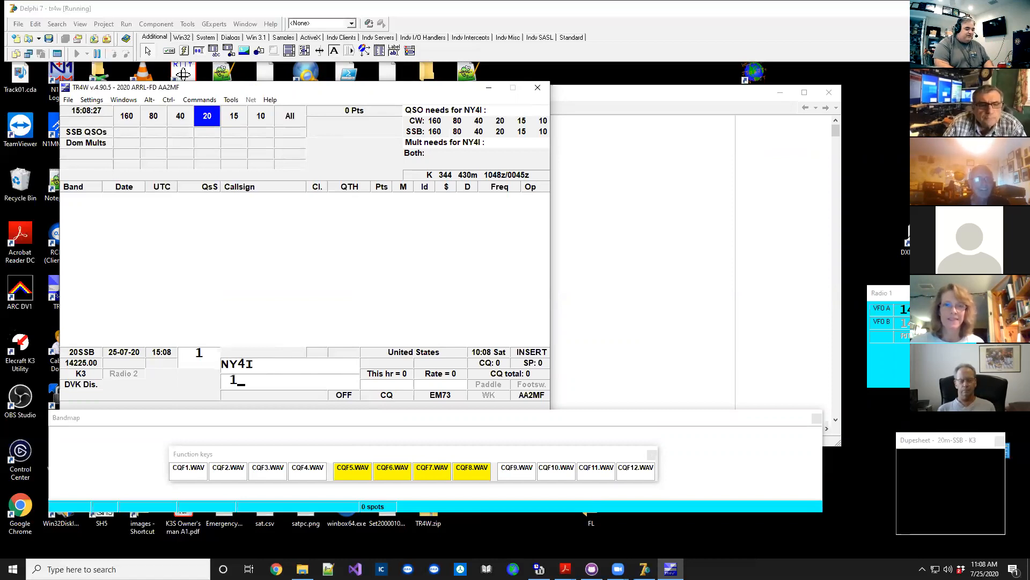
pyautogui.write('1D WCF')
pyautogui.press('Return')
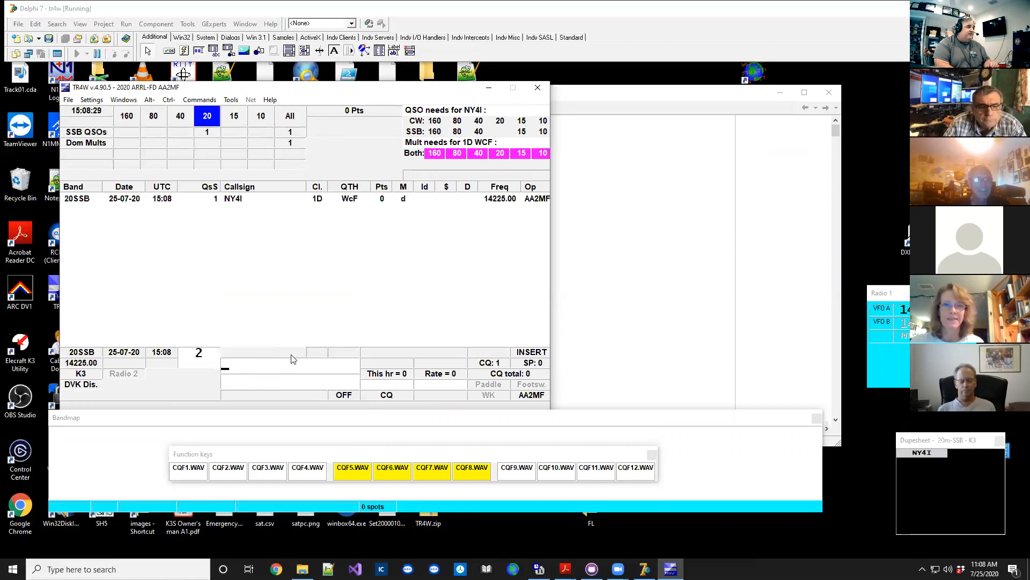
# - Enter W4UB as the second contact and try to log it with the exchange 1o WCF
pyautogui.write('W4')
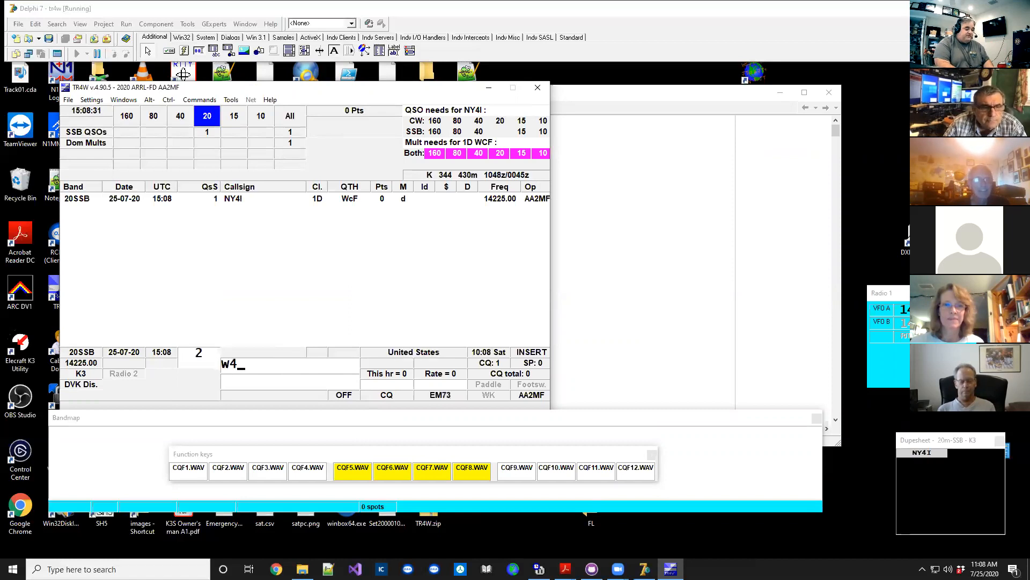
pyautogui.write('UB')
pyautogui.press('space')
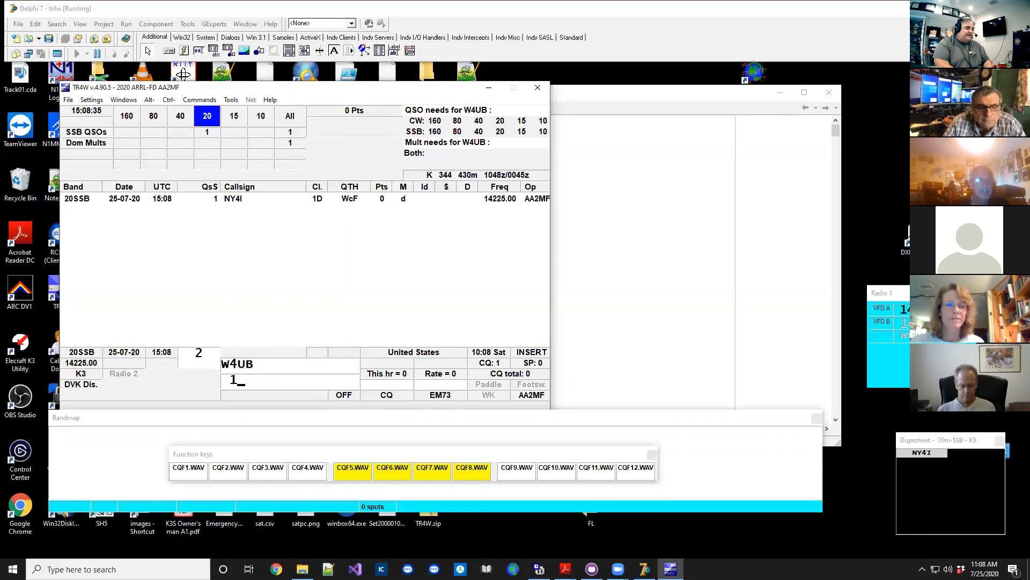
pyautogui.write('1o')
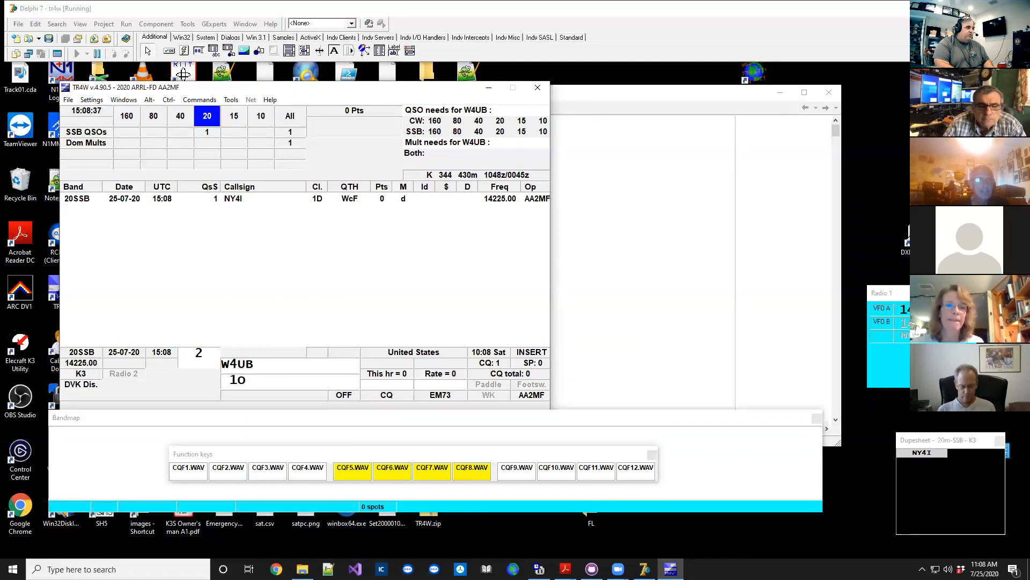
pyautogui.write(' WCF')
pyautogui.press('Return')
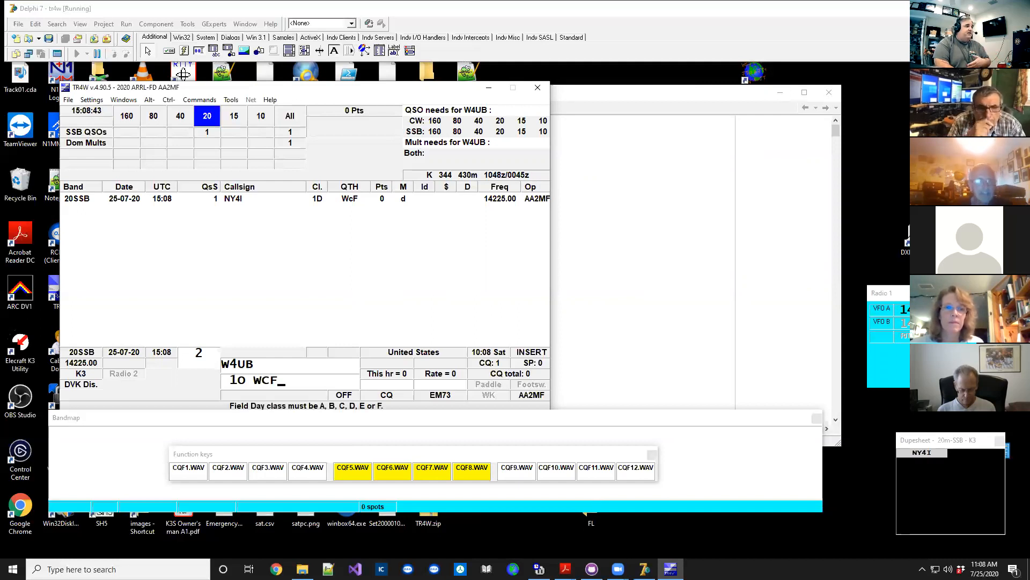
# - Replace the W4UB exchange with 1D WCFL and try to log the contact
pyautogui.press('BackSpace')
pyautogui.press('BackSpace')
pyautogui.press('BackSpace')
pyautogui.press('BackSpace')
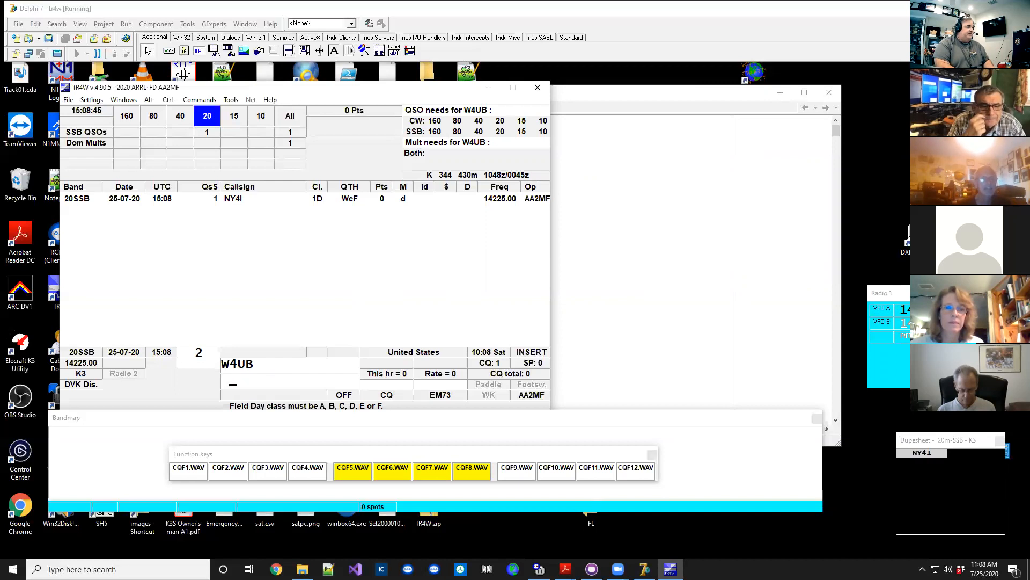
pyautogui.write('1E')
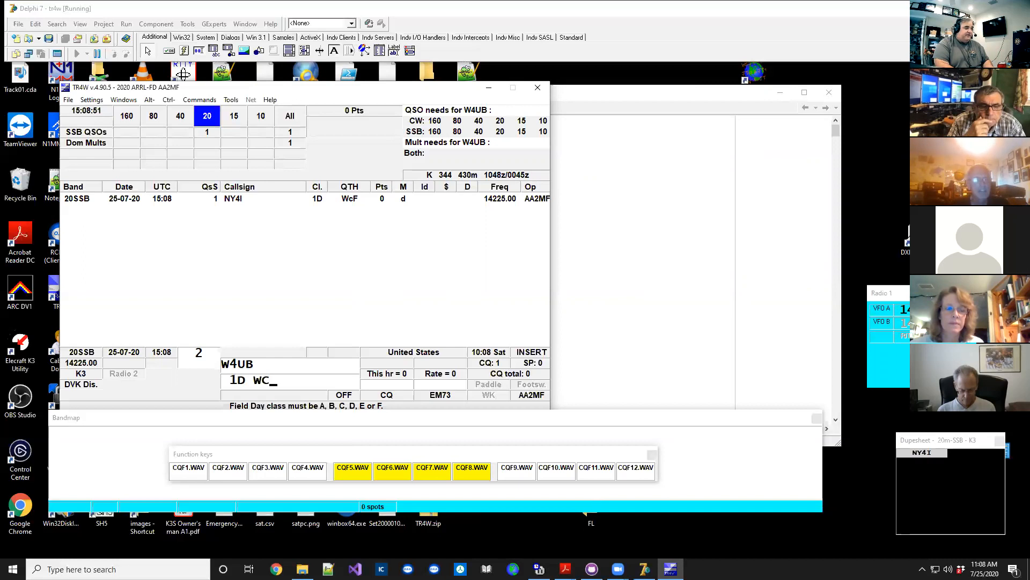
pyautogui.write('CFL')
pyautogui.press('Return')
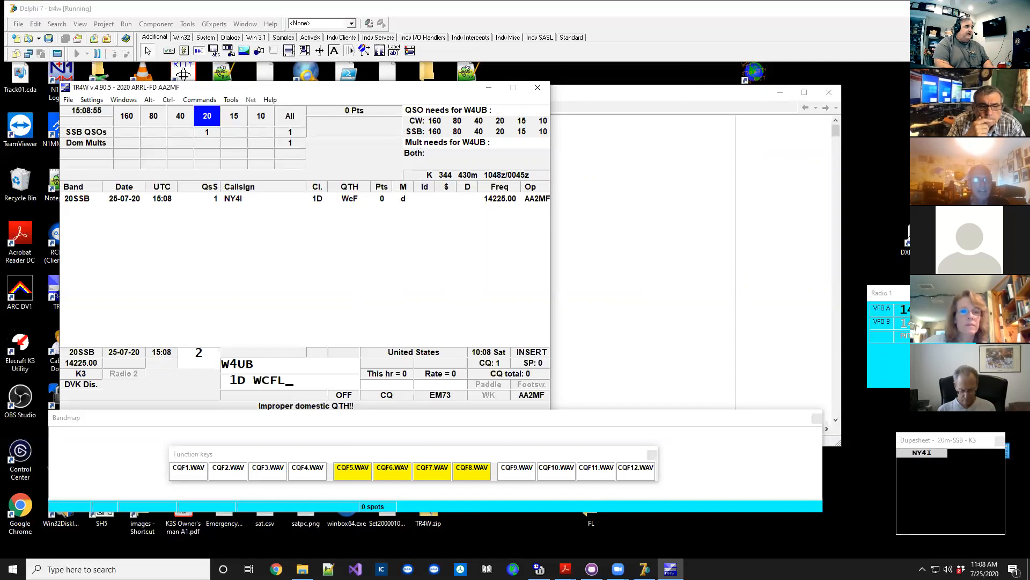
pyautogui.press('BackSpace')
pyautogui.press('BackSpace')
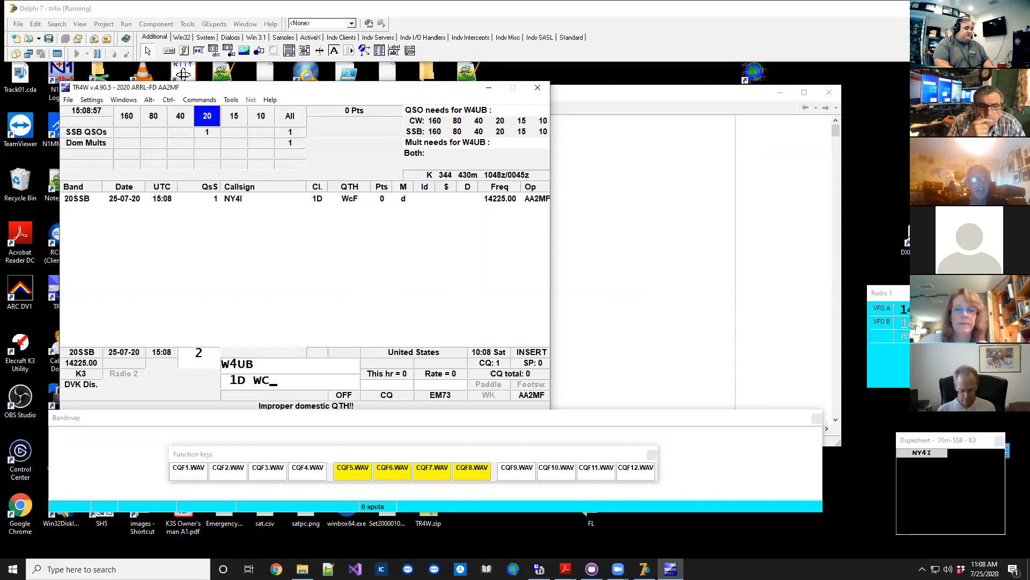
pyautogui.write('F')
pyautogui.press('Return')
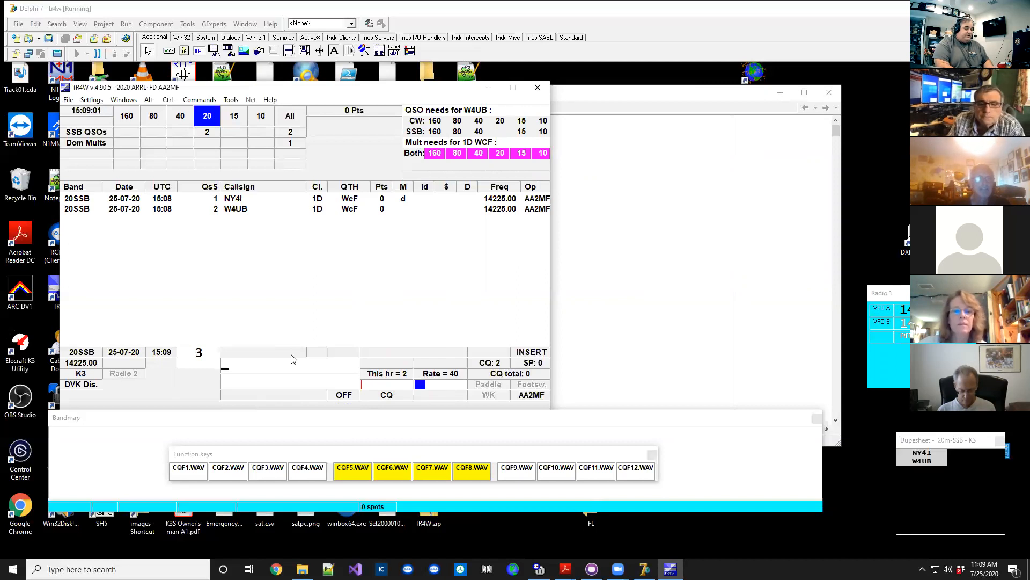
pyautogui.write('N4KI')
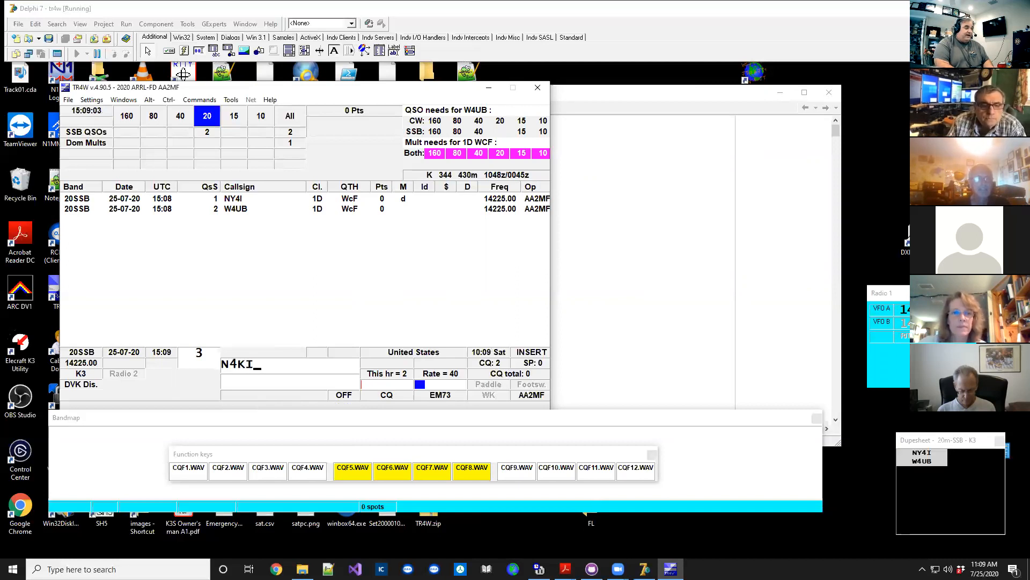
pyautogui.write('N')
pyautogui.press('Return')
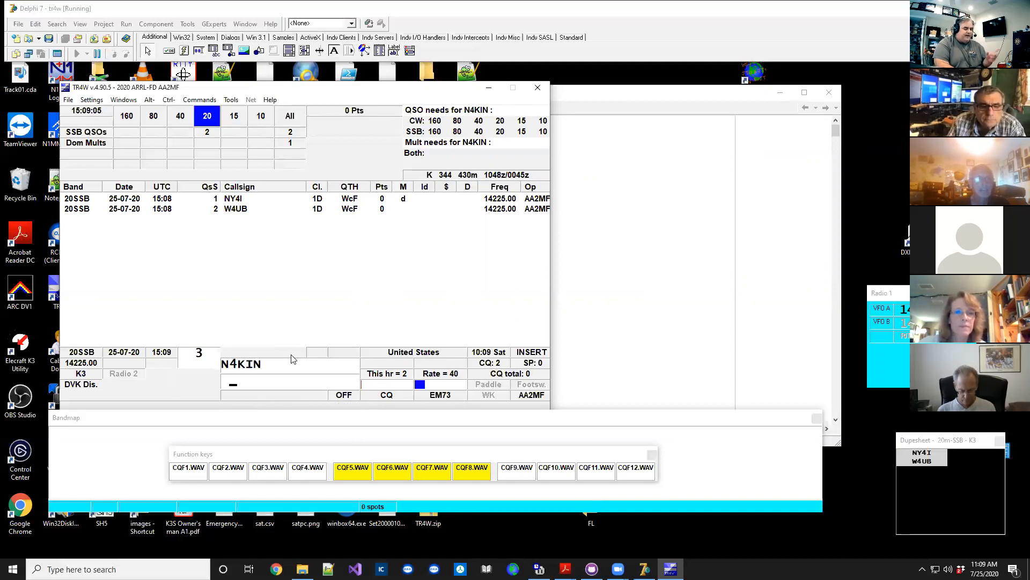
pyautogui.write('WCF 1')
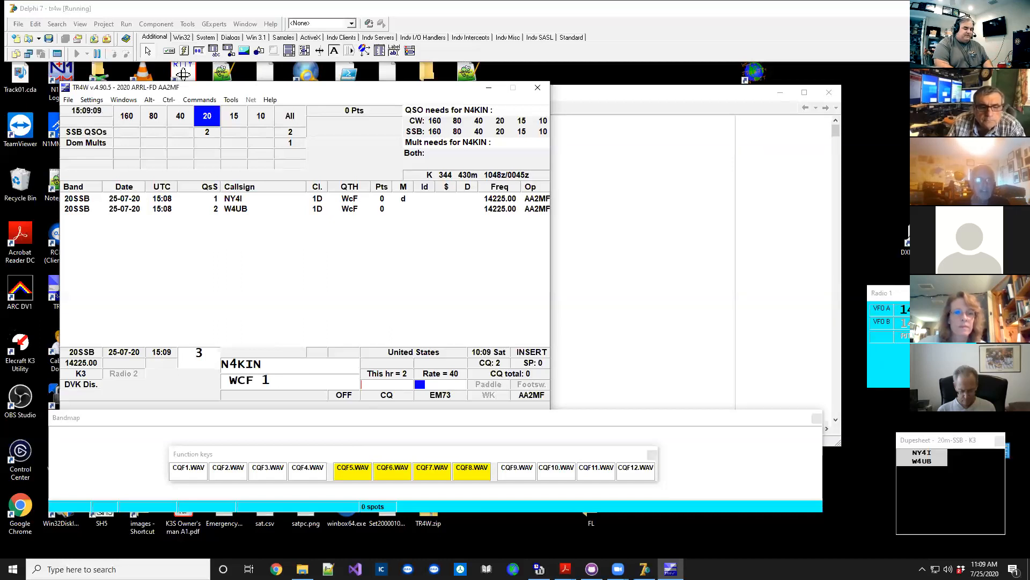
pyautogui.write('D')
pyautogui.press('Return')
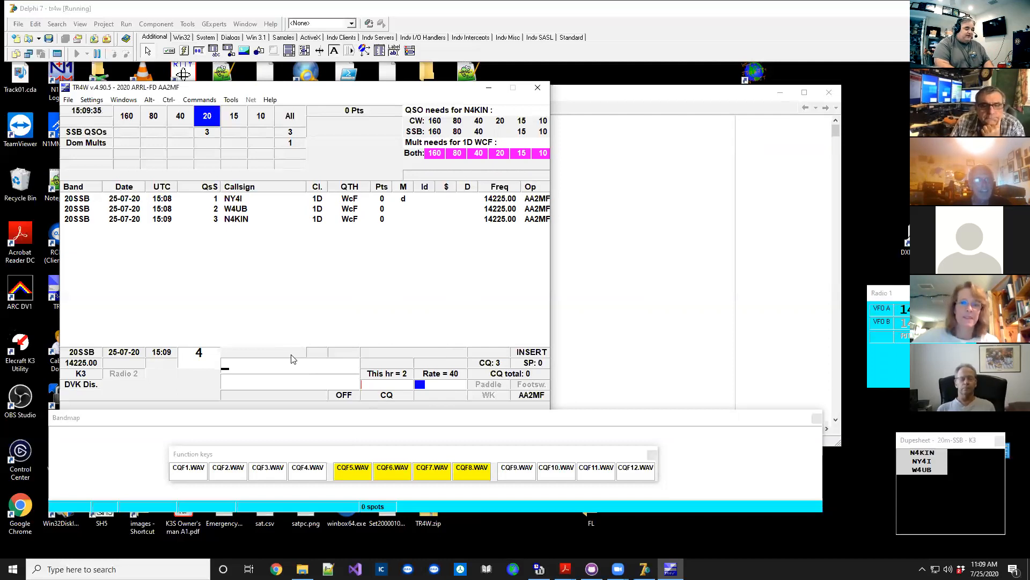
# - Log a contact with NY4A using the exchange 1D NC, trying to correct the callsign by adding NY4Q to the exchange
pyautogui.write('NY4A')
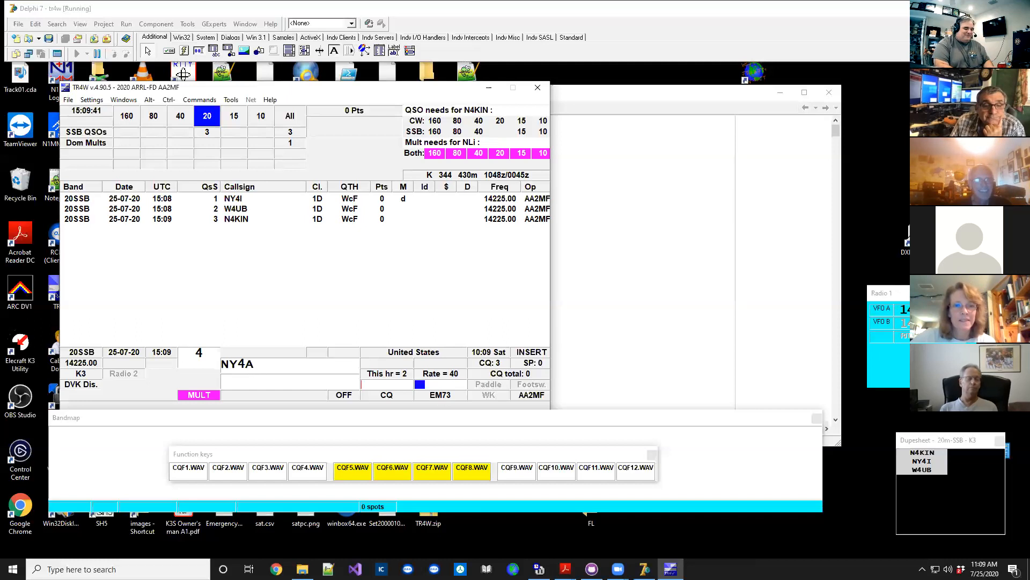
pyautogui.press('Return')
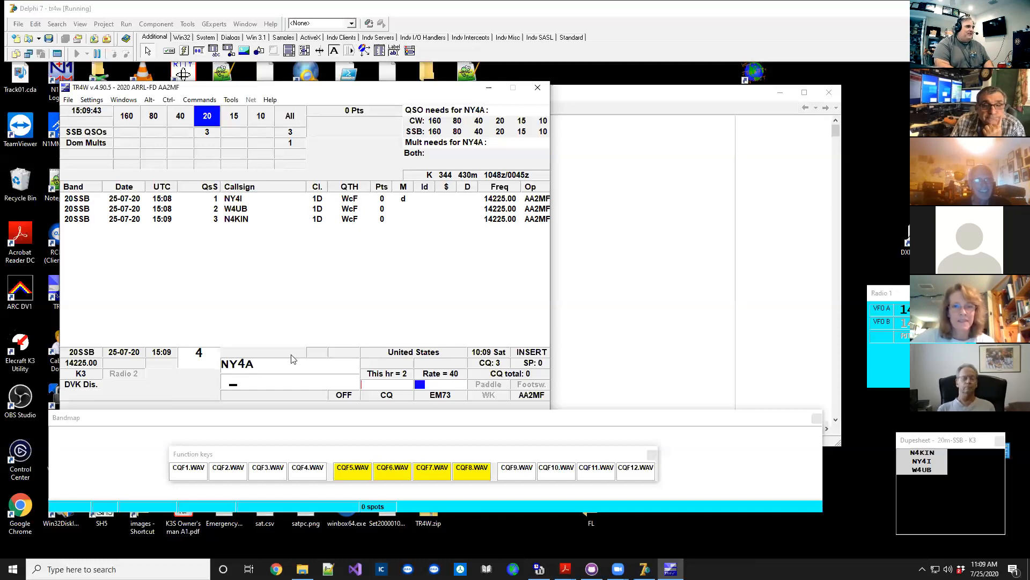
pyautogui.write('1D ')
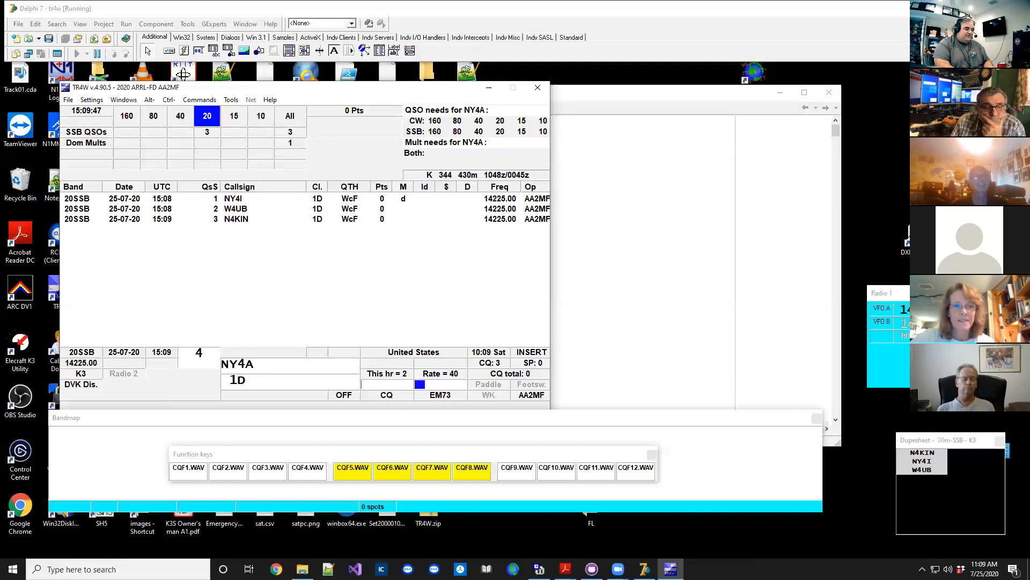
pyautogui.write('NC NY4Q')
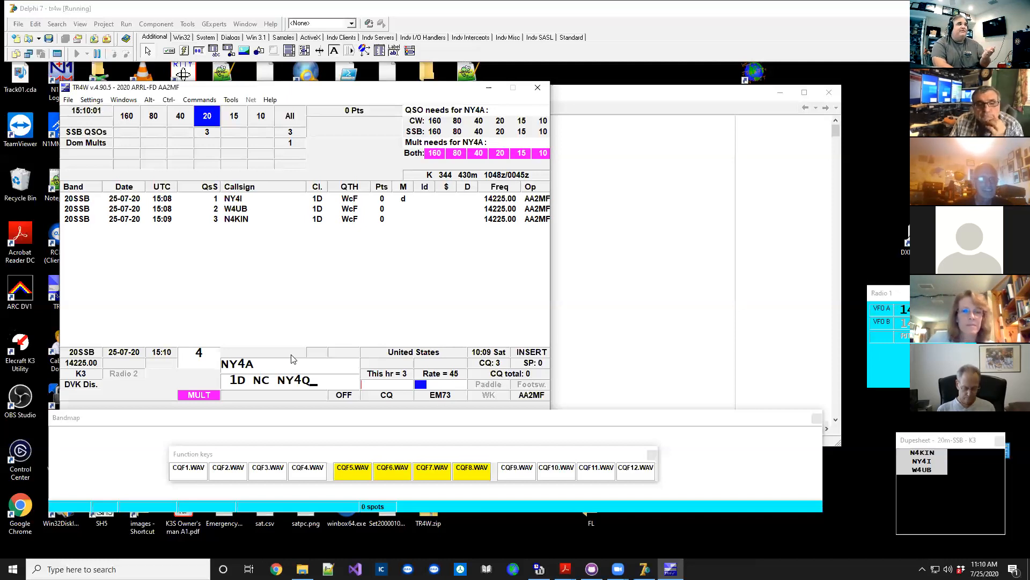
pyautogui.press('Return')
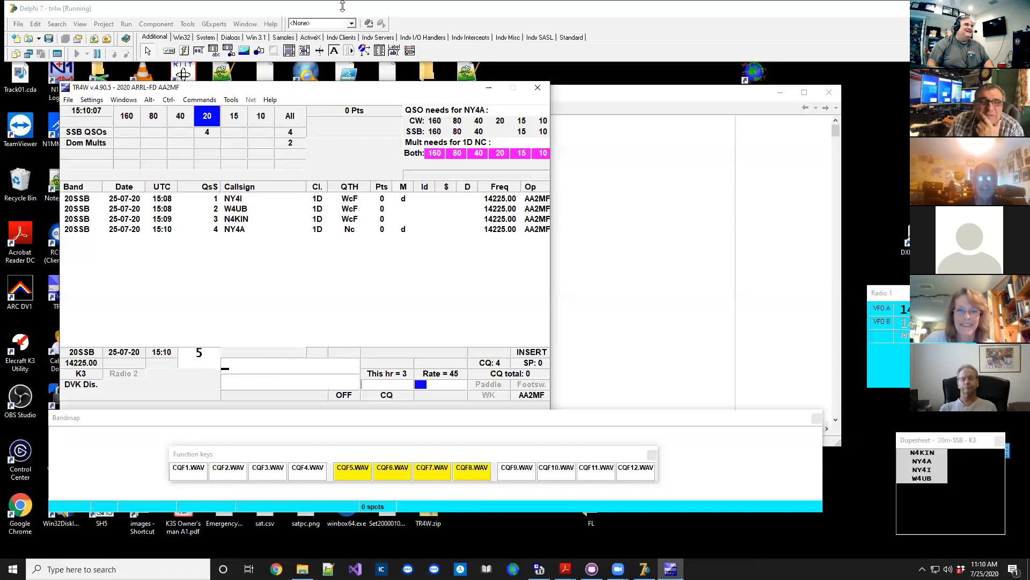
# - Set CALLSIGN UPDATE ENABLE to TRUE in the configuration commands, save all changes and close the configuration
pyautogui.click(207, 105)
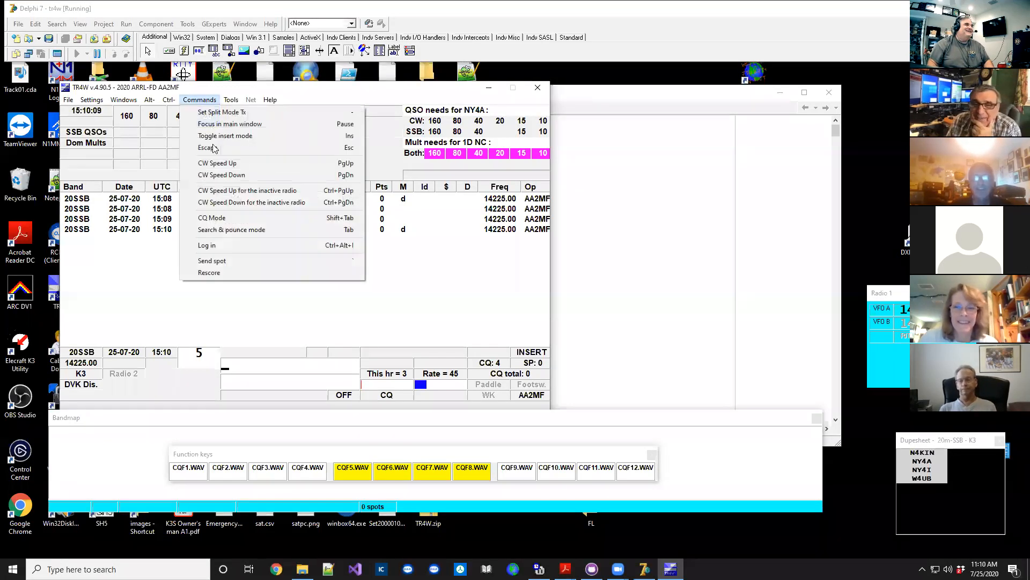
pyautogui.moveTo(169, 100)
pyautogui.click(184, 136)
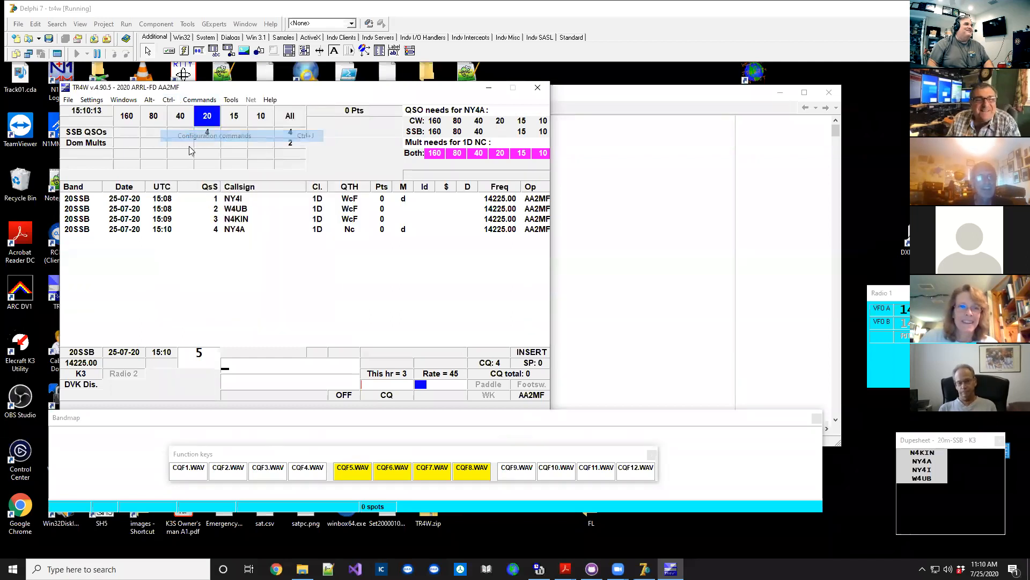
pyautogui.press('c')
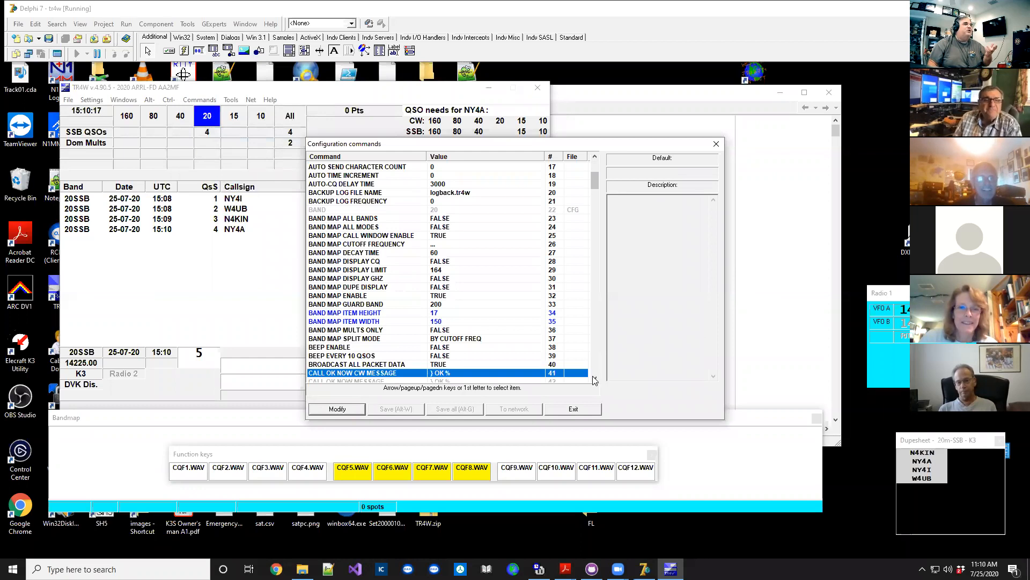
pyautogui.scroll(-4, 596, 375)
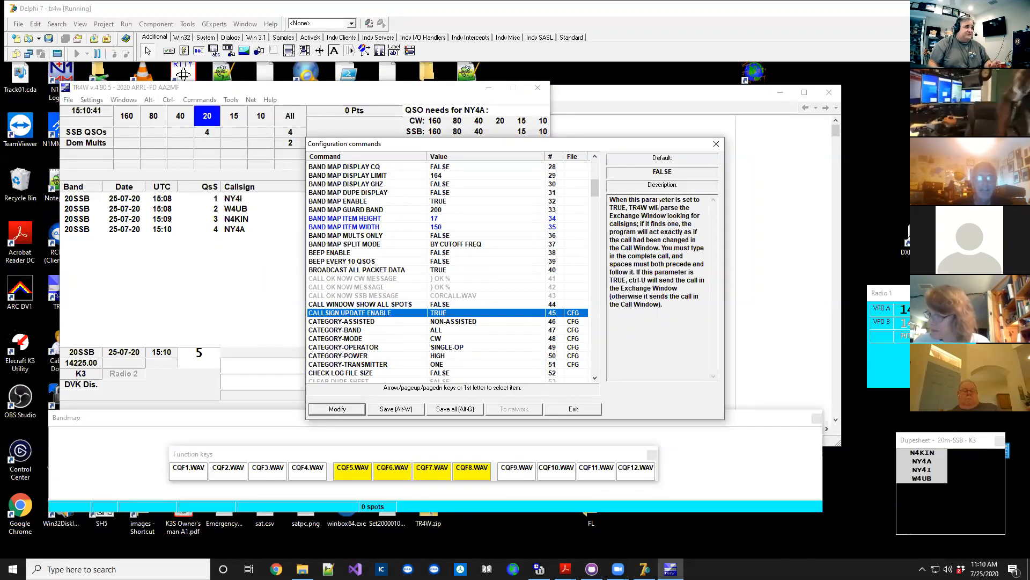
pyautogui.click(444, 411)
pyautogui.click(563, 409)
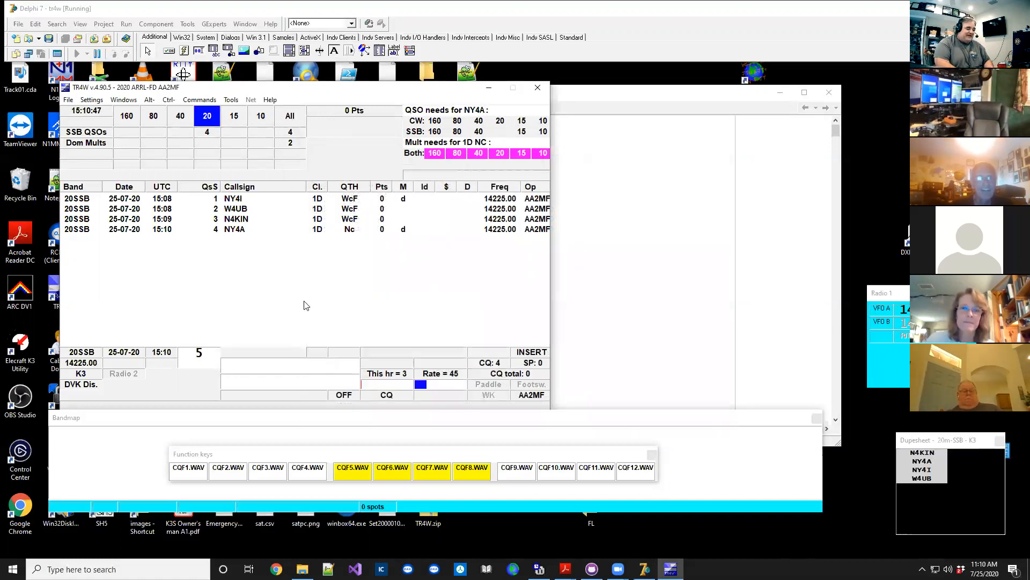
pyautogui.write('NU4B')
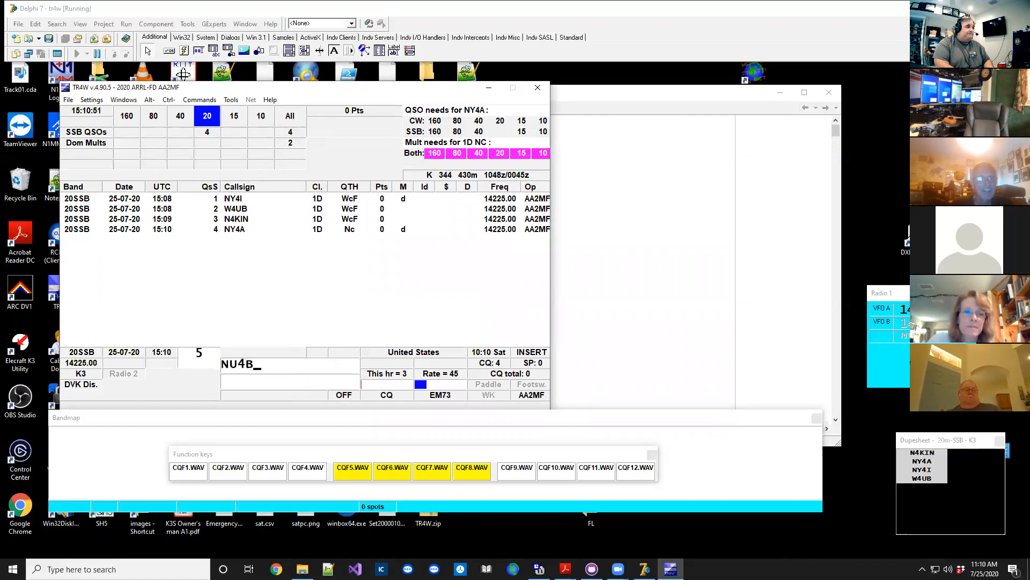
pyautogui.press('Return')
pyautogui.write('1D')
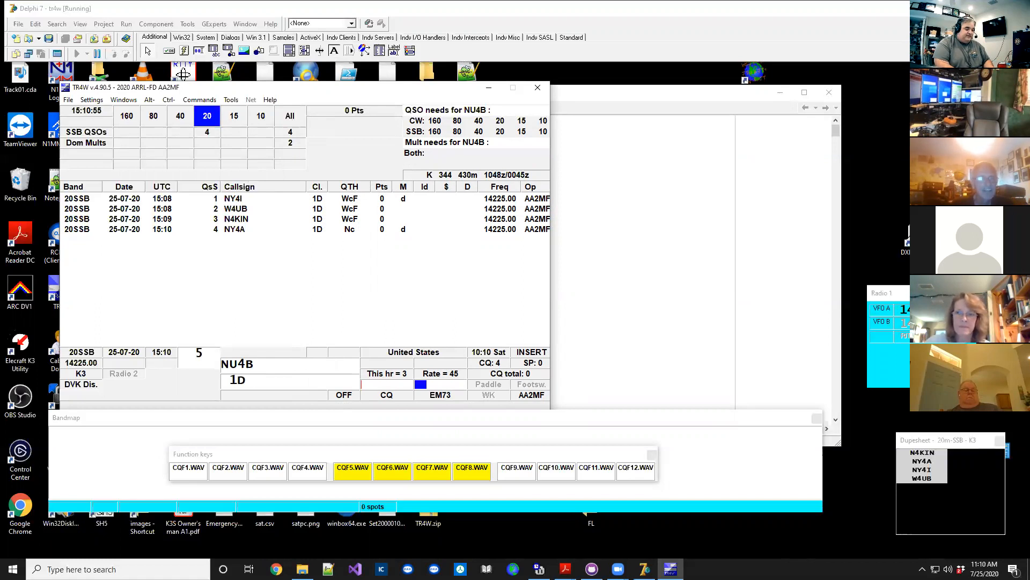
pyautogui.write(' EPA ')
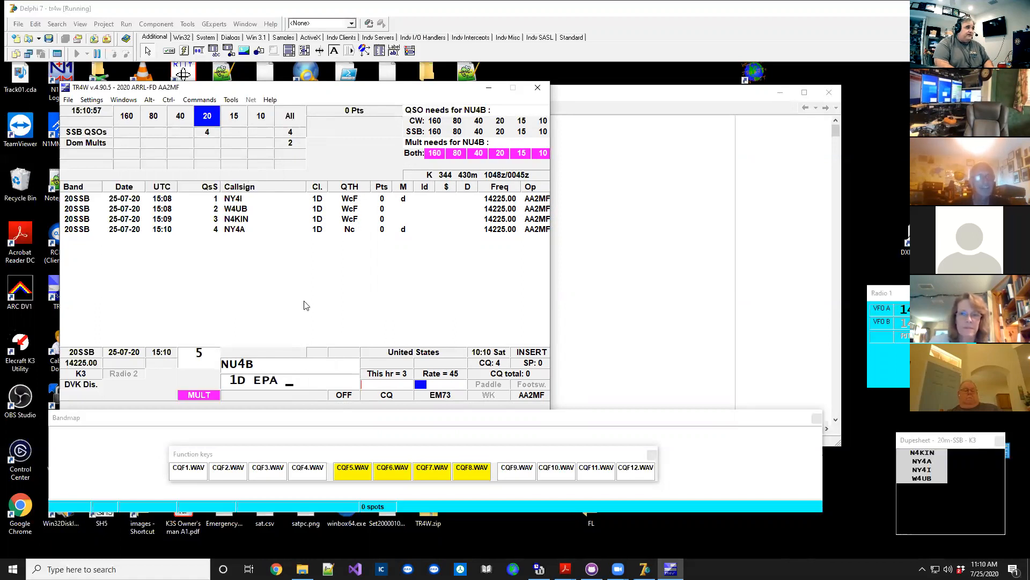
pyautogui.write('NU')
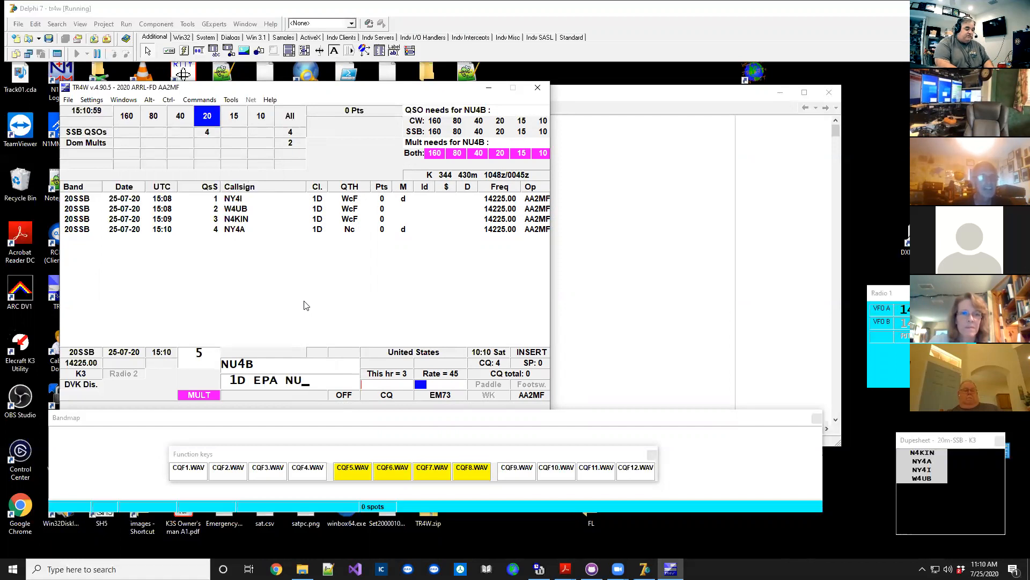
pyautogui.write('3B')
pyautogui.press('Return')
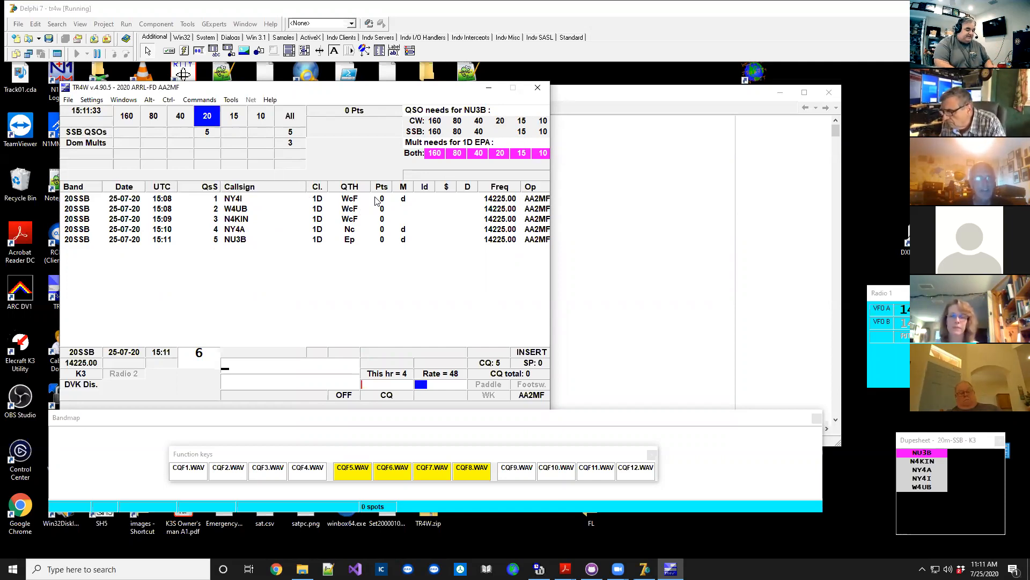
# - Switch the operating mode to CW and send the CQ FD message
pyautogui.hotkey('alt', 'm')
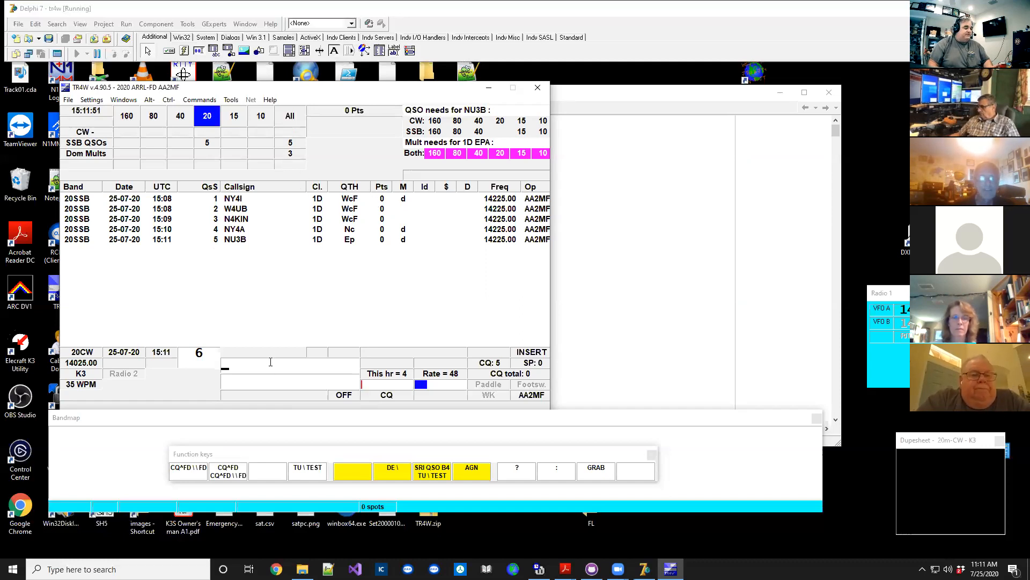
pyautogui.press('F1')
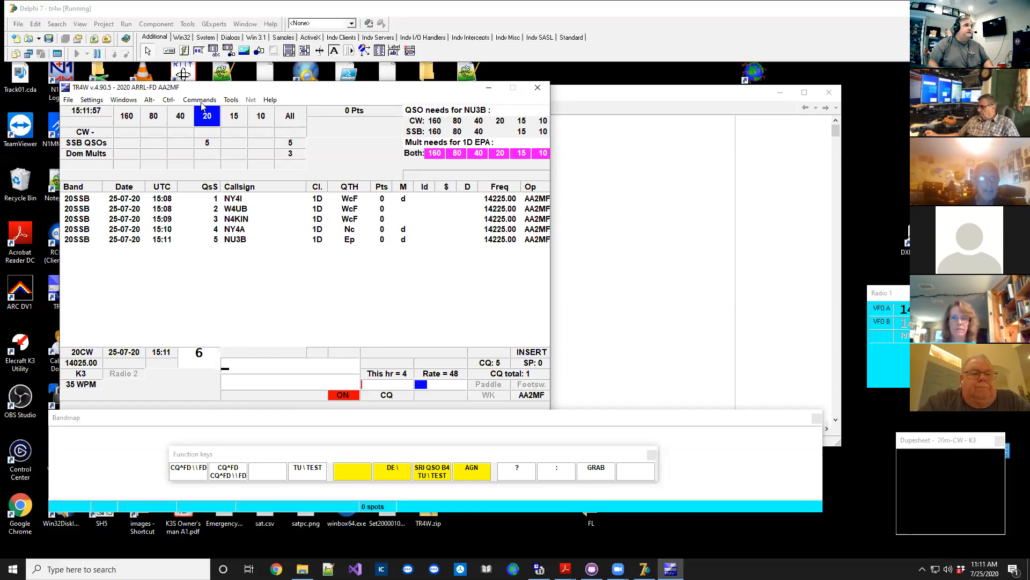
# - Set RADIO ONE CW BY CAT and RADIO ONE CW SPEED SYNC to TRUE, save all changes and close the configuration
pyautogui.click(171, 101)
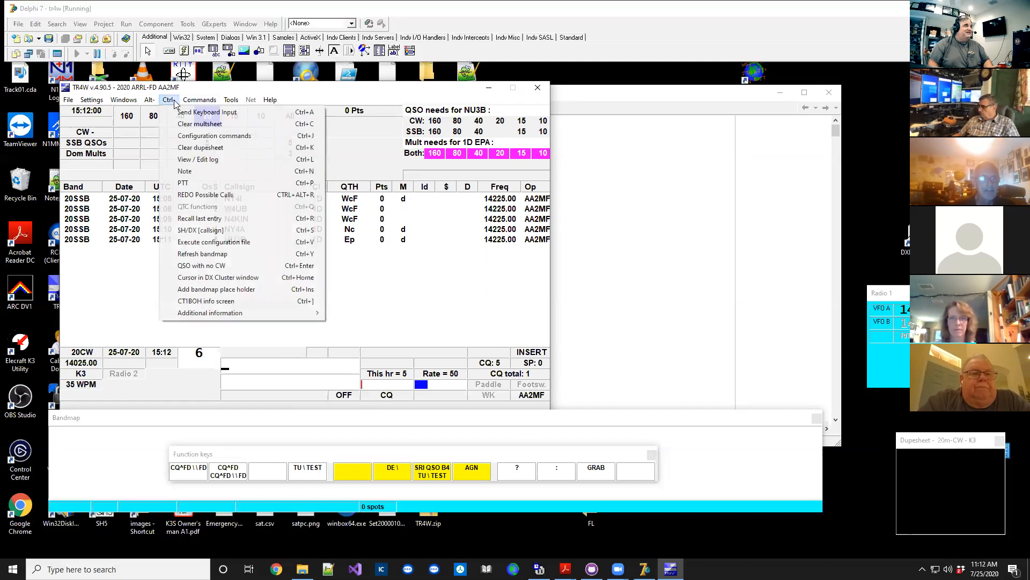
pyautogui.click(212, 136)
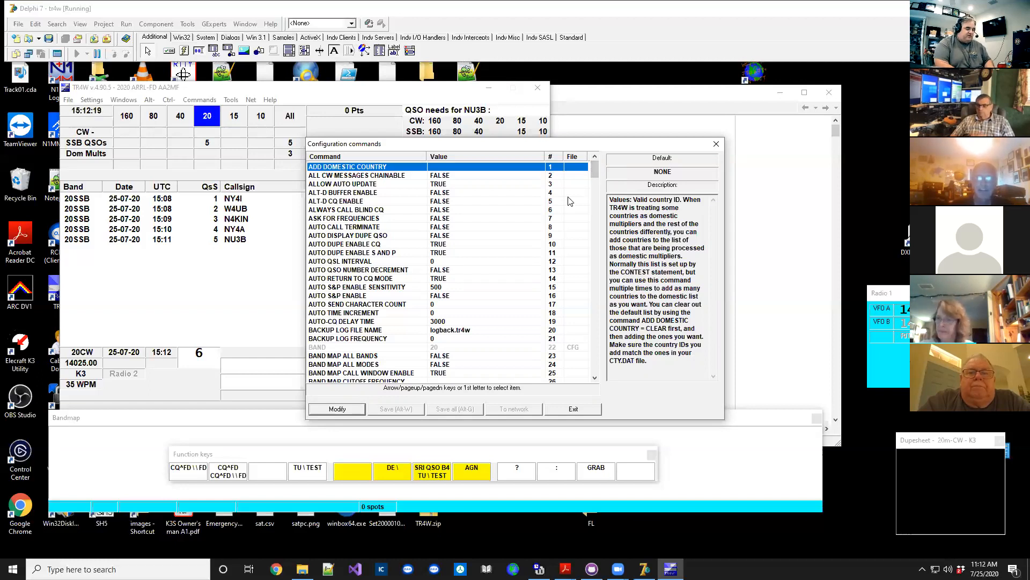
pyautogui.press('r')
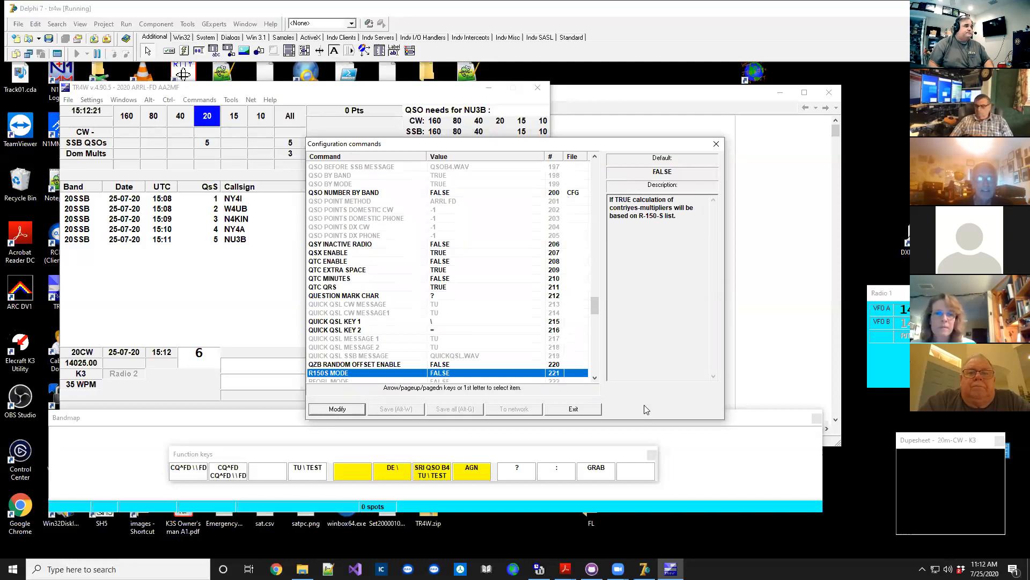
pyautogui.click(595, 377)
pyautogui.scroll(-4, 595, 377)
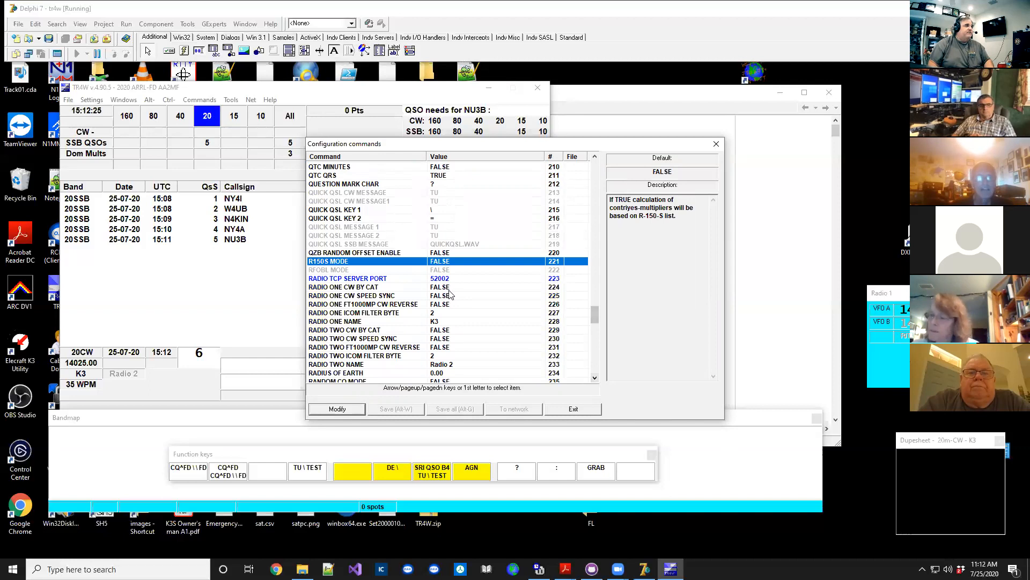
pyautogui.doubleClick(448, 288)
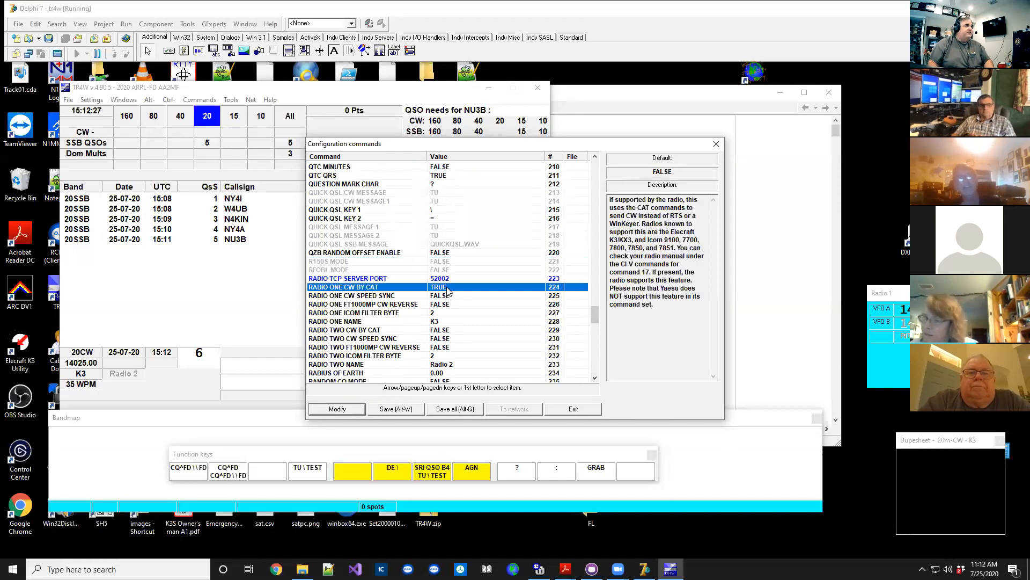
pyautogui.doubleClick(448, 296)
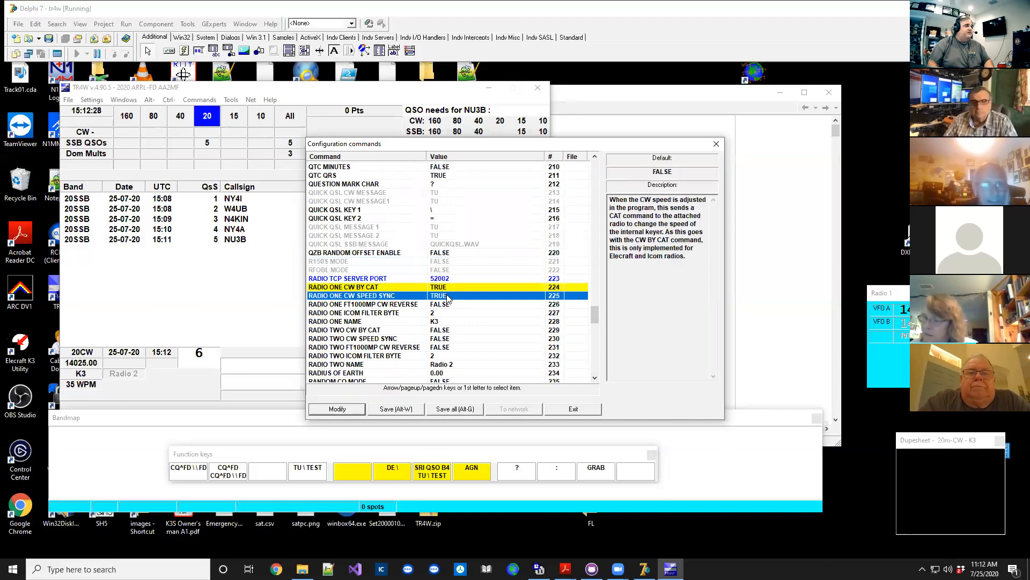
pyautogui.click(470, 411)
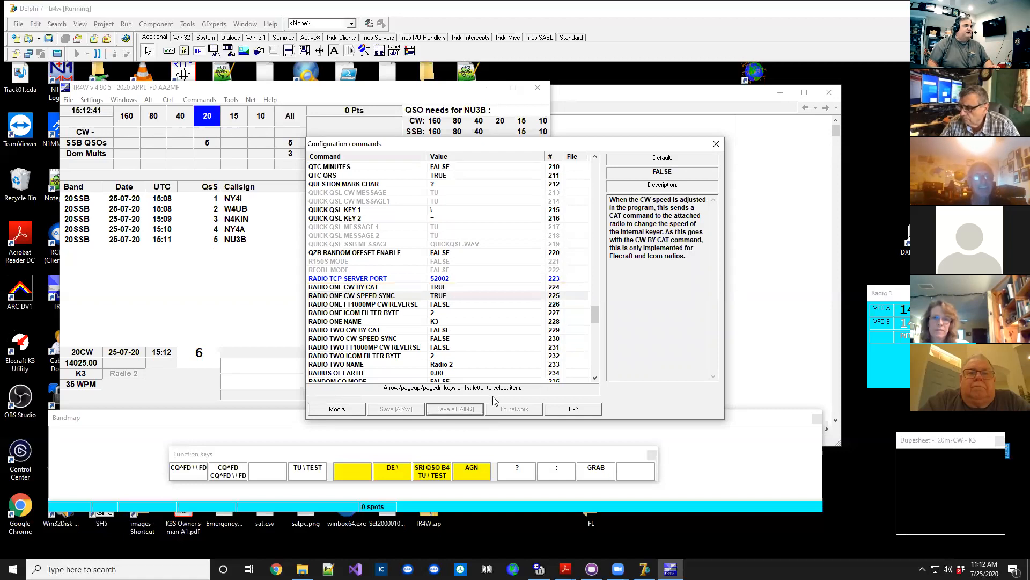
pyautogui.click(573, 409)
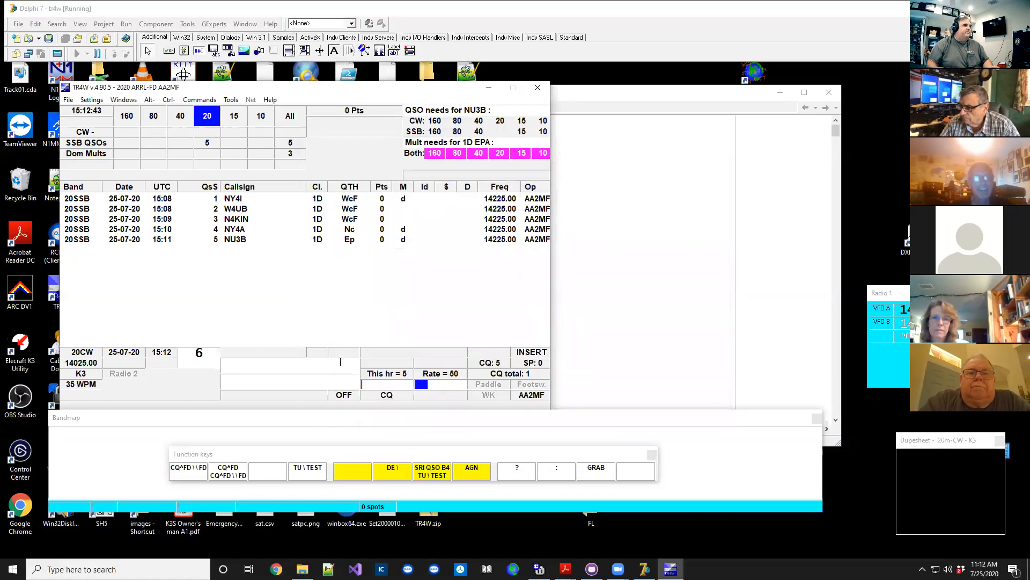
# - Send the CQ FD message again and adjust the CW speed to 23 WPM
pyautogui.press('F1')
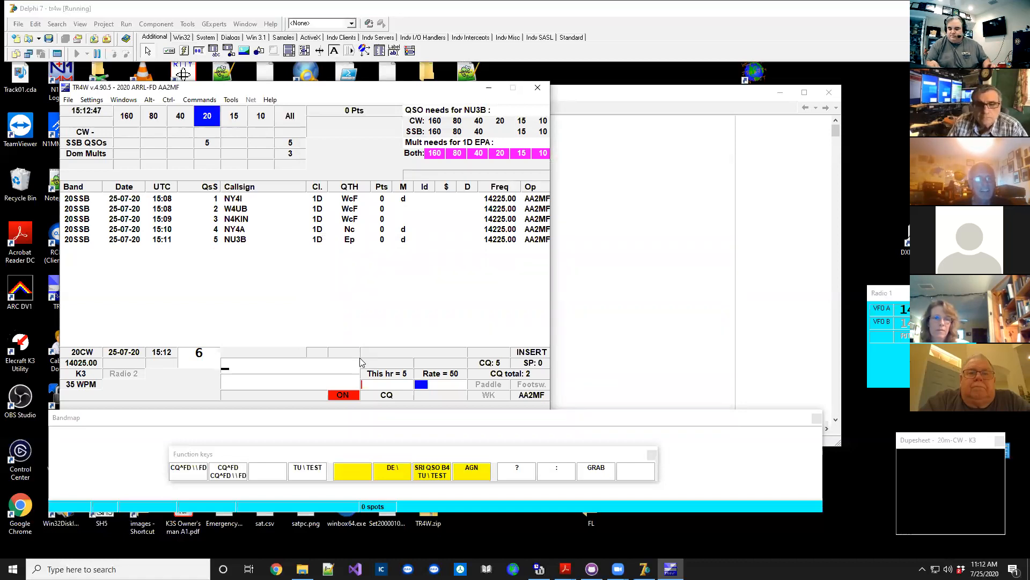
pyautogui.press('pagedown')
pyautogui.press('pagedown')
pyautogui.press('pagedown')
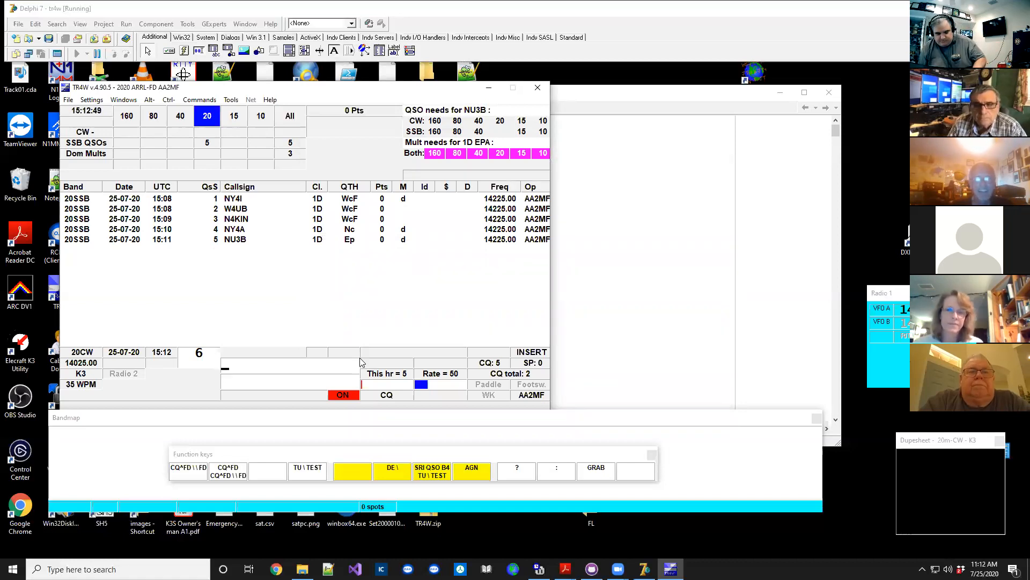
pyautogui.press('pageup')
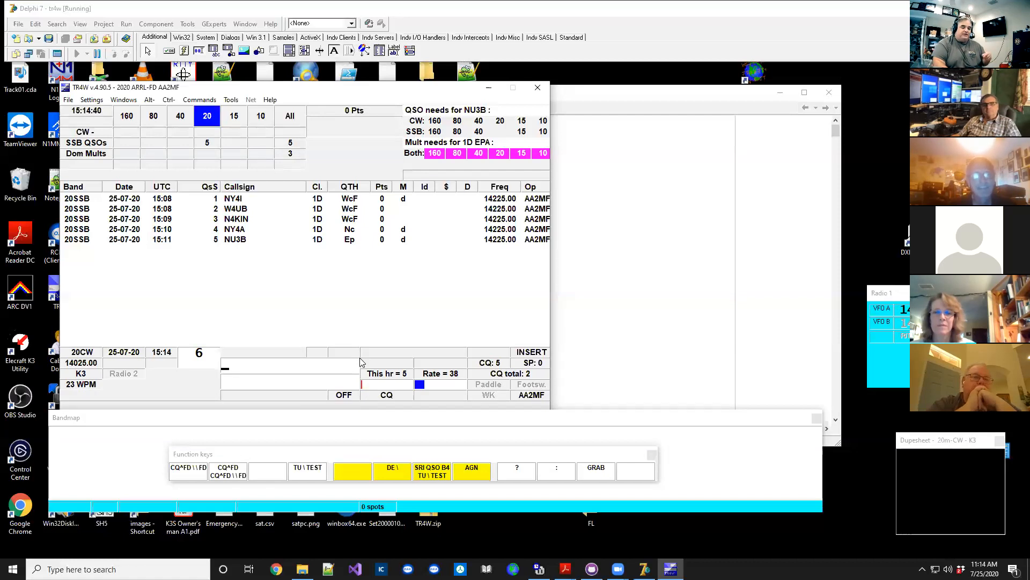
# - Lower the CW speed to 17 WPM and raise it back to 23 WPM
pyautogui.press('pagedown')
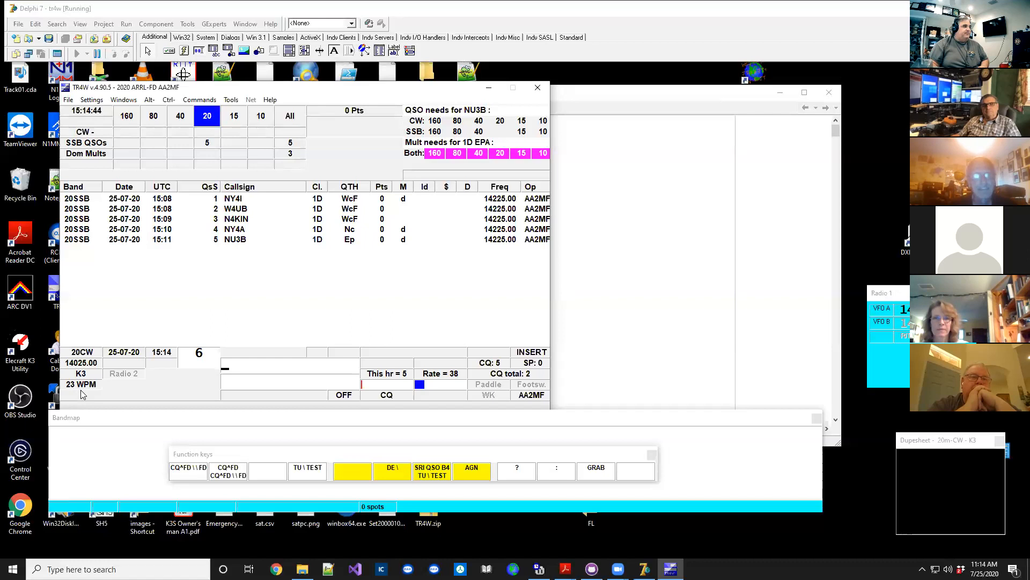
pyautogui.press('pagedown')
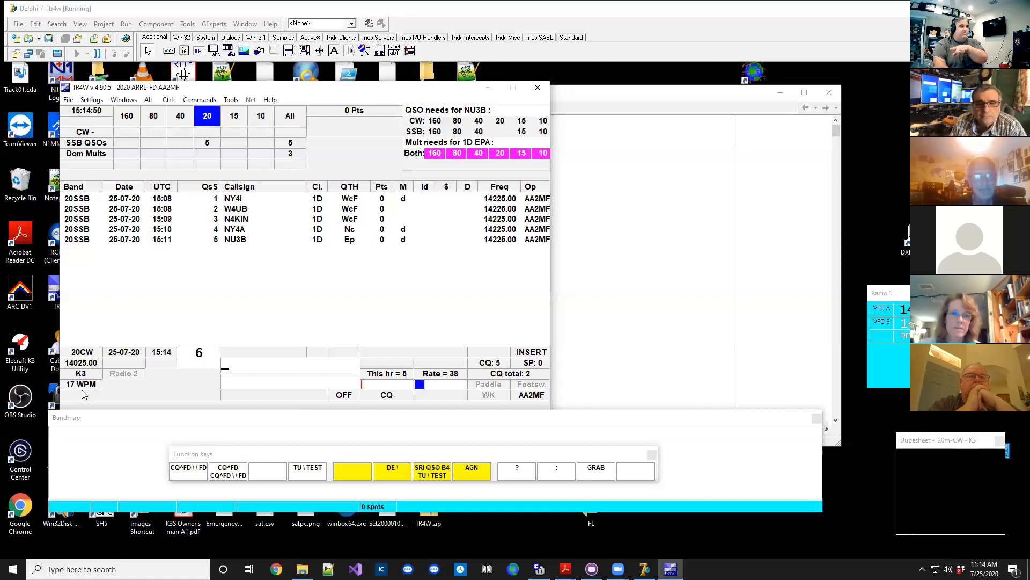
pyautogui.press('pageup')
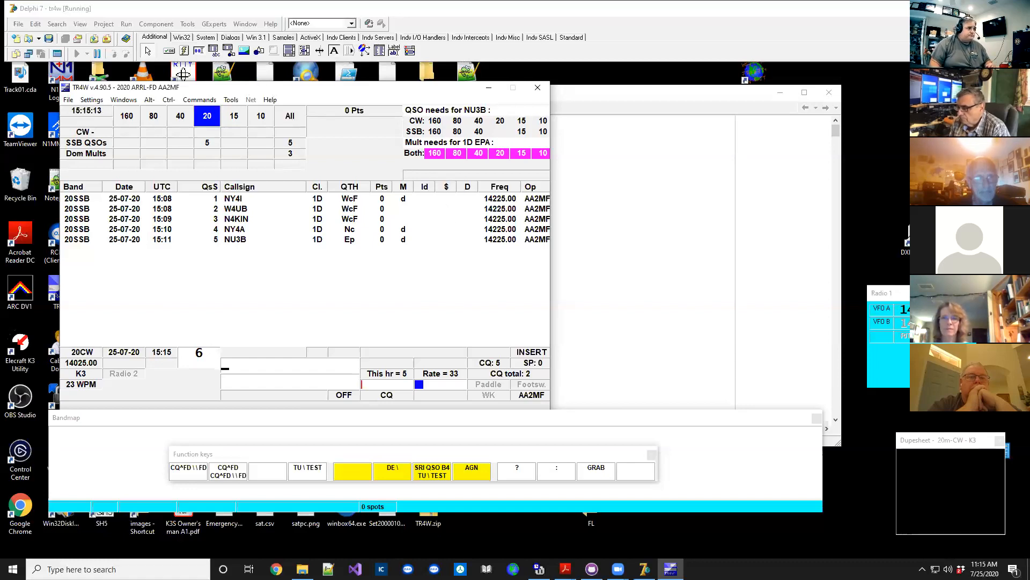
# - Switch to WSJT-X and set its operating frequency to 14.074 MHz on 20m
pyautogui.click(513, 569)
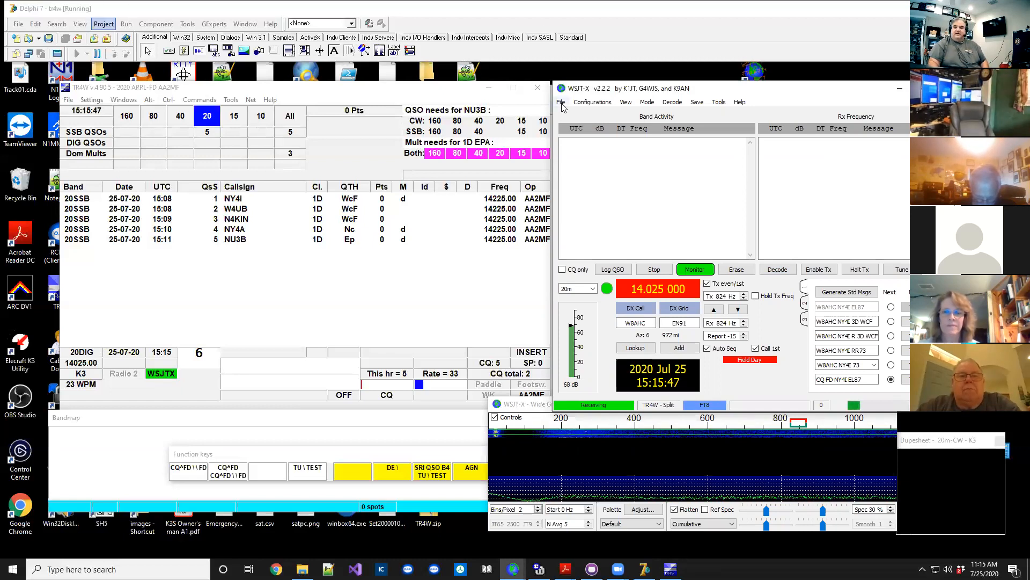
pyautogui.click(593, 290)
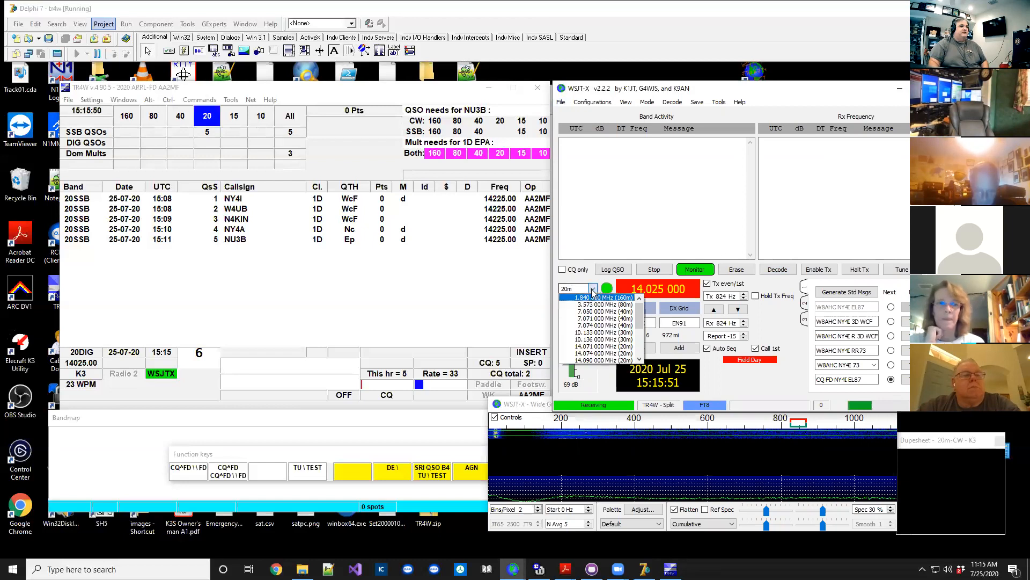
pyautogui.click(592, 353)
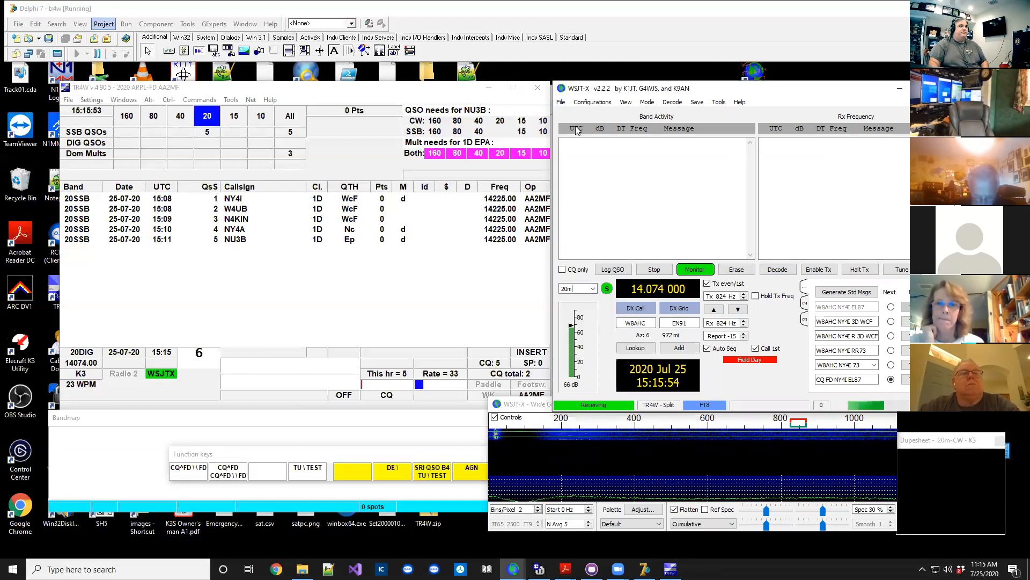
# - Turn off the special operating activity option in the advanced WSJT-X settings and save the settings
pyautogui.click(561, 102)
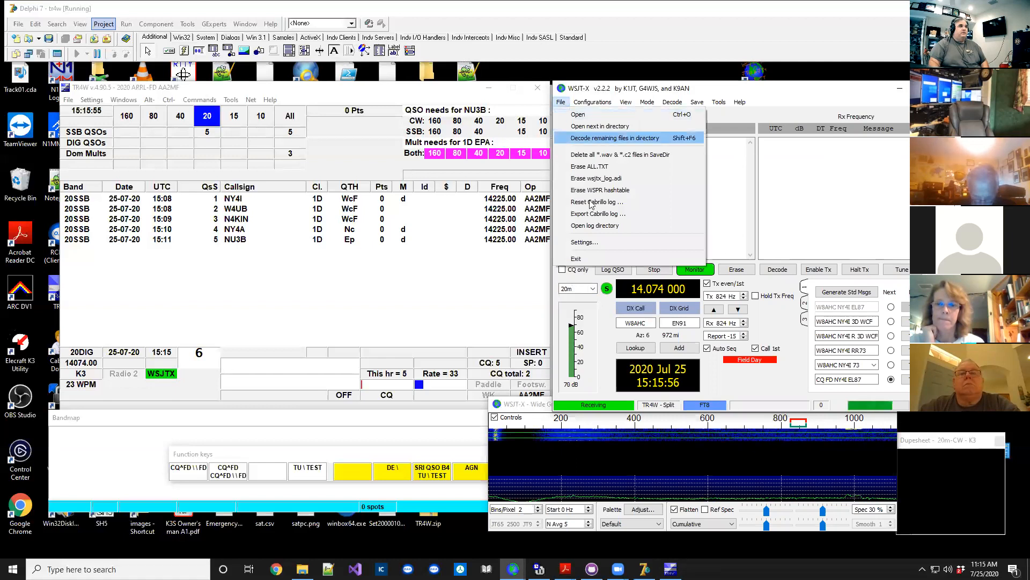
pyautogui.click(603, 246)
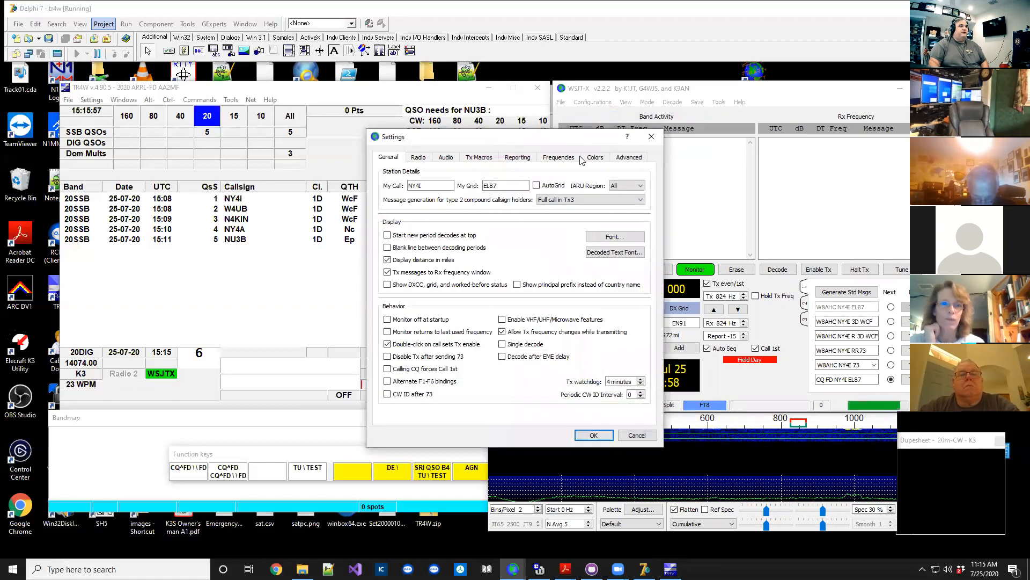
pyautogui.click(622, 157)
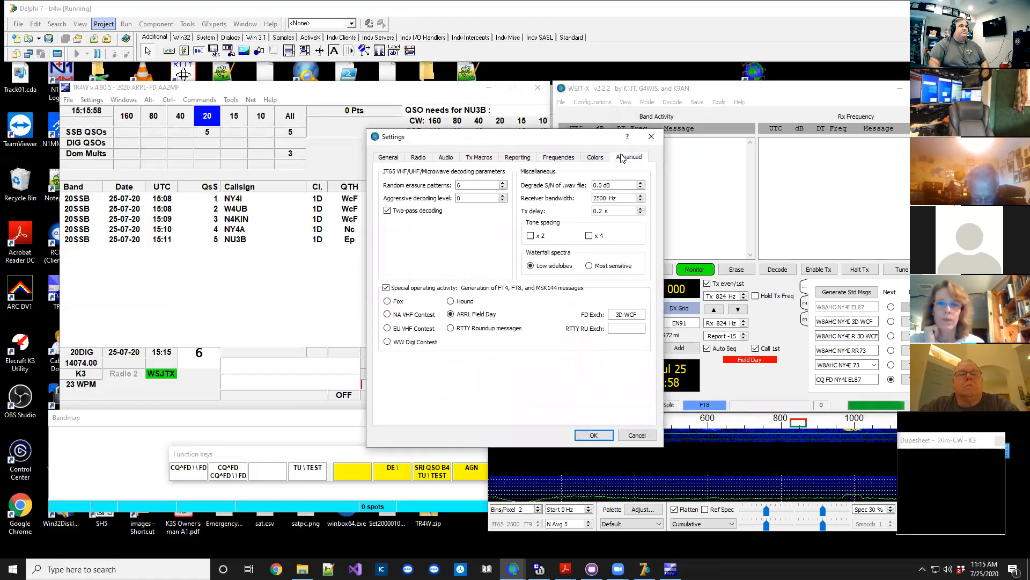
pyautogui.click(386, 288)
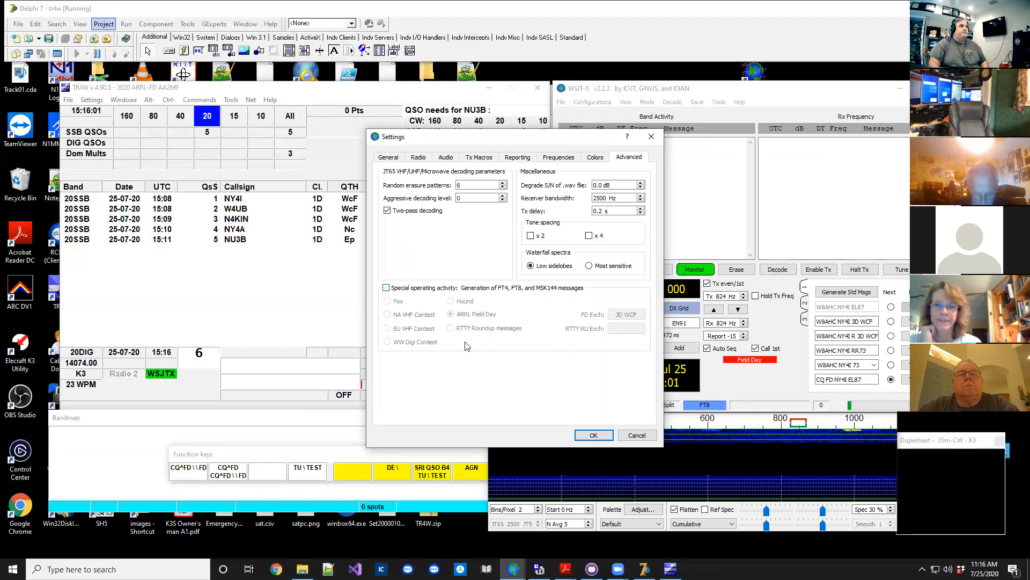
pyautogui.click(593, 434)
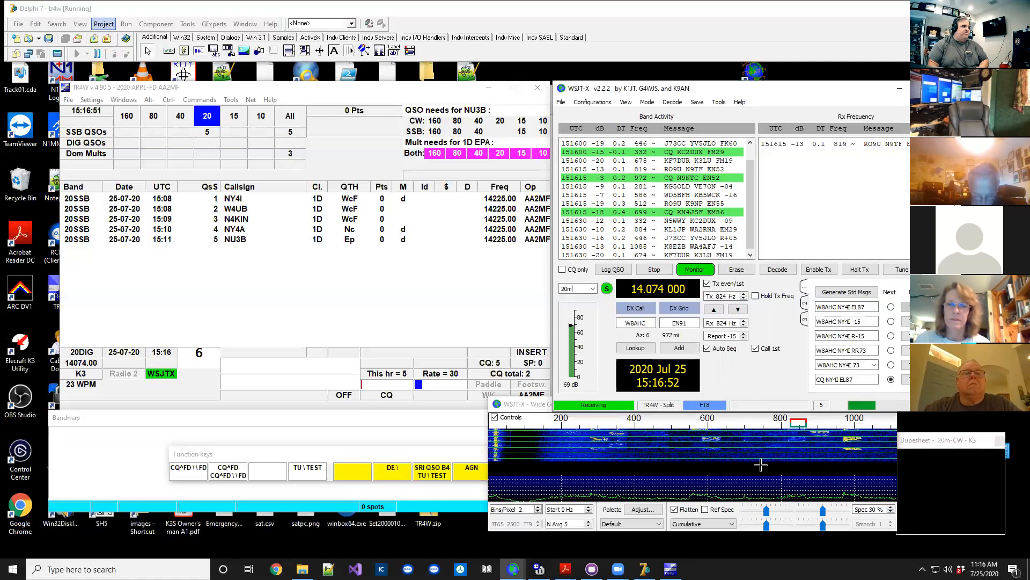
# - Bring TR4W forward and examine the saved WSJT-X configurations and their available actions without switching
pyautogui.click(309, 87)
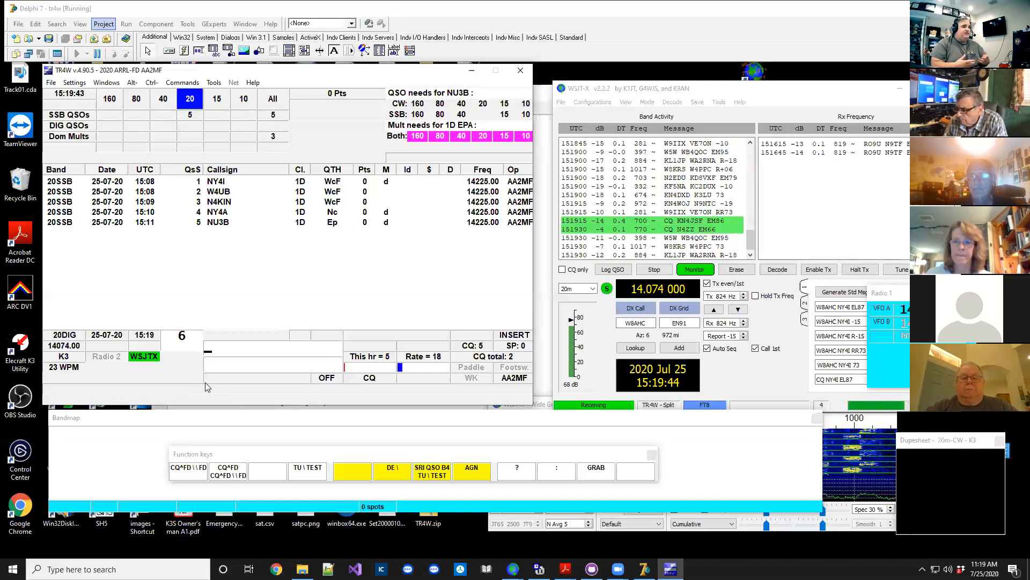
pyautogui.click(591, 102)
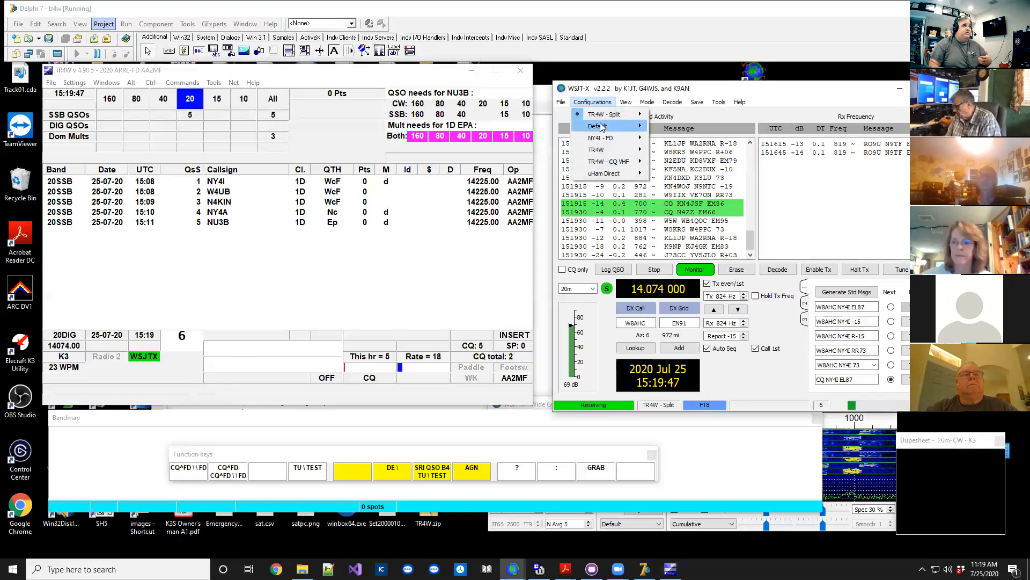
pyautogui.moveTo(605, 114)
pyautogui.moveTo(609, 140)
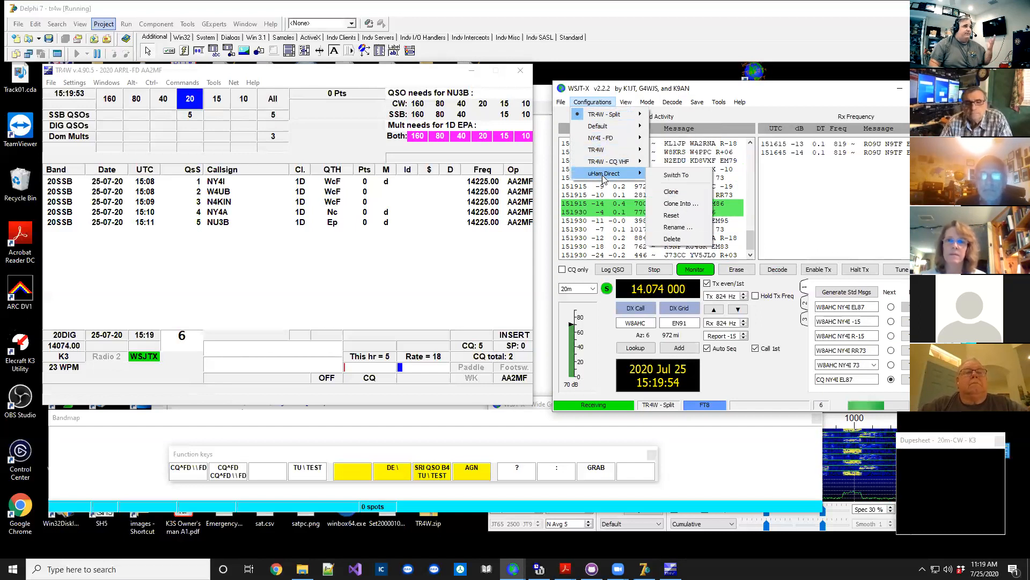
pyautogui.click(631, 89)
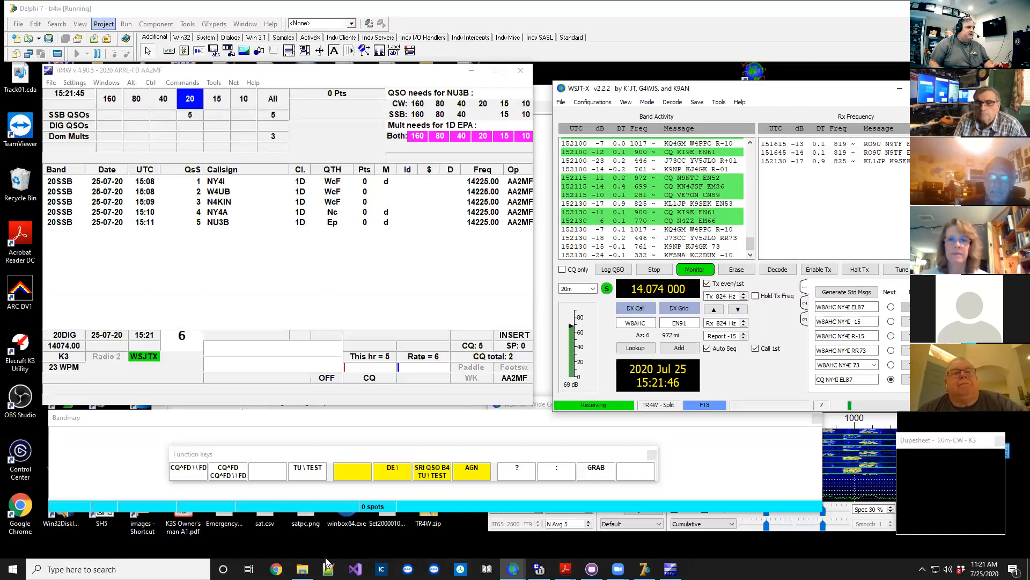
# - Switch to Chrome and open the tr4w.net website
pyautogui.click(275, 568)
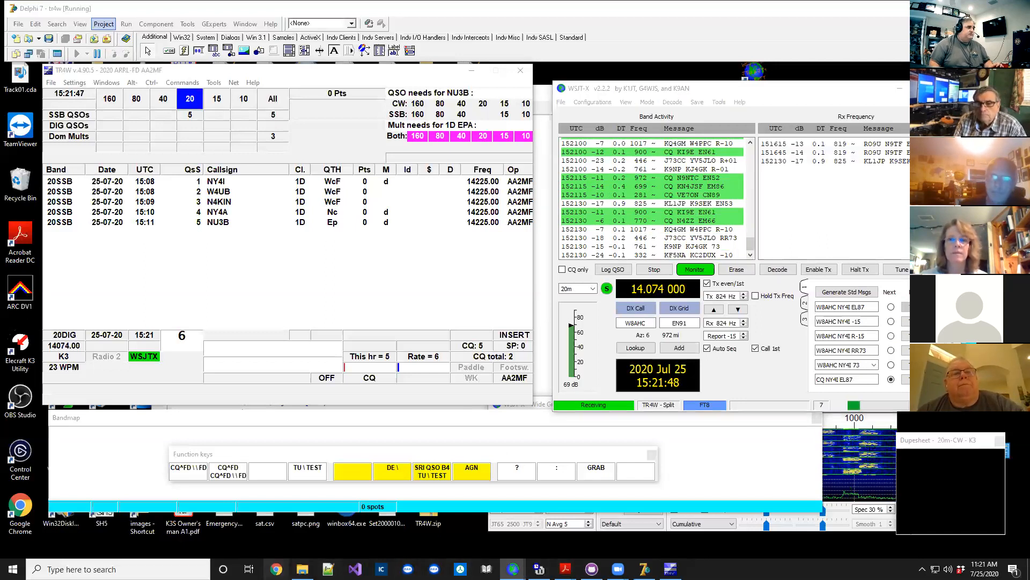
pyautogui.click(330, 98)
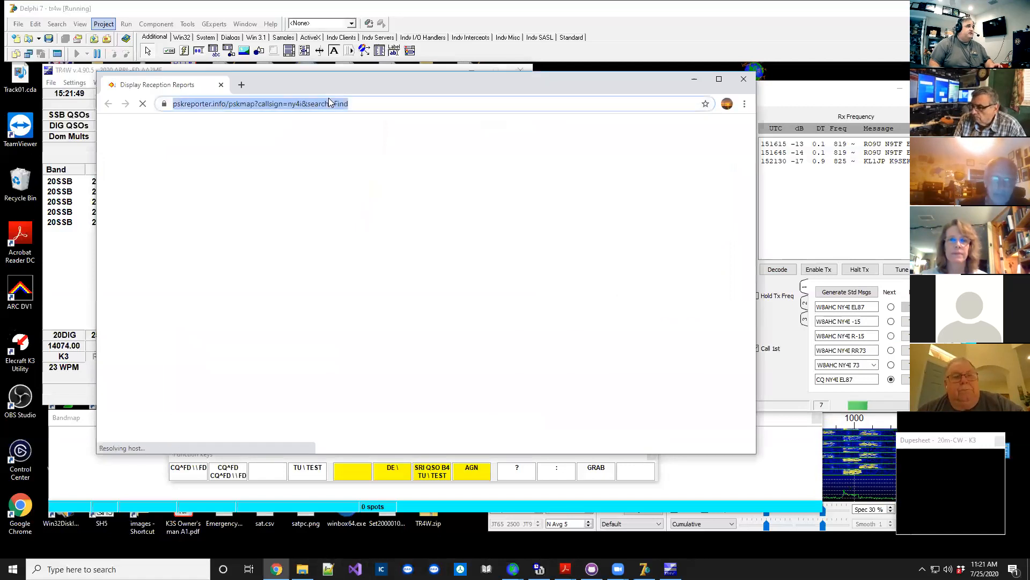
pyautogui.write('tr4w.net')
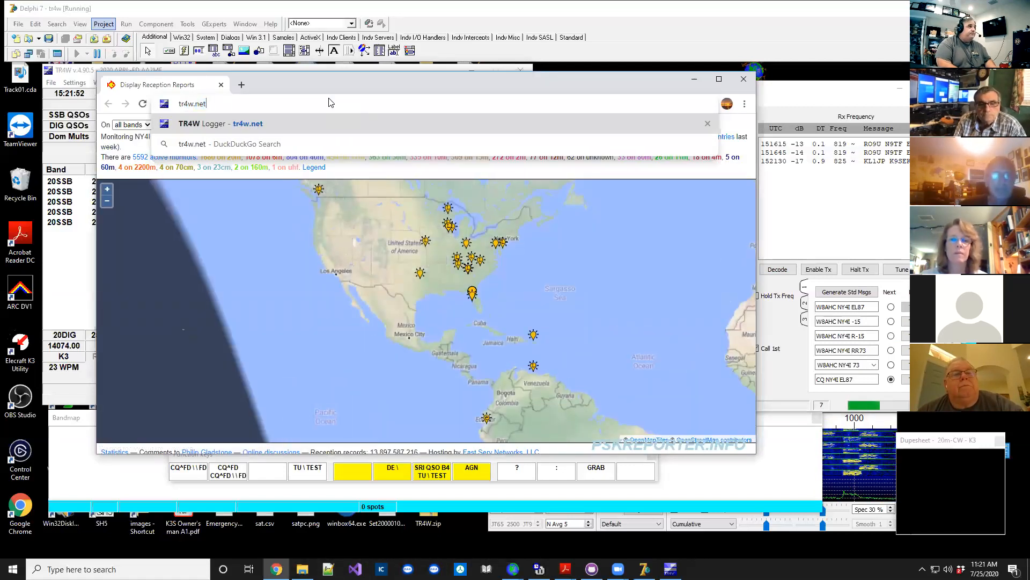
pyautogui.press('Return')
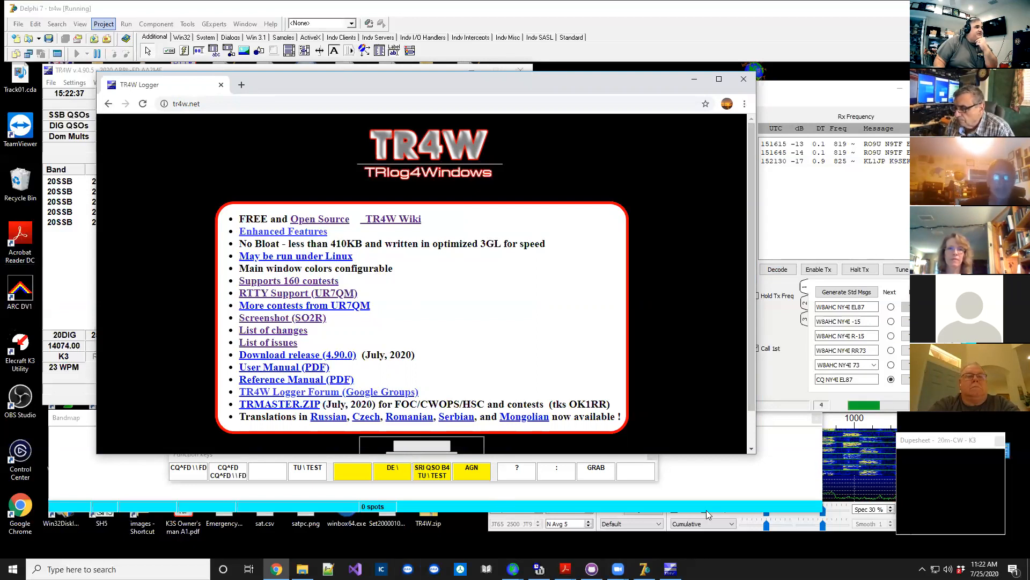
# - Inspect the N1MM Logger+ desktop shortcut's properties and installation folder, then close both without changes
pyautogui.rightClick(756, 569)
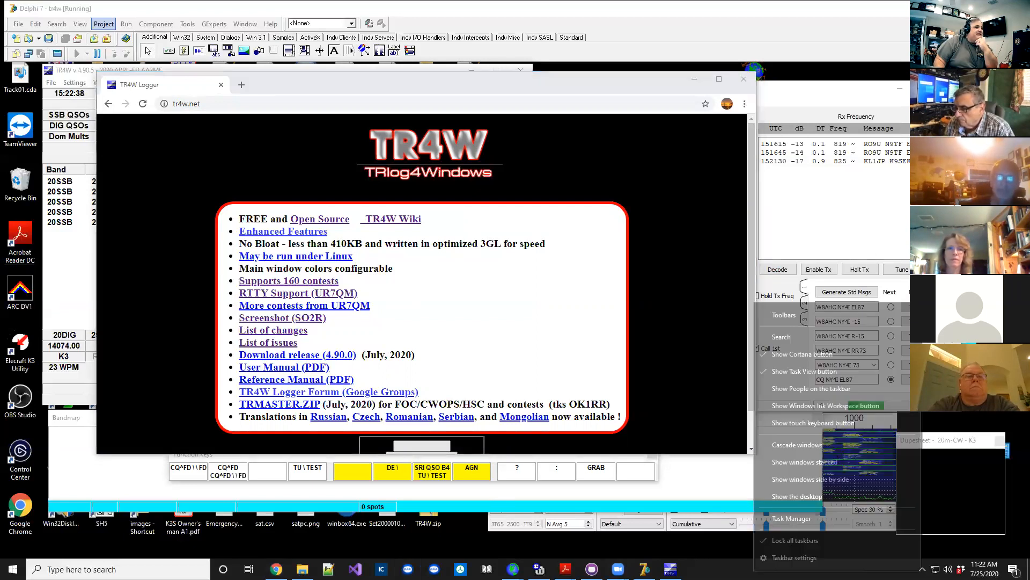
pyautogui.click(798, 496)
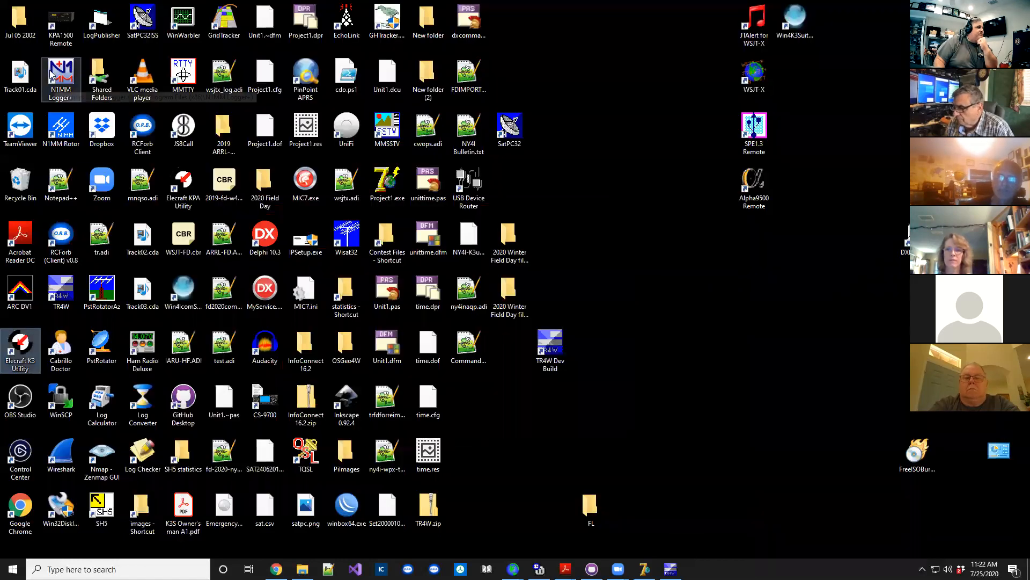
pyautogui.rightClick(64, 81)
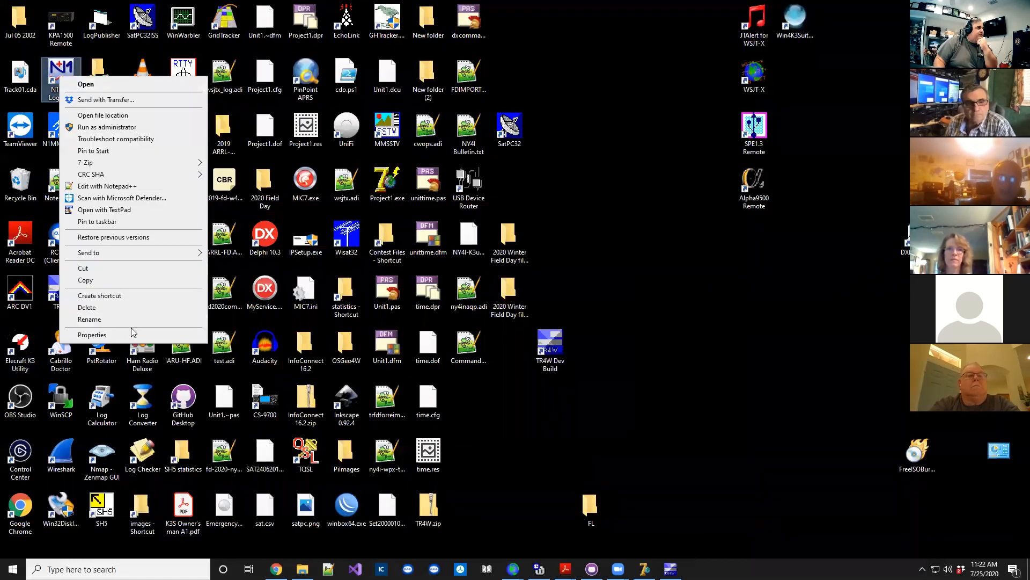
pyautogui.click(102, 335)
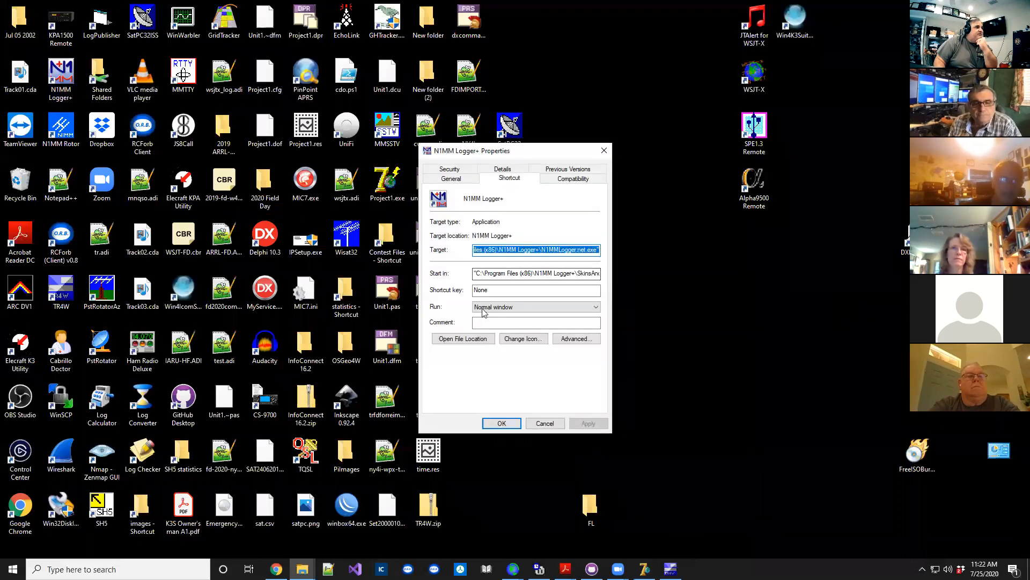
pyautogui.click(475, 341)
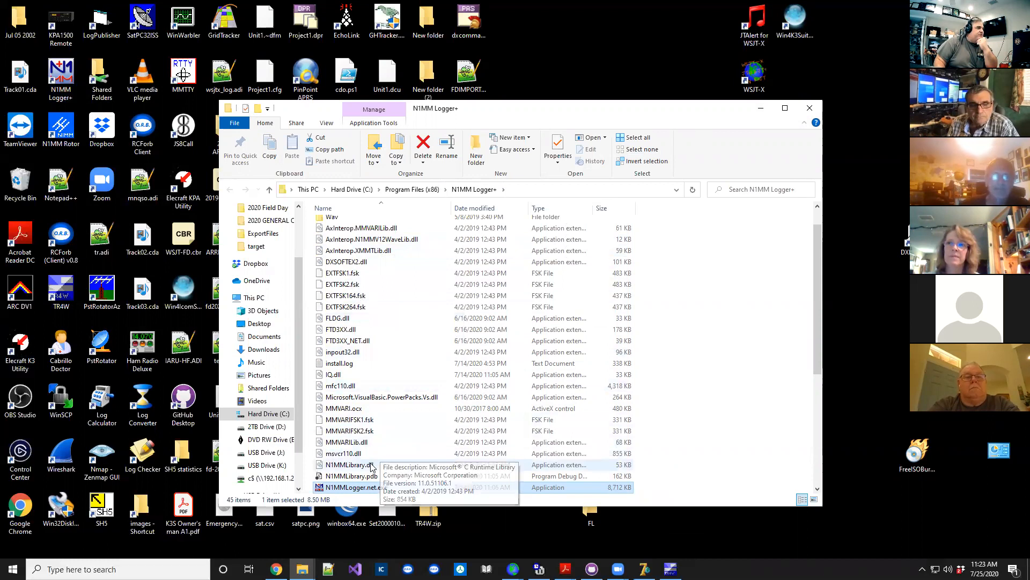
pyautogui.moveTo(369, 468)
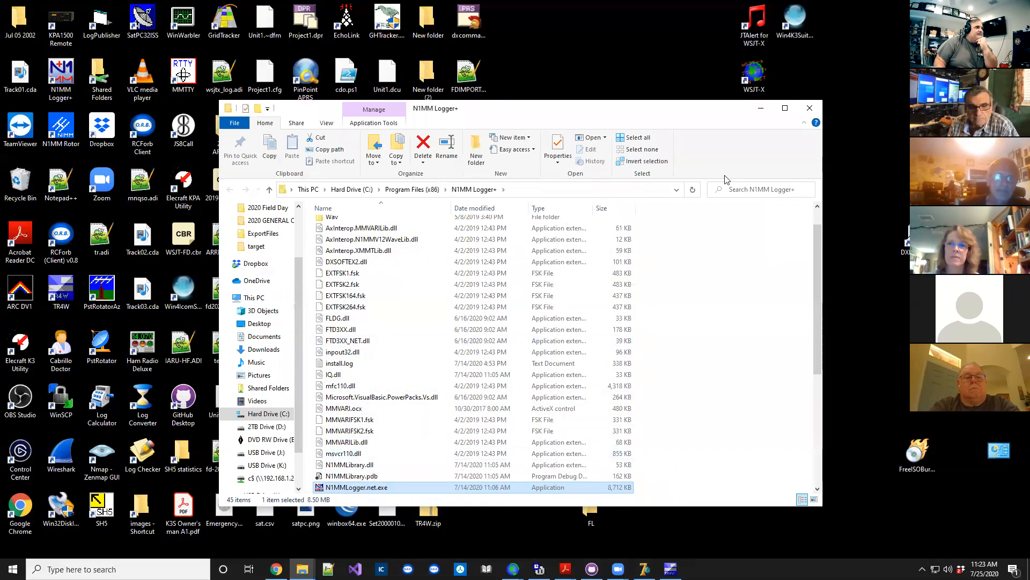
pyautogui.click(808, 110)
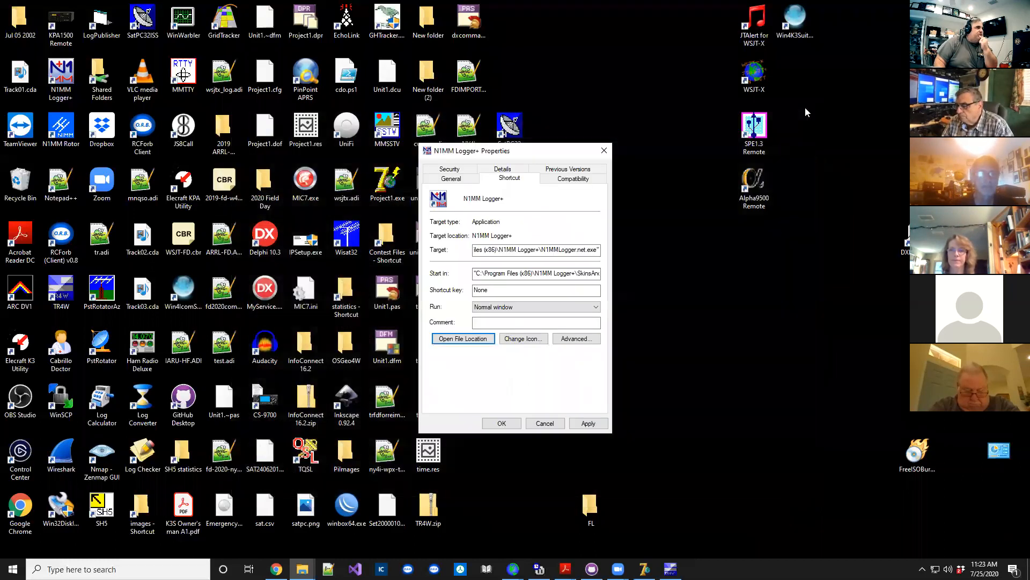
pyautogui.click(545, 424)
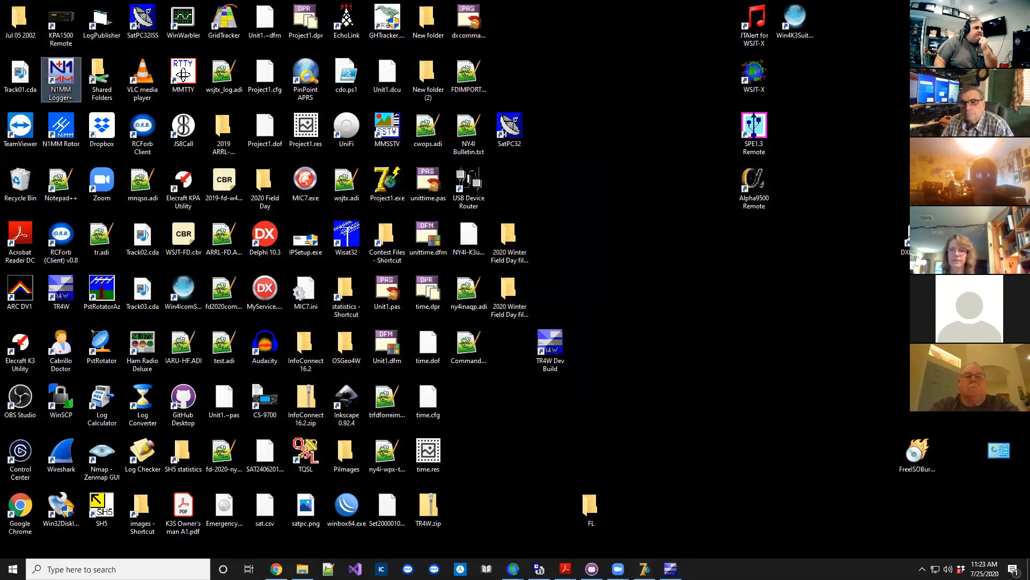
# - Bring TR4W back on screen, return to its website in Chrome and open the TR4W Wiki
pyautogui.moveTo(670, 569)
pyautogui.click(647, 519)
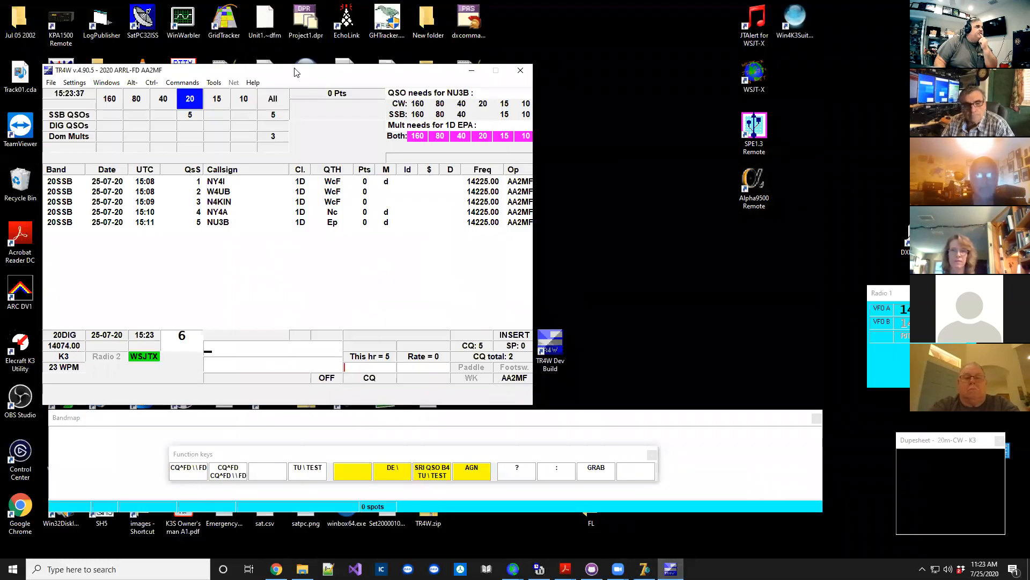
pyautogui.click(276, 569)
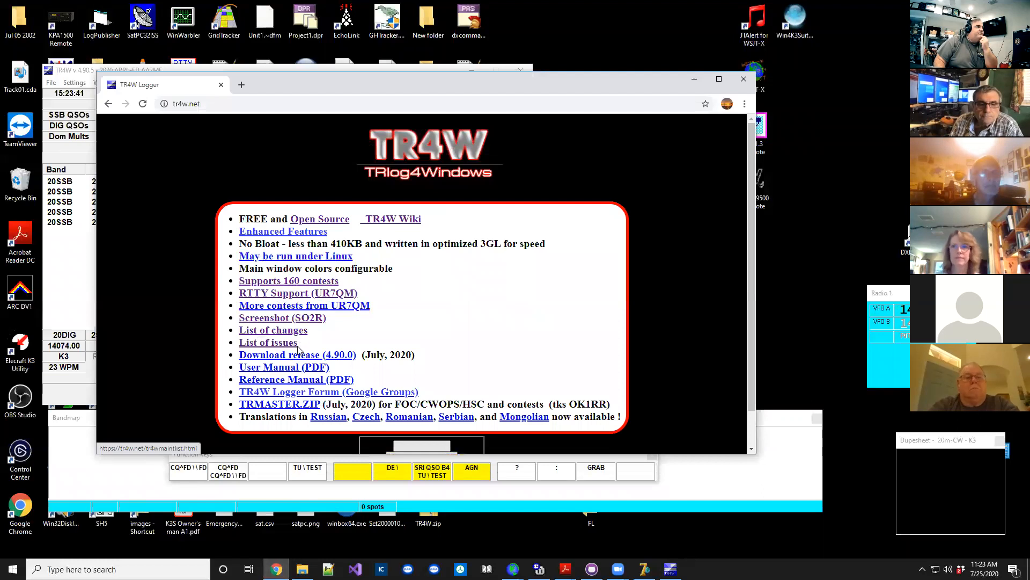
pyautogui.click(298, 357)
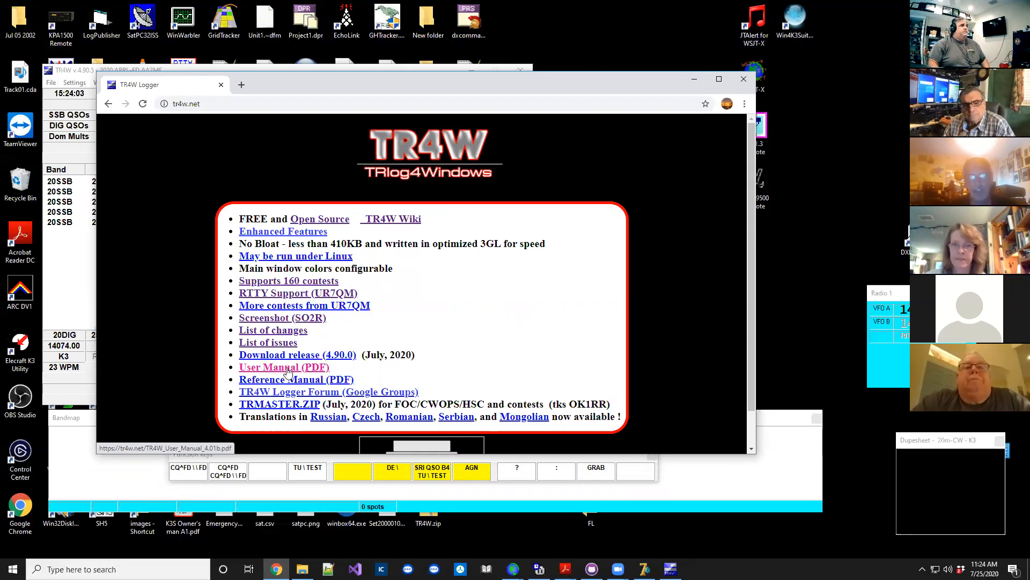
pyautogui.click(377, 221)
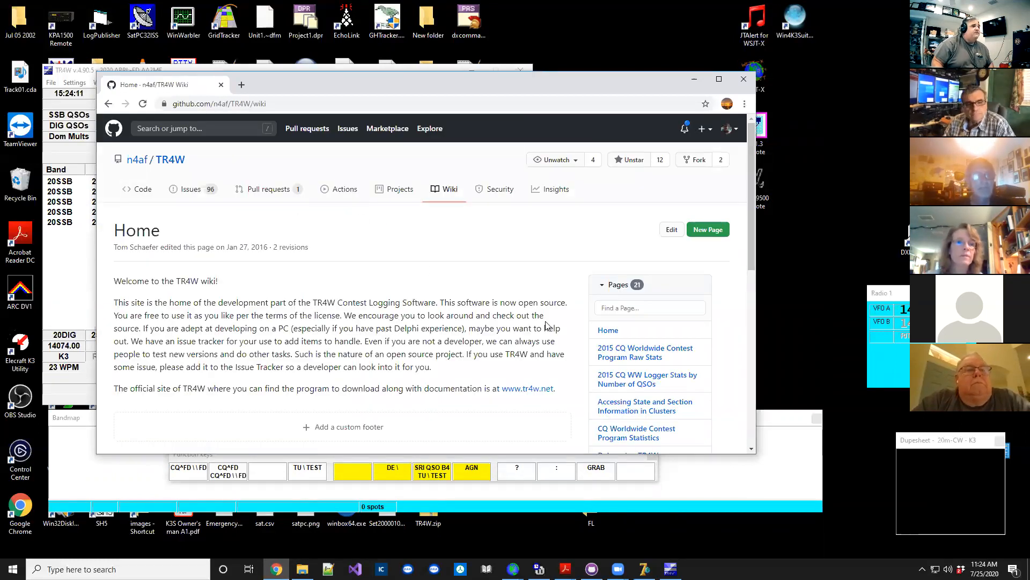
# - Open the WSJT X to TR4W Integration wiki page and review its screenshot and useful information links
pyautogui.scroll(-1, 461, 311)
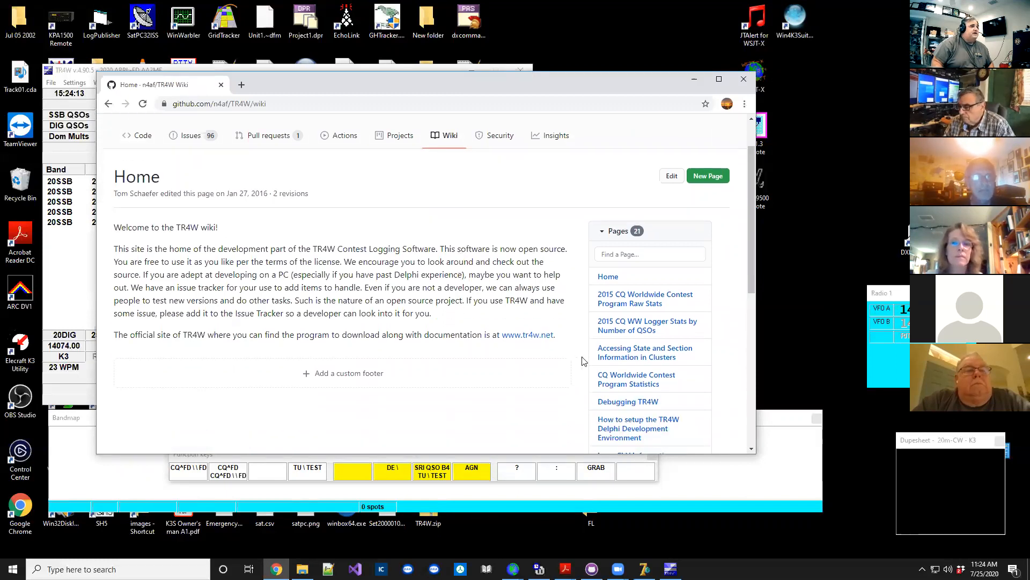
pyautogui.scroll(-4, 605, 354)
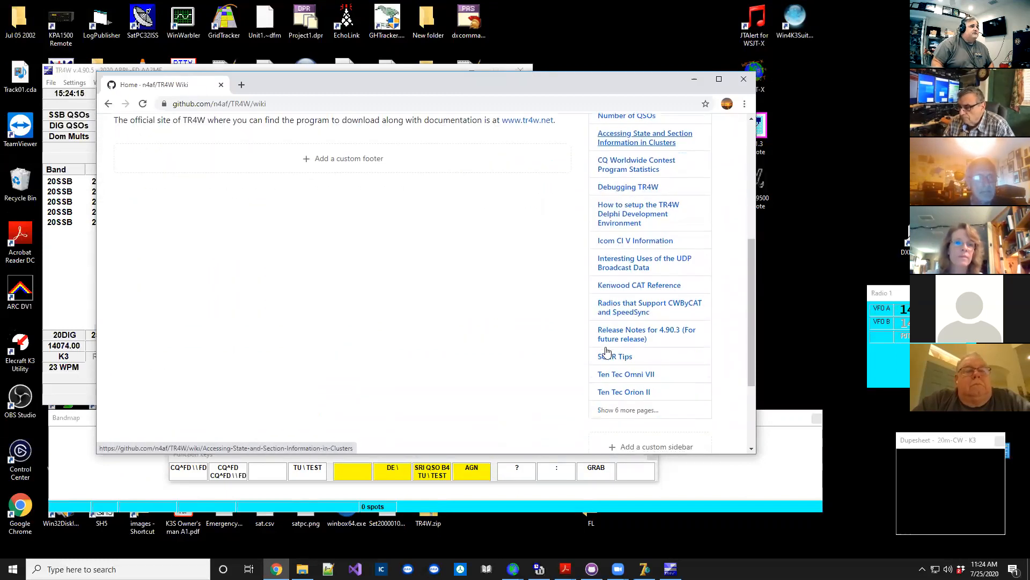
pyautogui.scroll(-1, 606, 352)
pyautogui.click(611, 339)
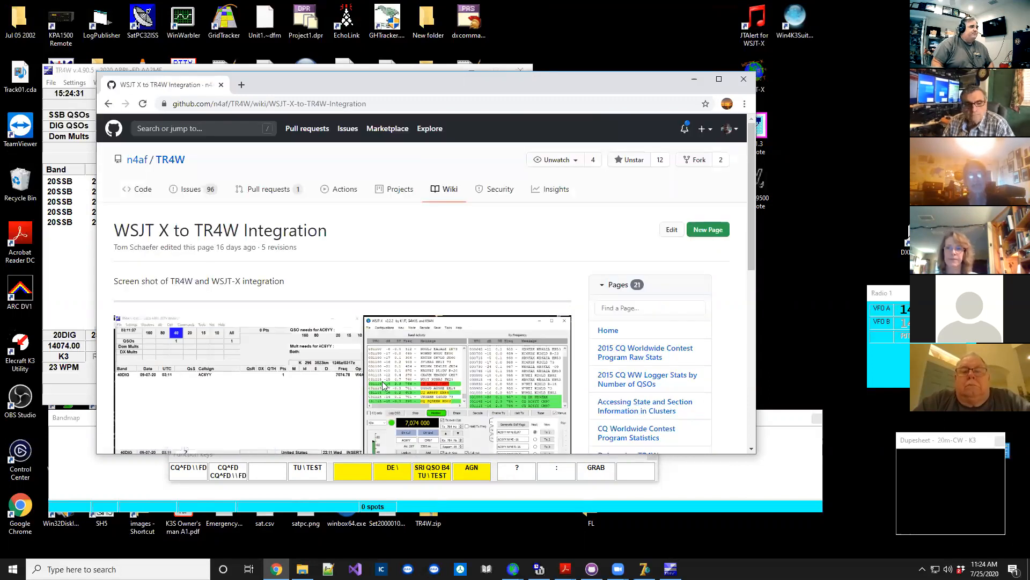
pyautogui.scroll(-5, 382, 381)
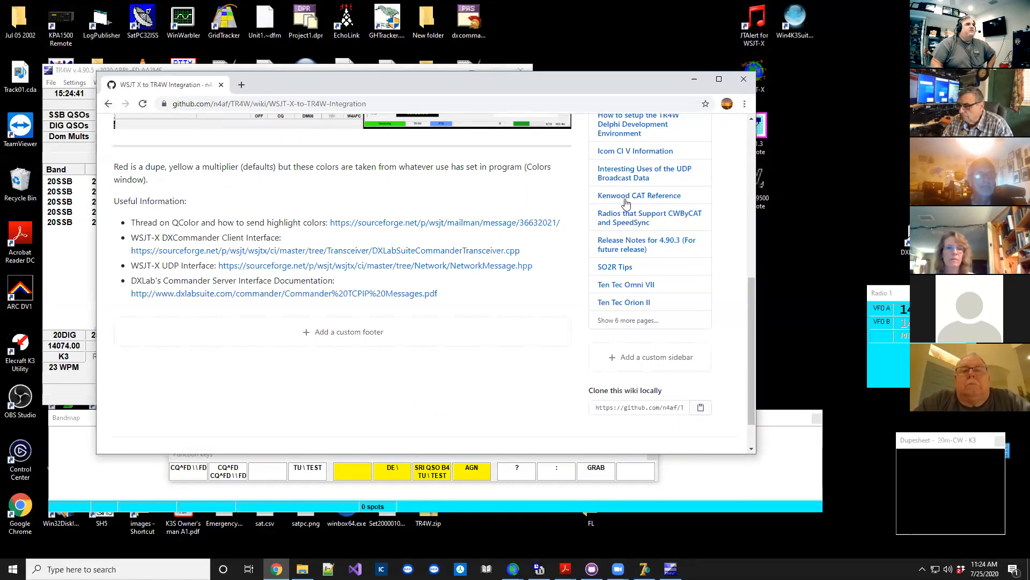
# - Open the Icom CI V Information wiki page and review the reference manuals and radio addresses per model
pyautogui.scroll(1, 603, 266)
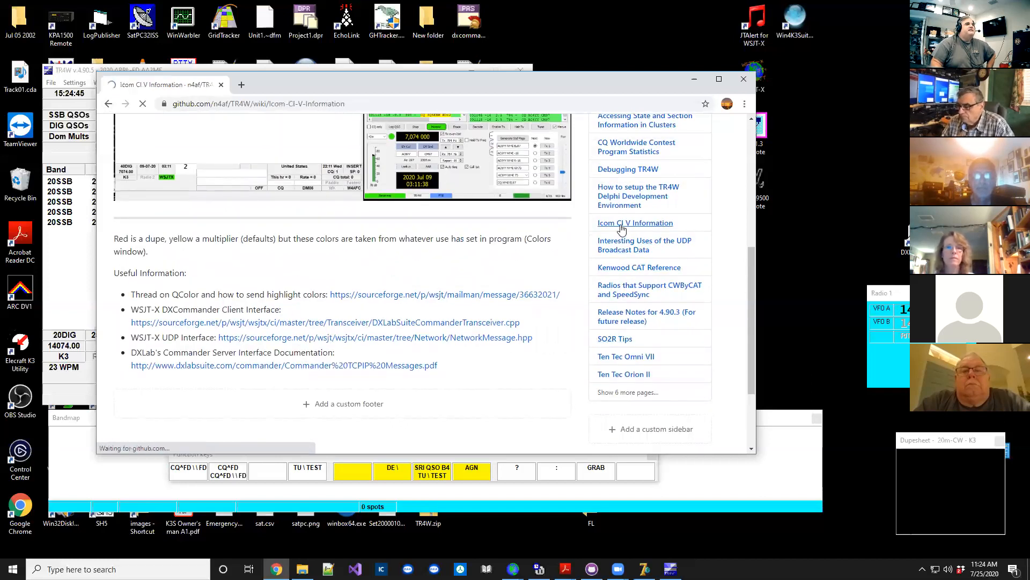
pyautogui.scroll(-2, 439, 303)
pyautogui.scroll(-10, 439, 306)
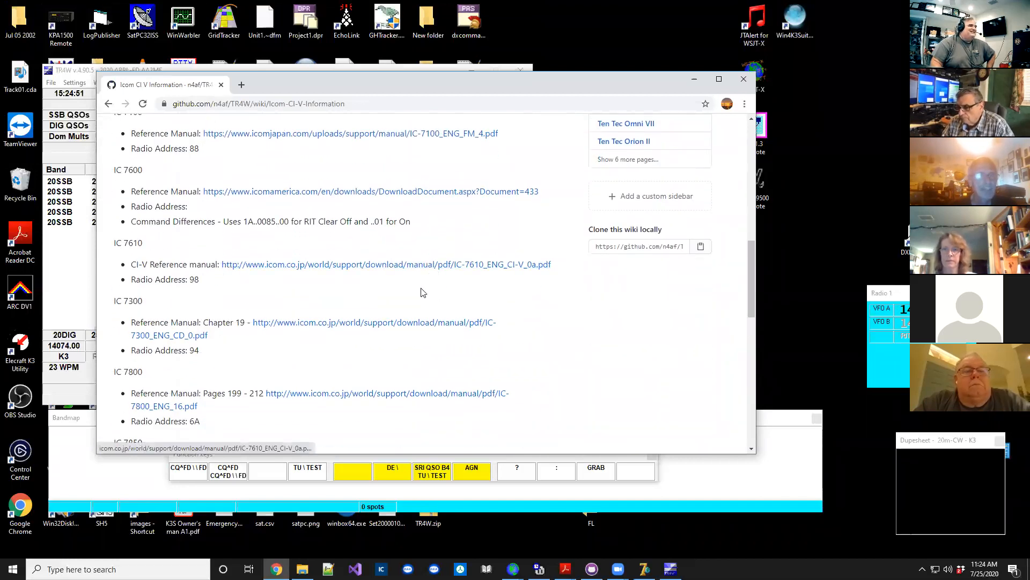
pyautogui.scroll(-3, 419, 294)
pyautogui.scroll(-3, 419, 294)
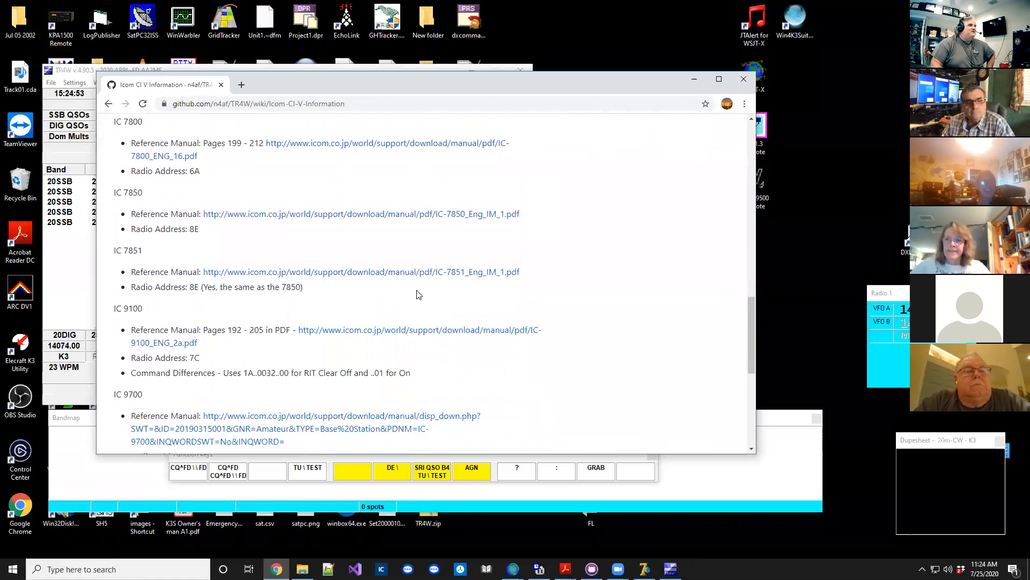
# - Review the remaining Icom models through the IC 756 Pro 3, then return to the page's general radio commands table
pyautogui.scroll(-3, 419, 294)
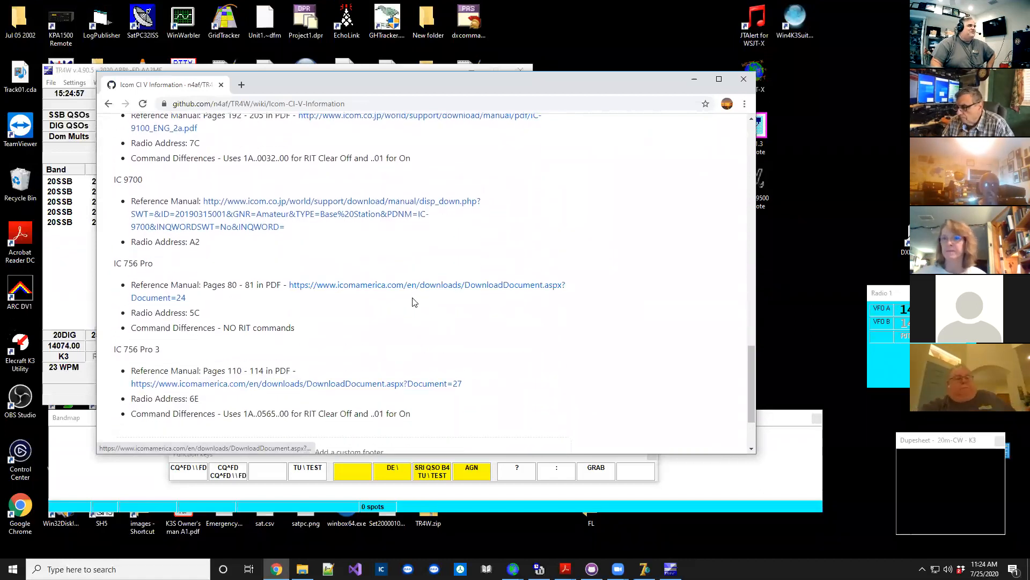
pyautogui.scroll(-3, 416, 321)
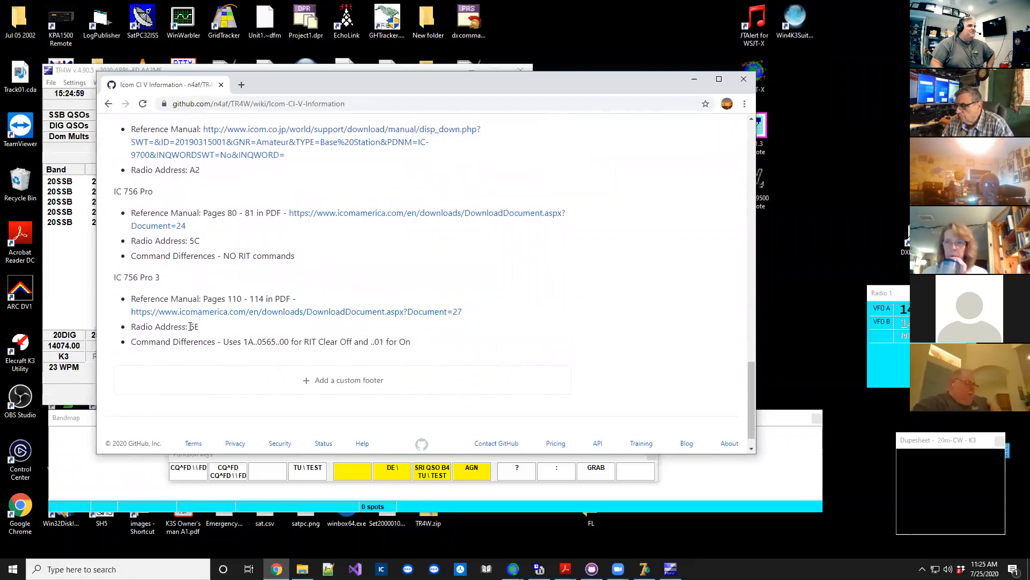
pyautogui.scroll(6, 197, 237)
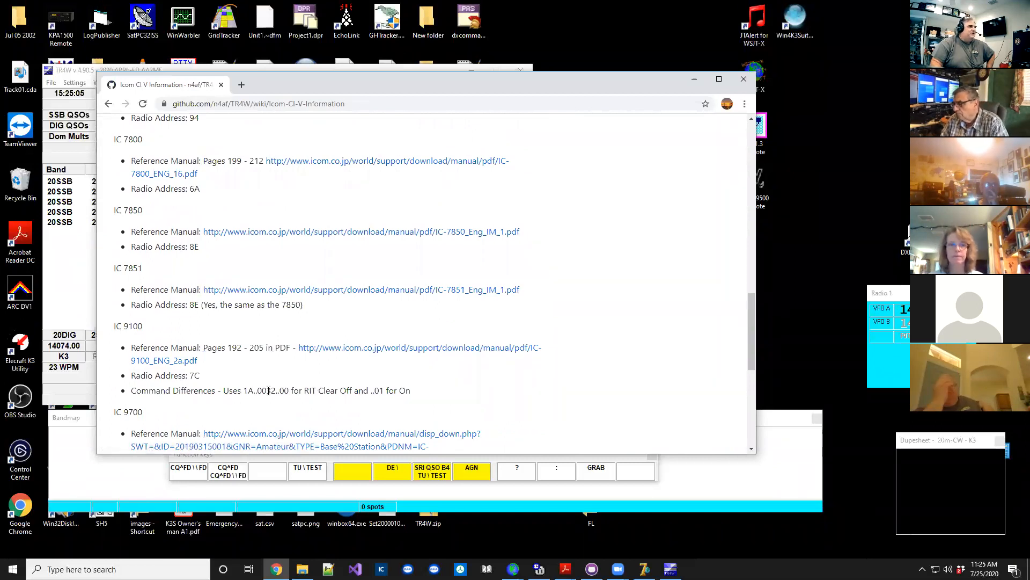
pyautogui.scroll(3, 263, 397)
pyautogui.scroll(8, 268, 392)
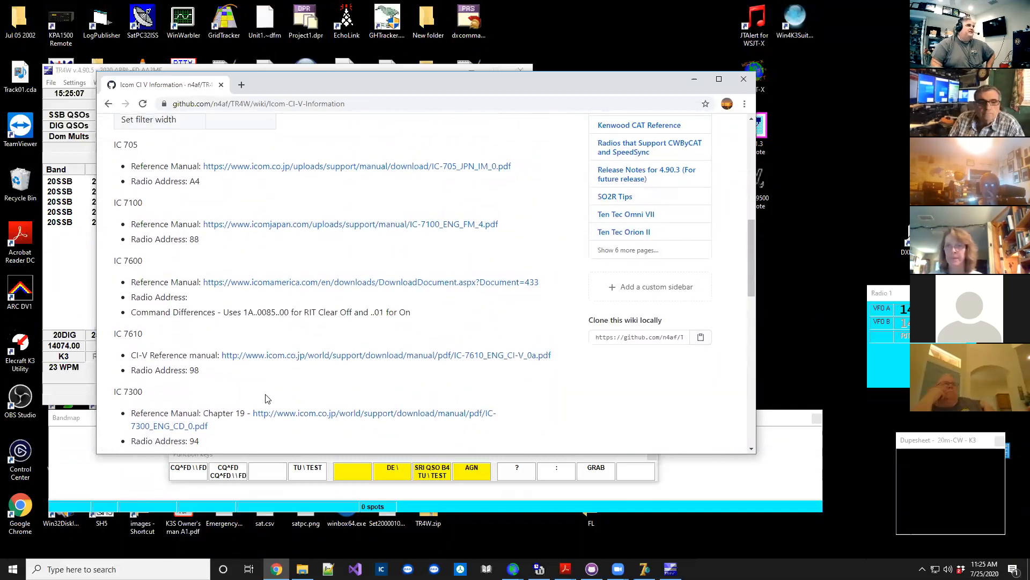
pyautogui.scroll(4, 268, 399)
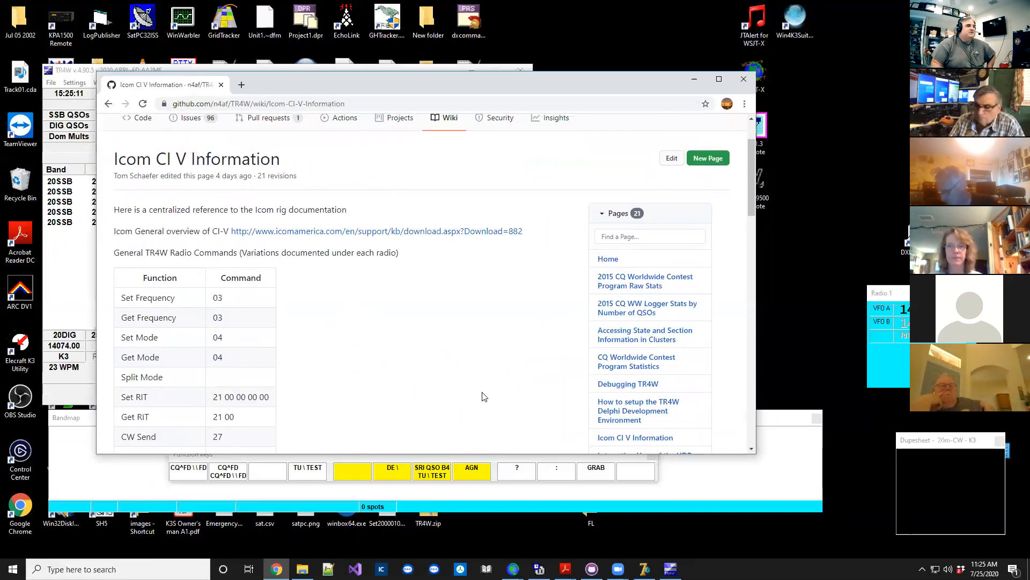
# - Open the Radios that Support CWByCAT and SpeedSync wiki page and review the support table for all manufacturers
pyautogui.scroll(-3, 483, 395)
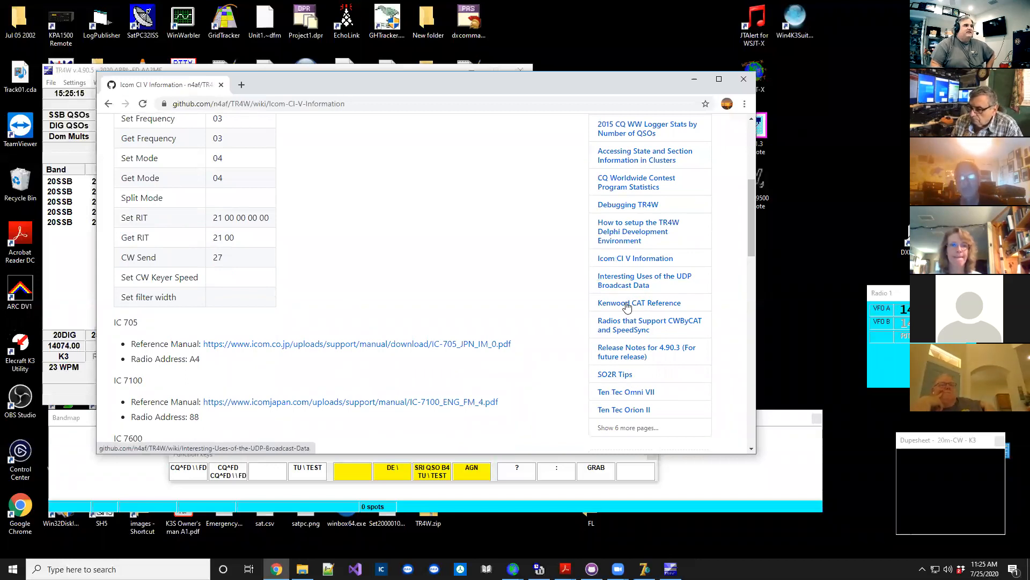
pyautogui.click(624, 325)
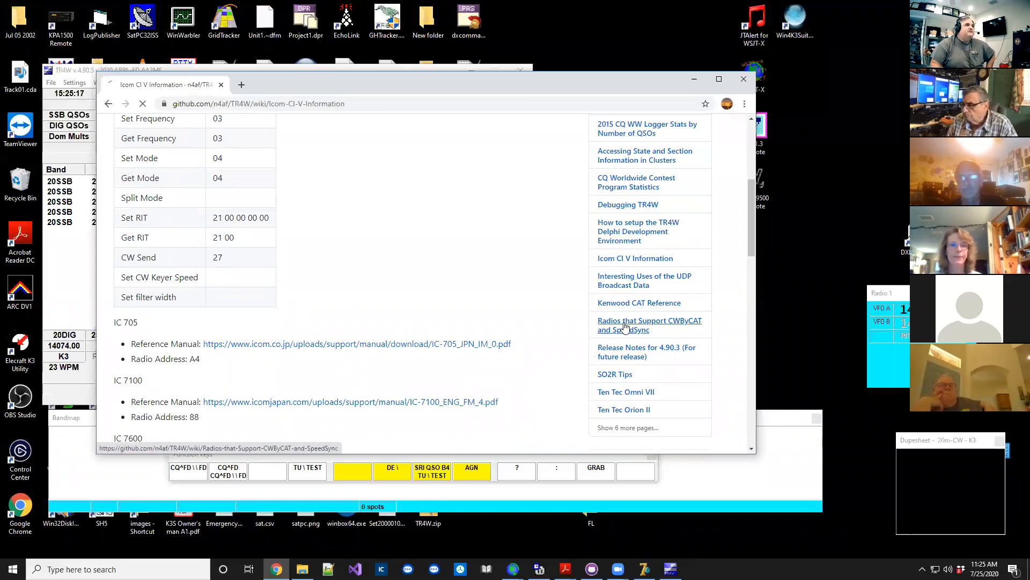
pyautogui.scroll(-5, 418, 333)
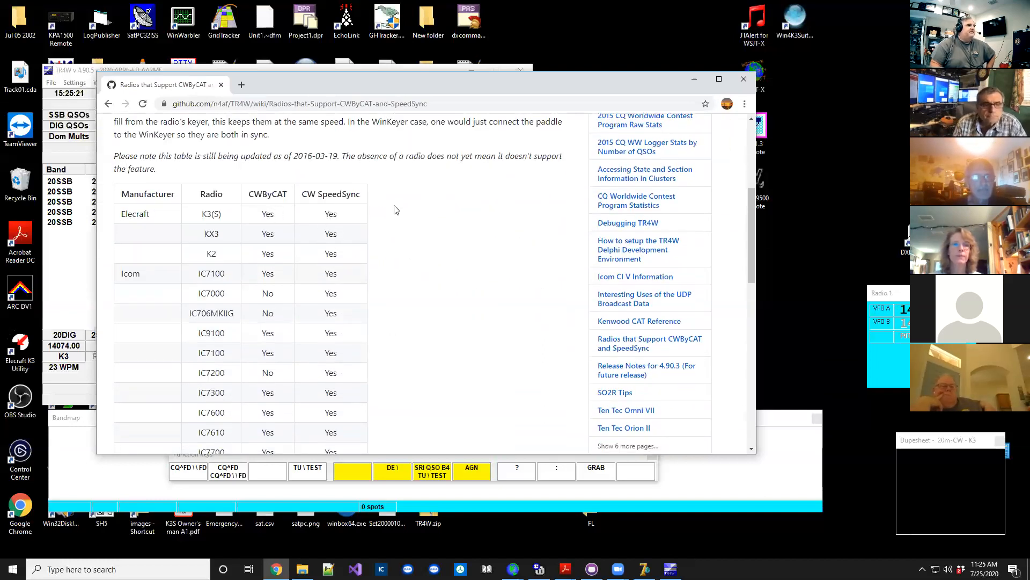
pyautogui.scroll(-3, 368, 299)
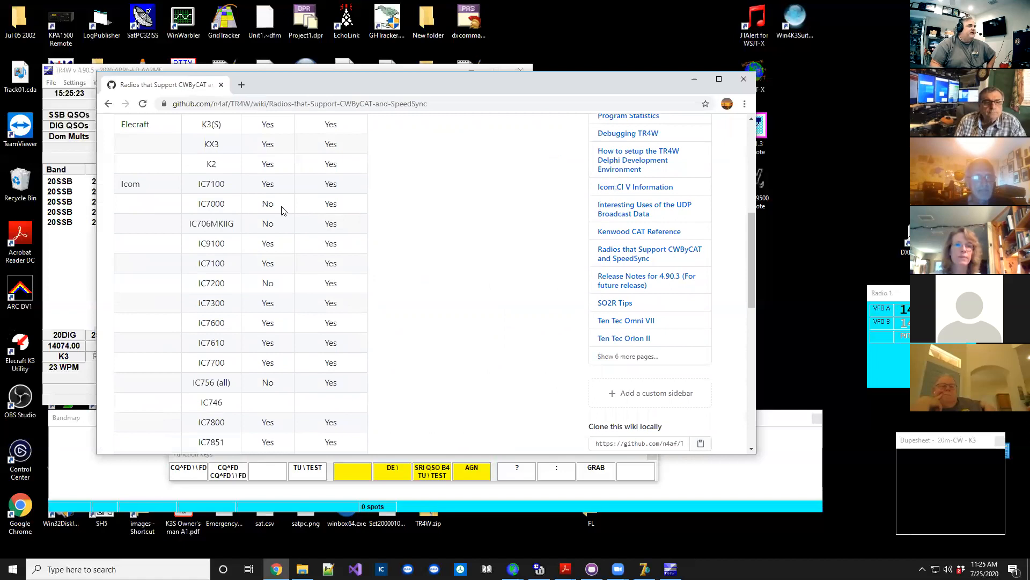
pyautogui.scroll(-2, 279, 308)
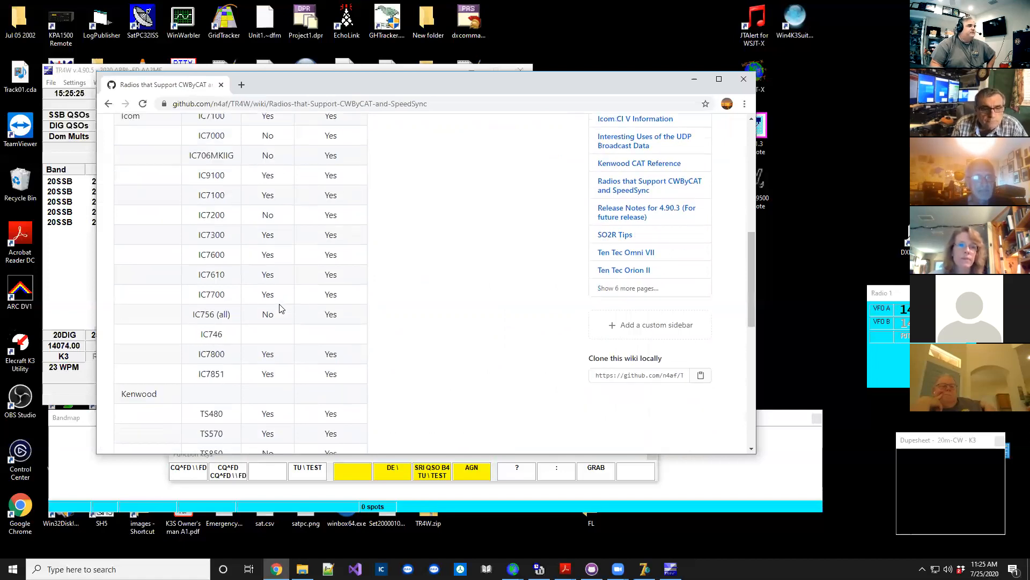
pyautogui.scroll(-7, 348, 325)
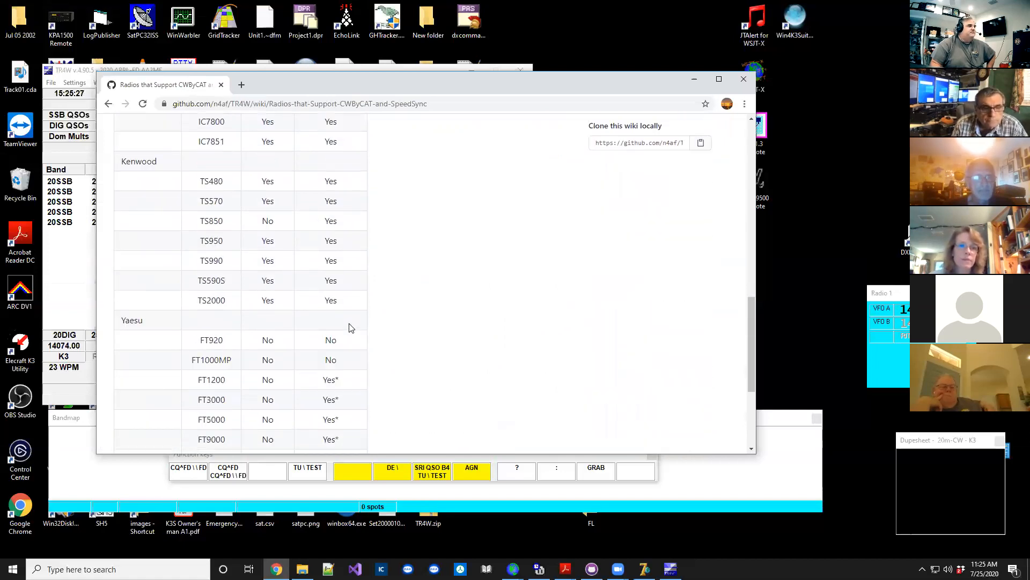
pyautogui.scroll(-1, 352, 328)
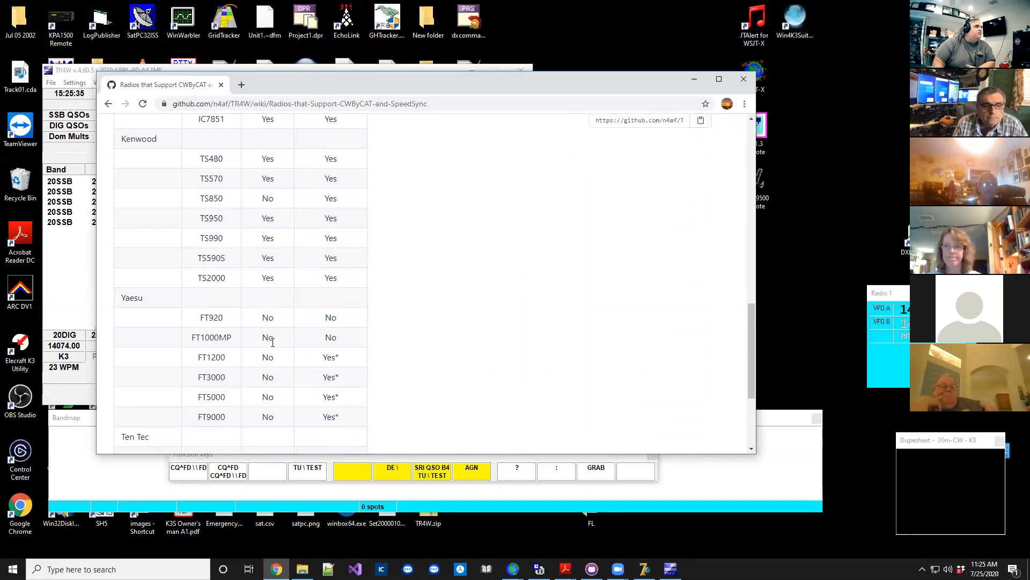
pyautogui.scroll(-2, 271, 338)
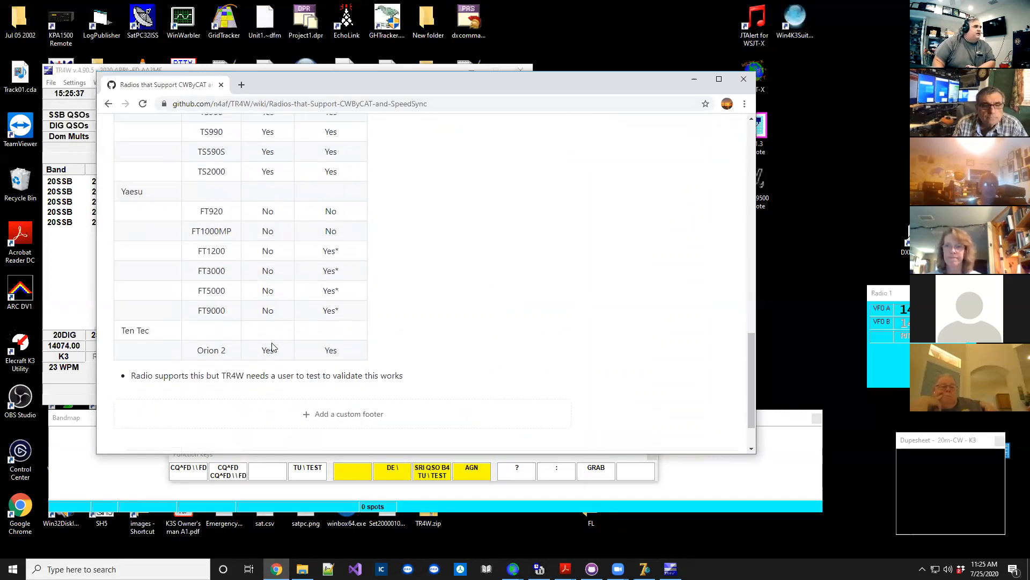
pyautogui.scroll(6, 272, 346)
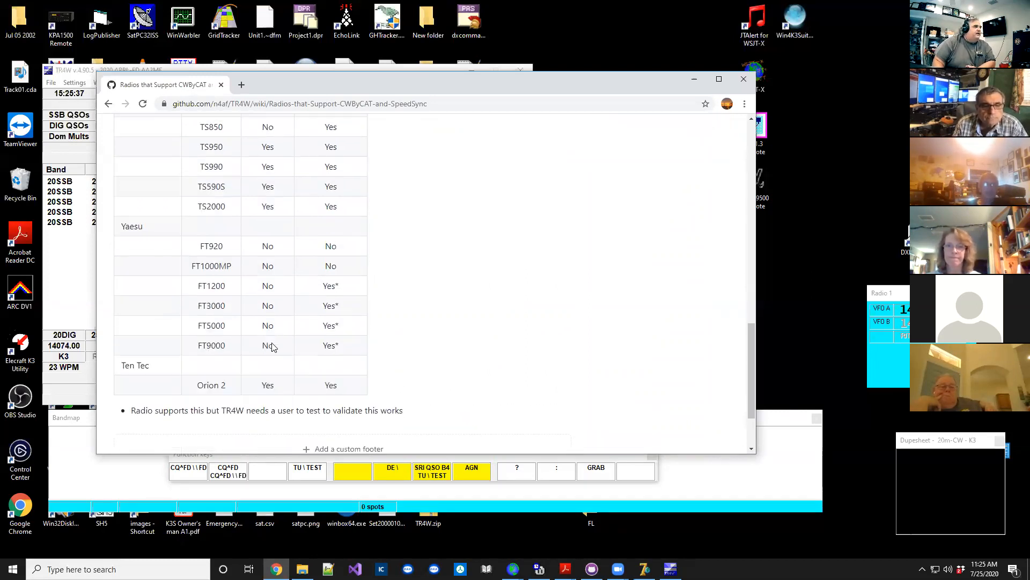
# - Go back through the visited wiki pages to the TR4W website's home page
pyautogui.click(108, 103)
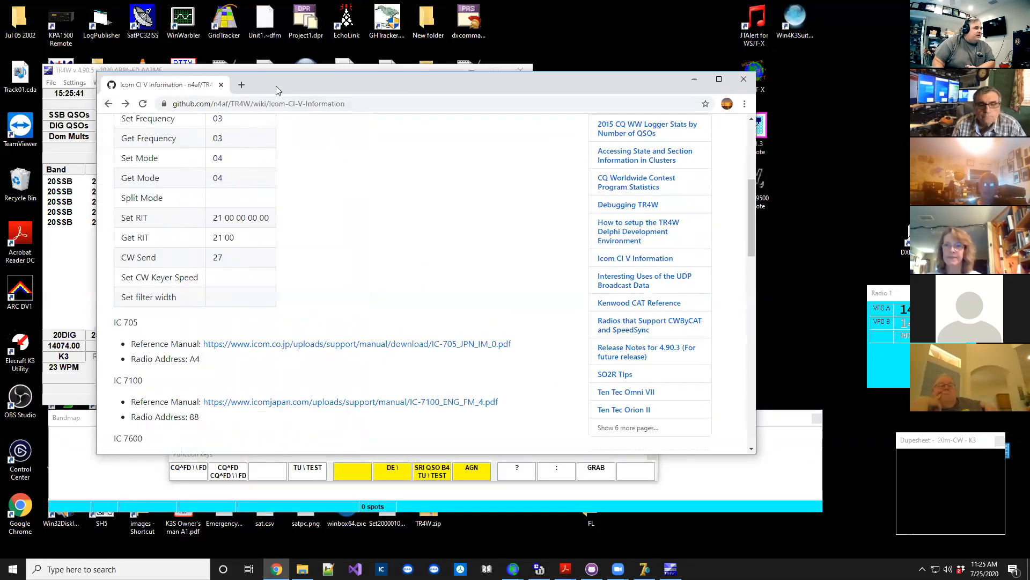
pyautogui.scroll(2, 560, 228)
pyautogui.scroll(3, 561, 228)
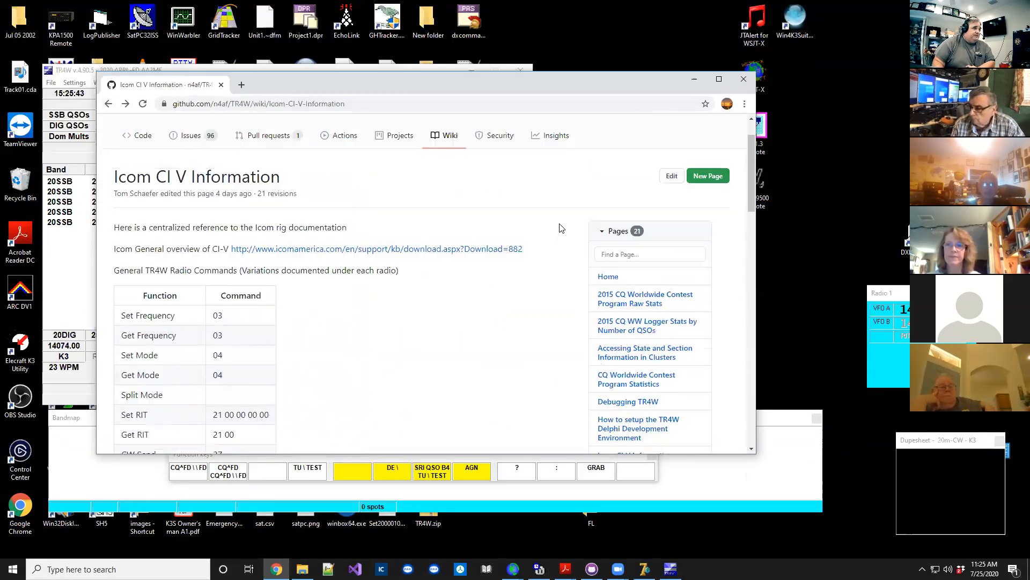
pyautogui.click(108, 104)
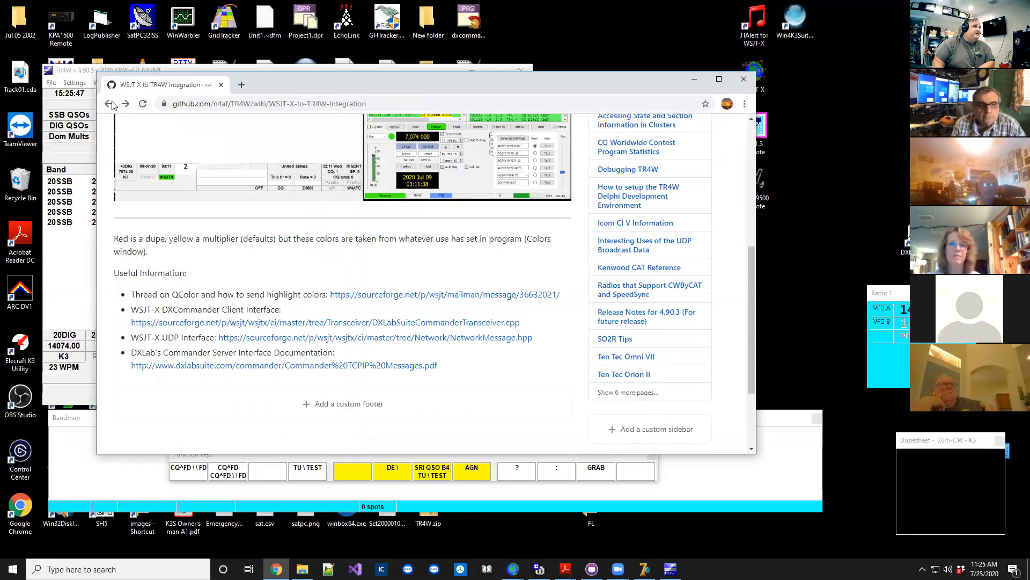
pyautogui.click(110, 103)
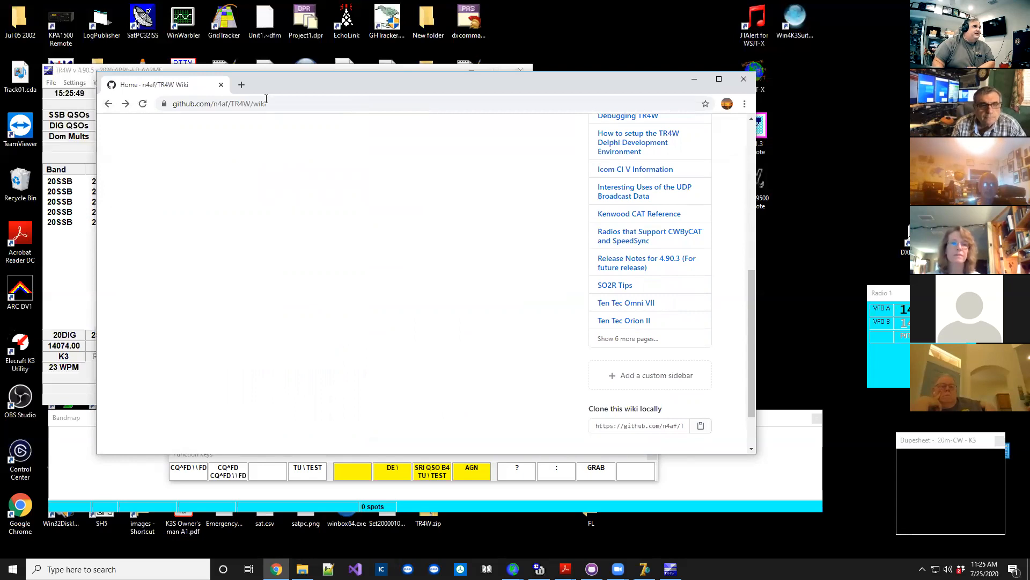
pyautogui.click(107, 105)
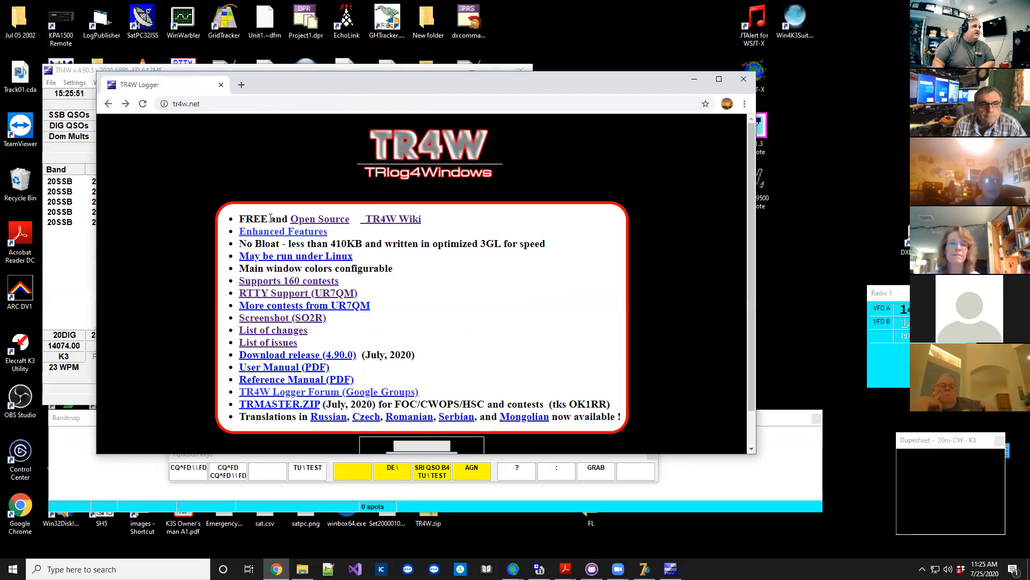
# - Open the Open Source link to the TR4W GitHub repository and review the first page of its open issues
pyautogui.click(323, 218)
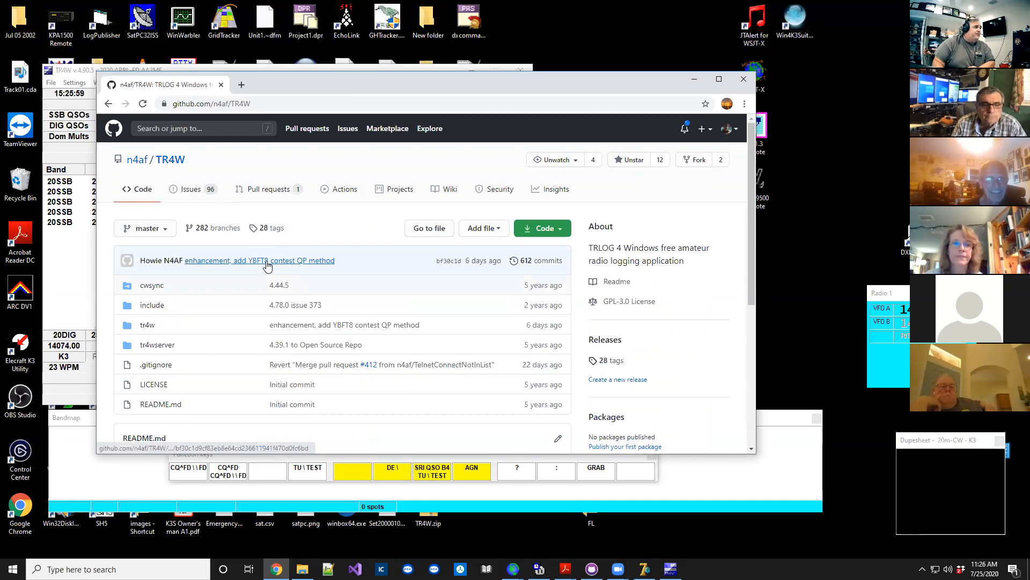
pyautogui.click(194, 195)
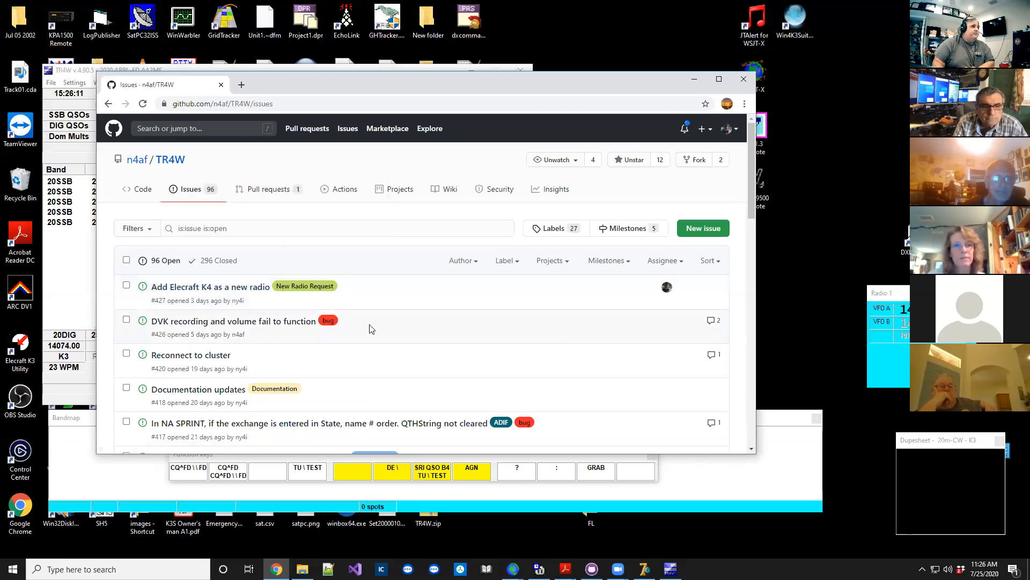
pyautogui.scroll(-3, 369, 328)
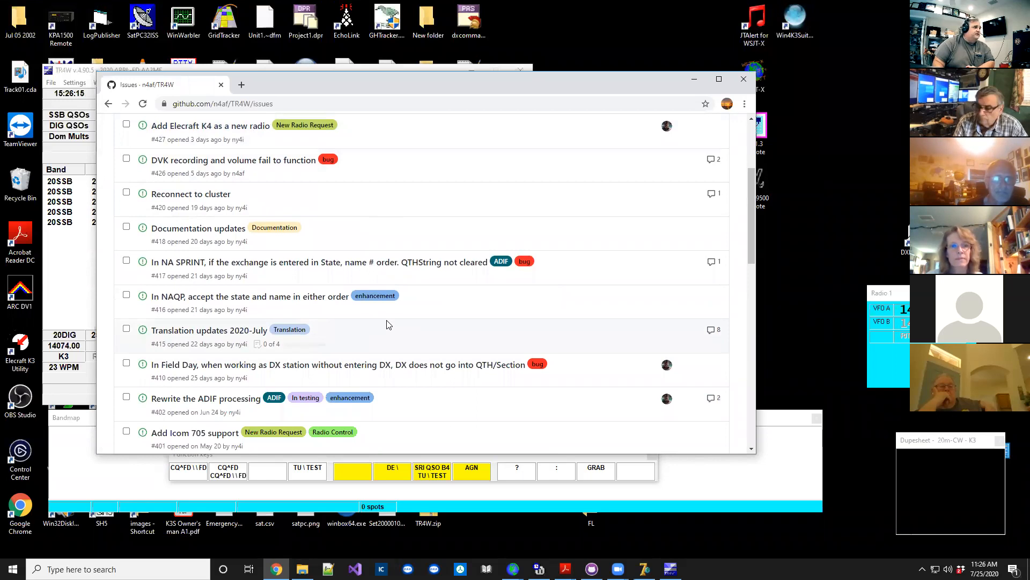
pyautogui.scroll(-1, 390, 326)
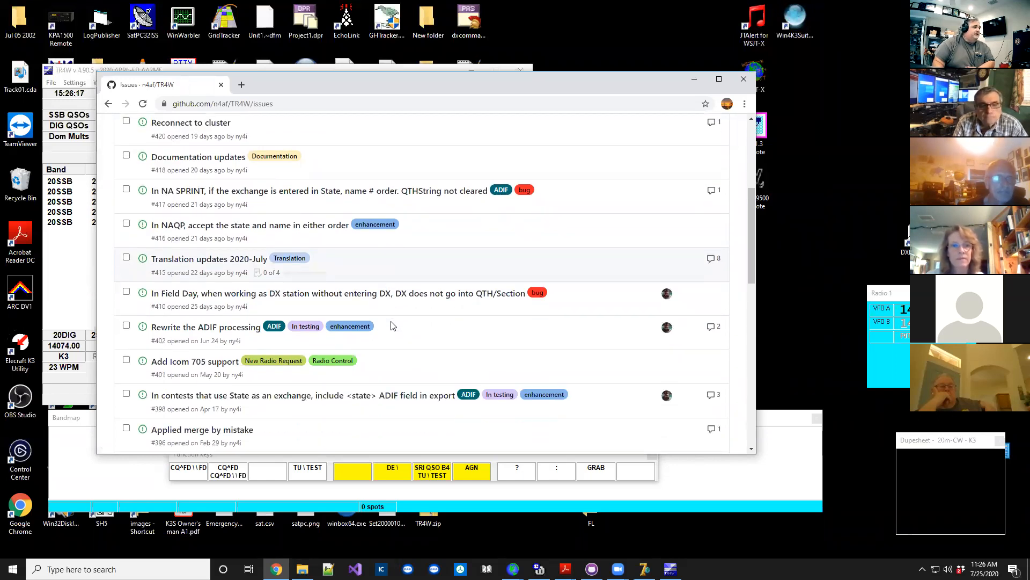
pyautogui.moveTo(221, 368)
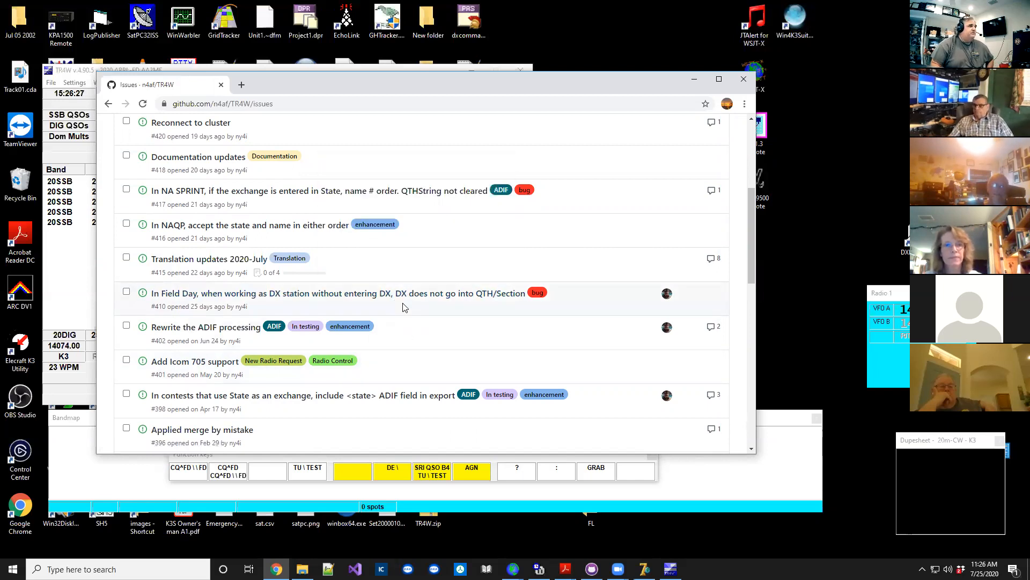
pyautogui.scroll(-3, 405, 307)
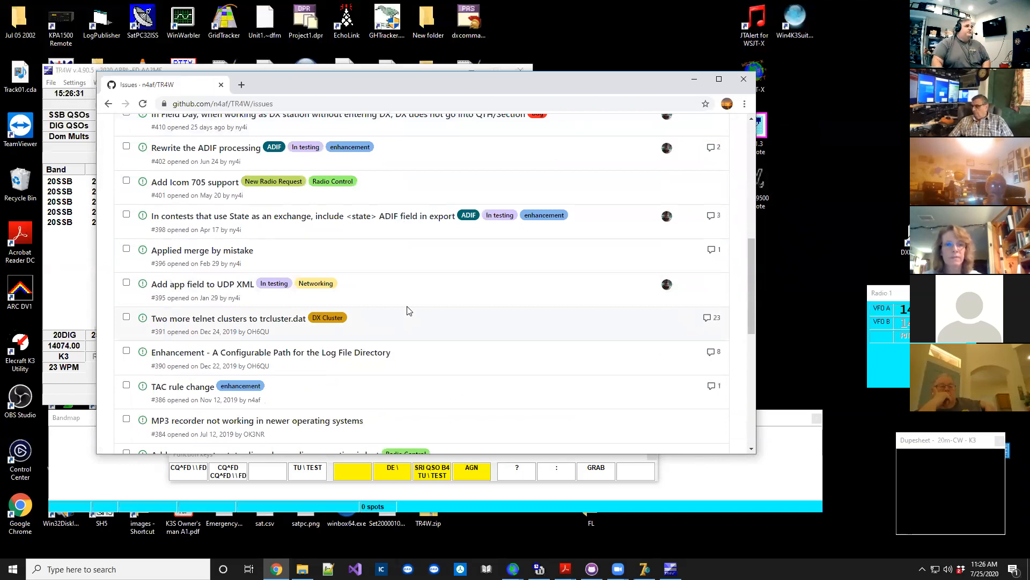
pyautogui.scroll(-3, 407, 310)
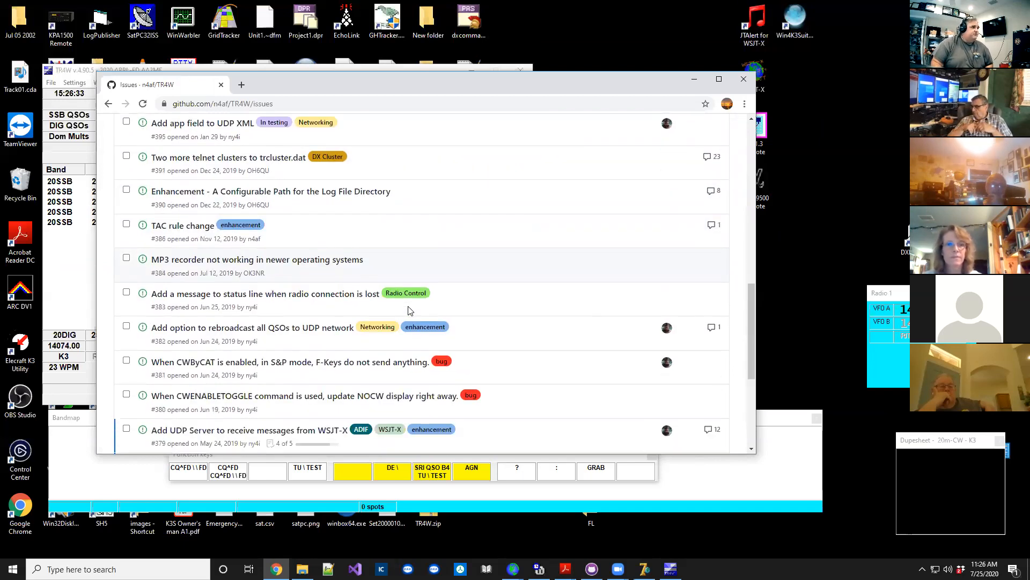
pyautogui.scroll(-1, 411, 309)
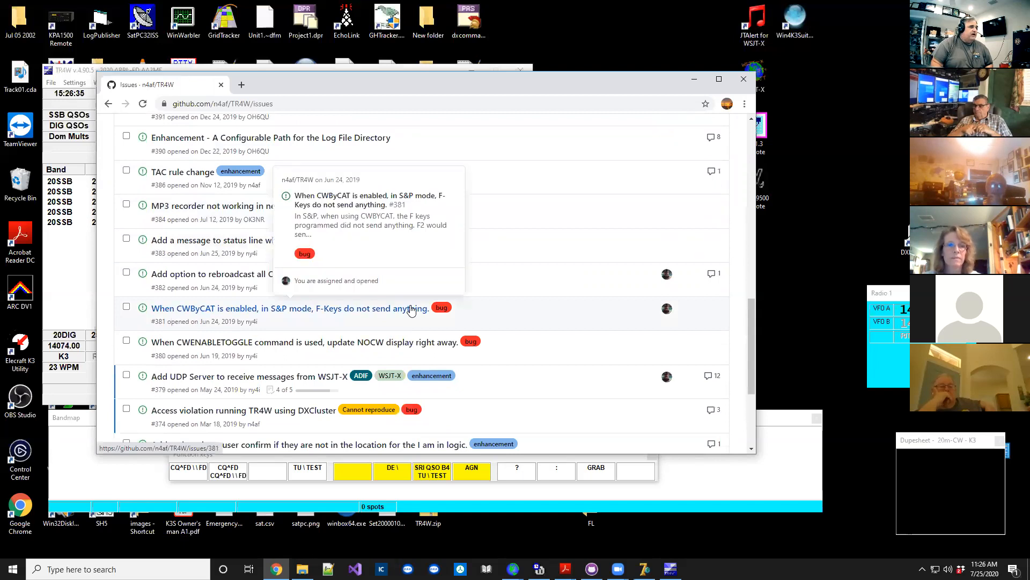
pyautogui.scroll(-2, 533, 307)
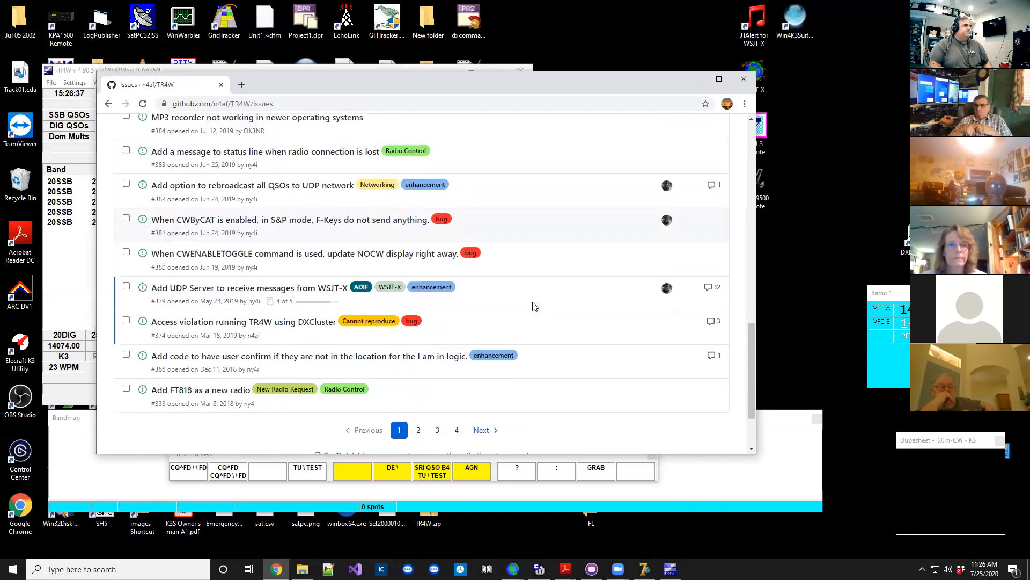
pyautogui.scroll(2, 531, 305)
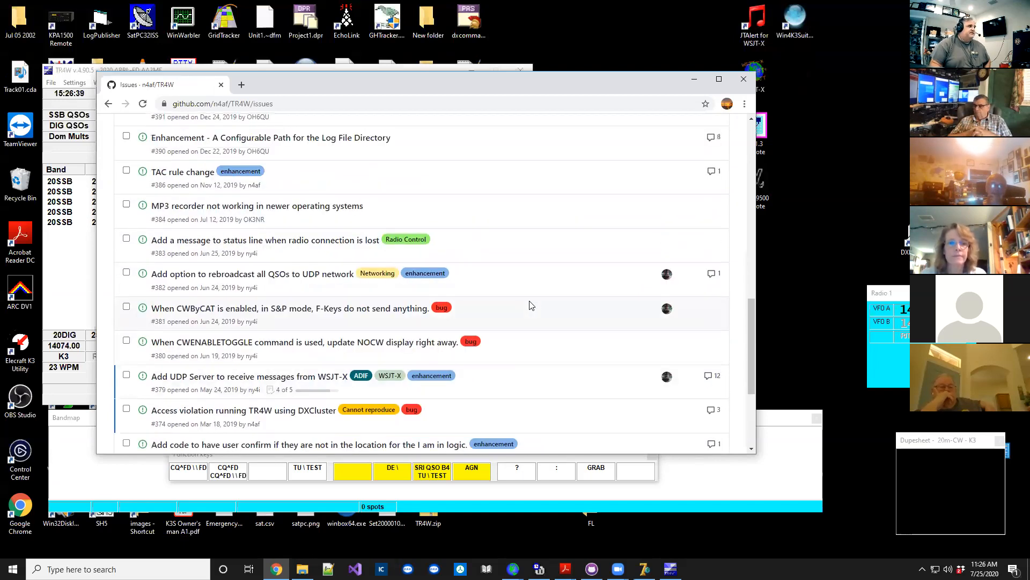
pyautogui.scroll(12, 531, 306)
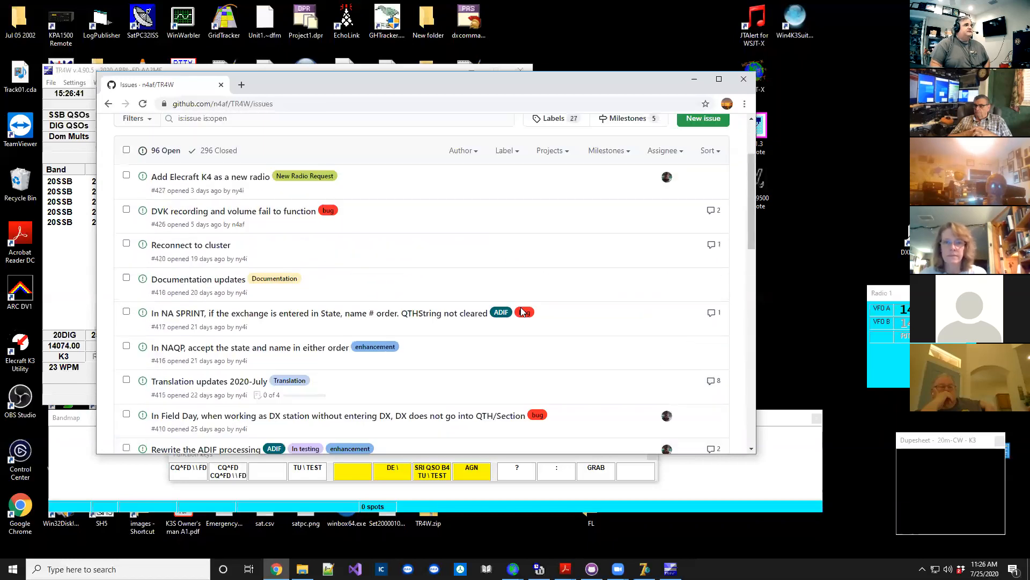
pyautogui.scroll(3, 522, 312)
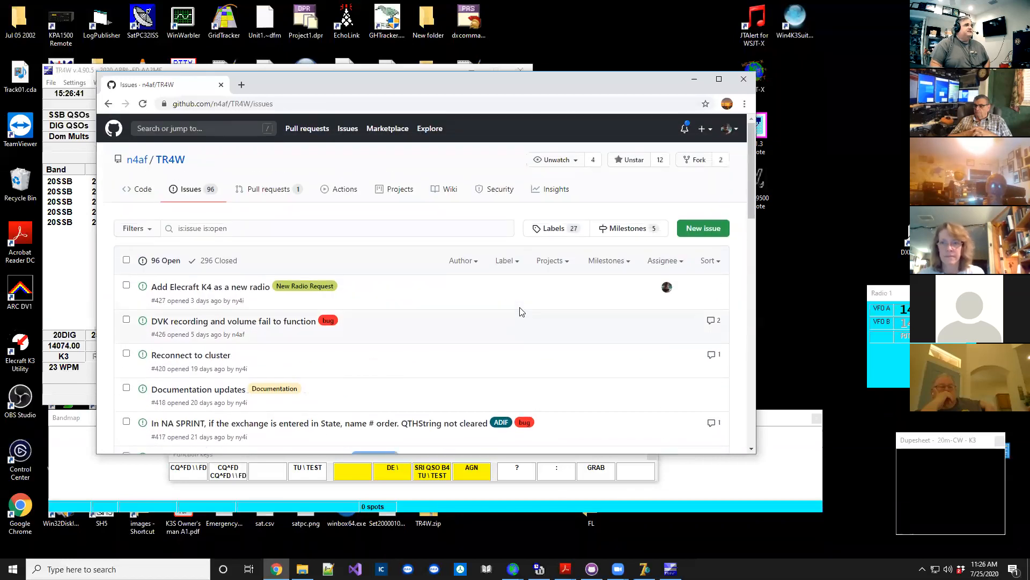
# - Search the open issues for "icom", review the matching issues and close the browser window
pyautogui.click(240, 226)
pyautogui.write('icom')
pyautogui.press('Return')
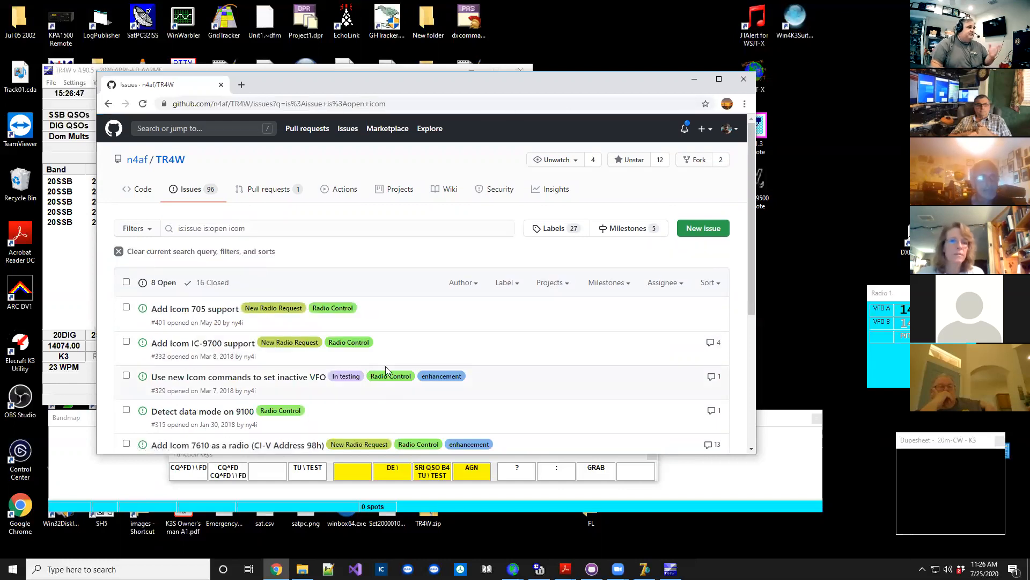
pyautogui.scroll(-3, 387, 369)
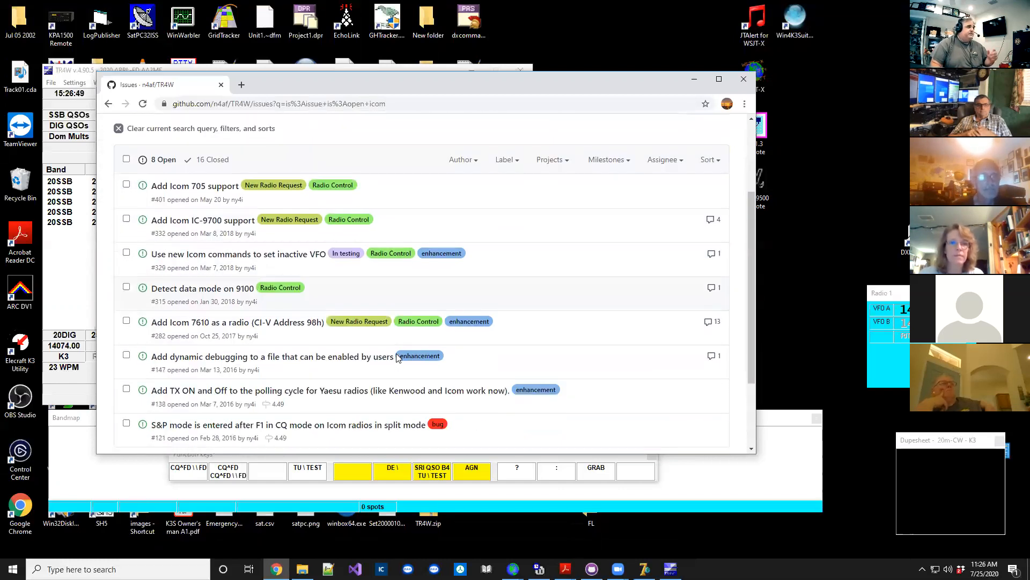
pyautogui.moveTo(248, 326)
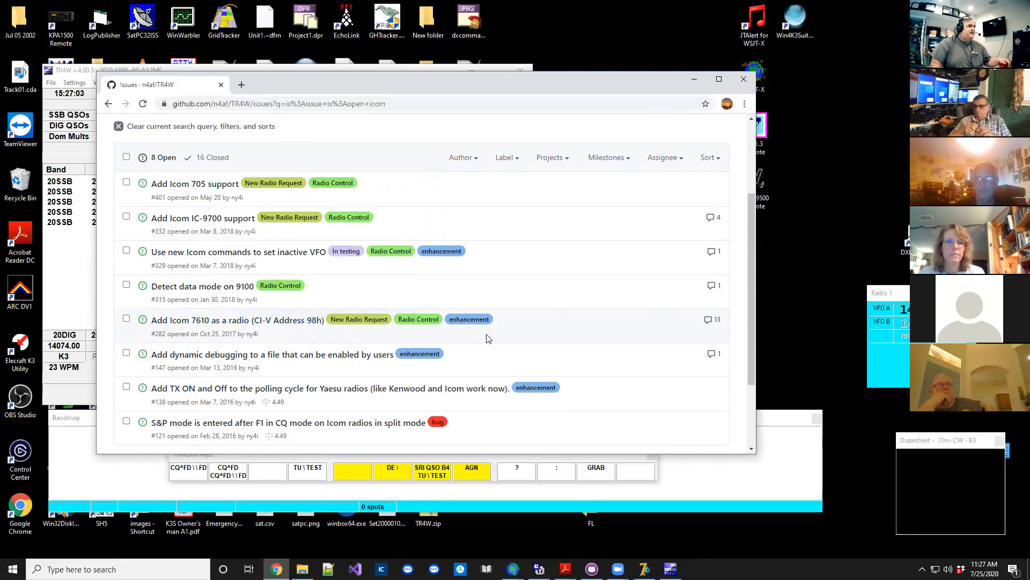
pyautogui.click(744, 79)
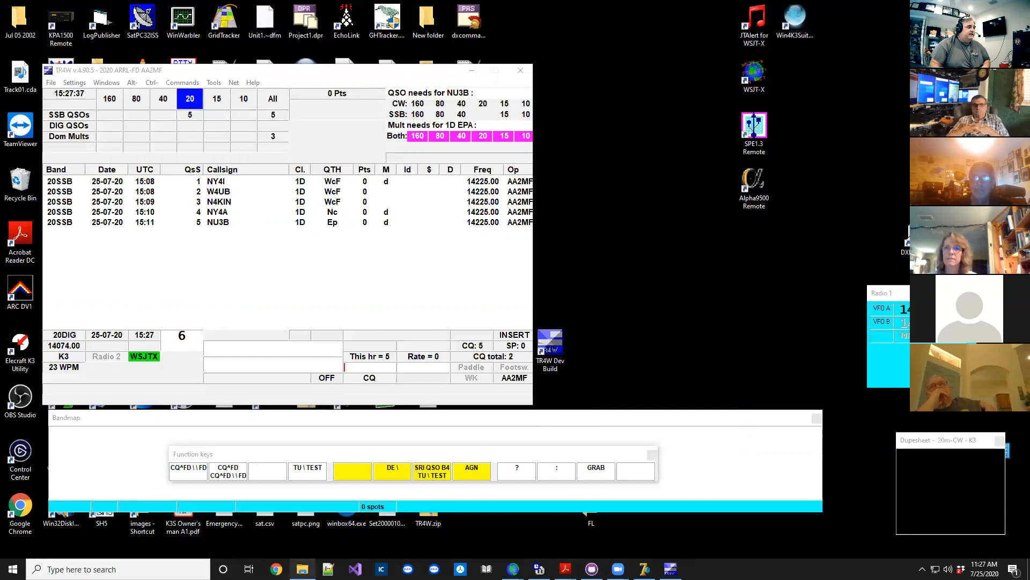
# - Switch to File Explorer and open TR4WLogfile_24-07-2020.log from the TR4W target folder in Notepad++
pyautogui.moveTo(302, 568)
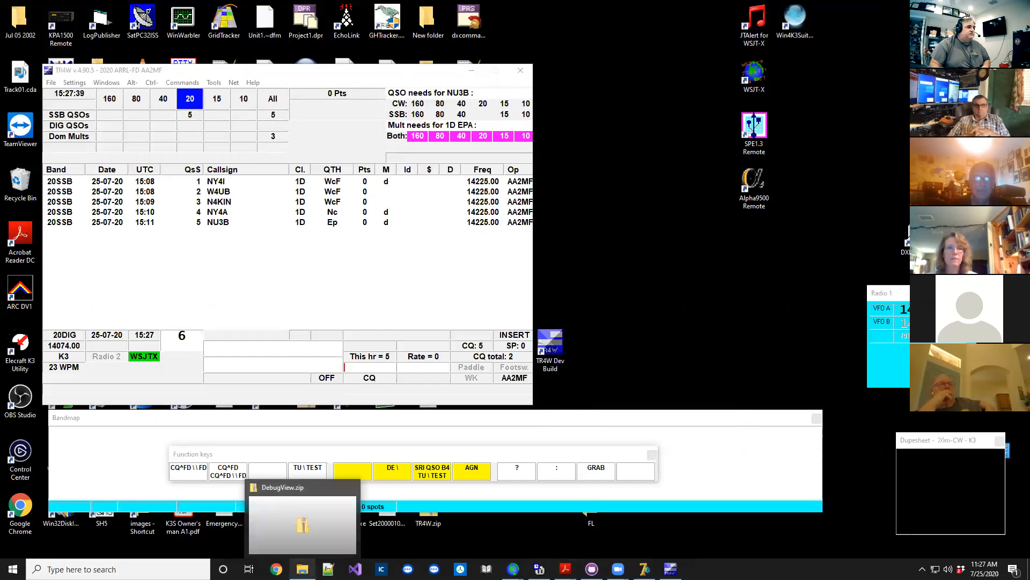
pyautogui.click(302, 515)
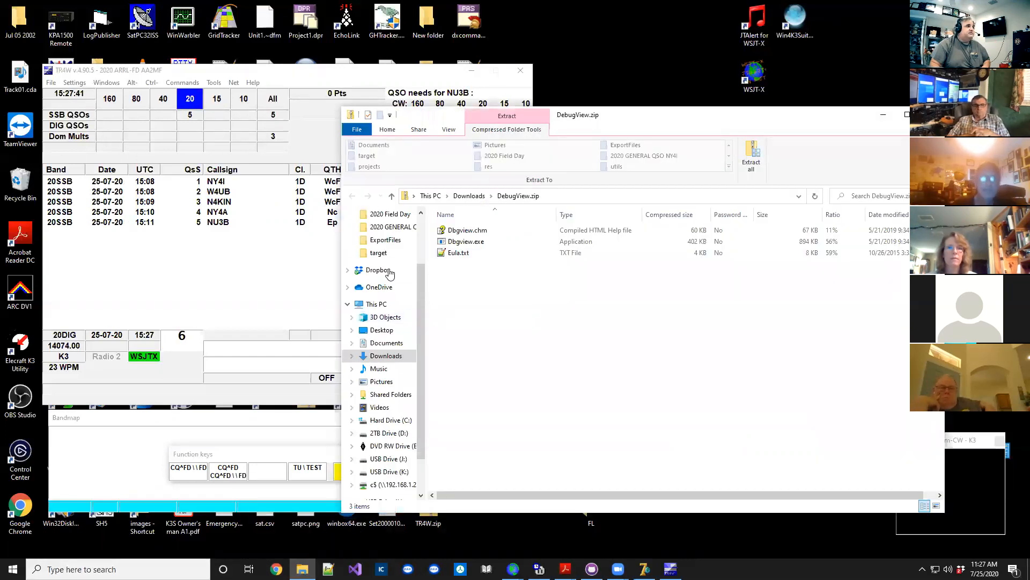
pyautogui.click(379, 253)
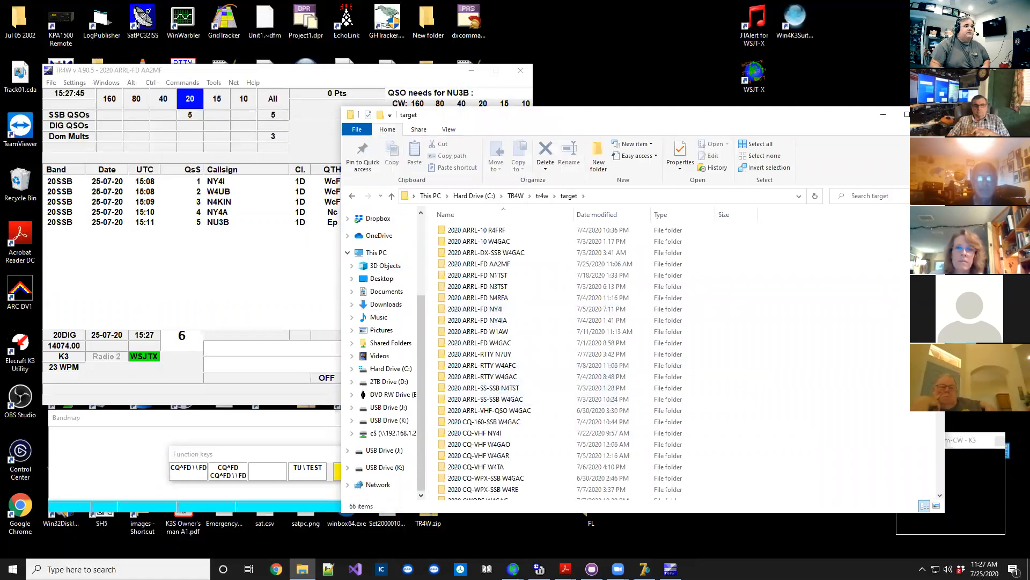
pyautogui.scroll(-10, 926, 450)
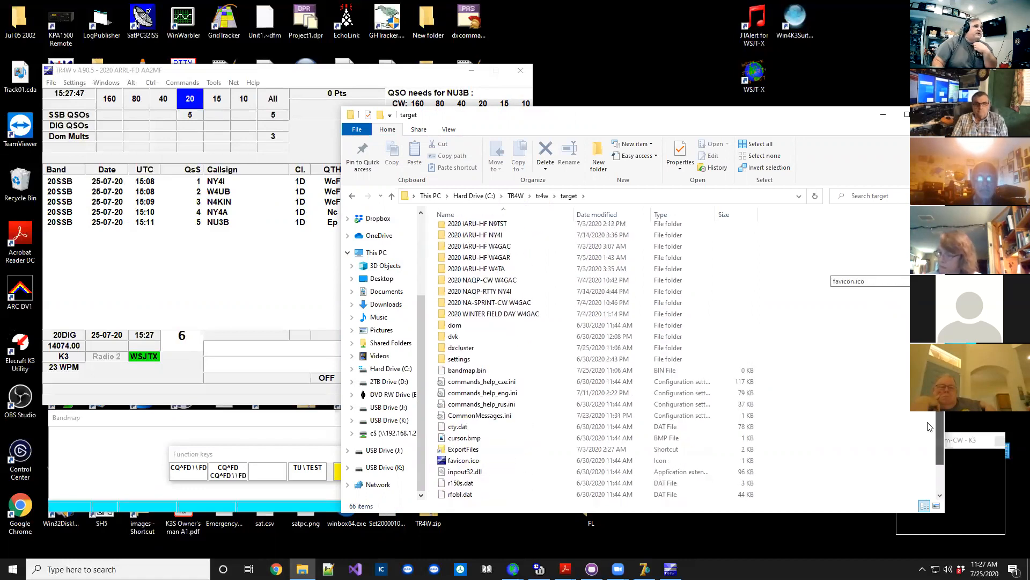
pyautogui.scroll(-3, 927, 450)
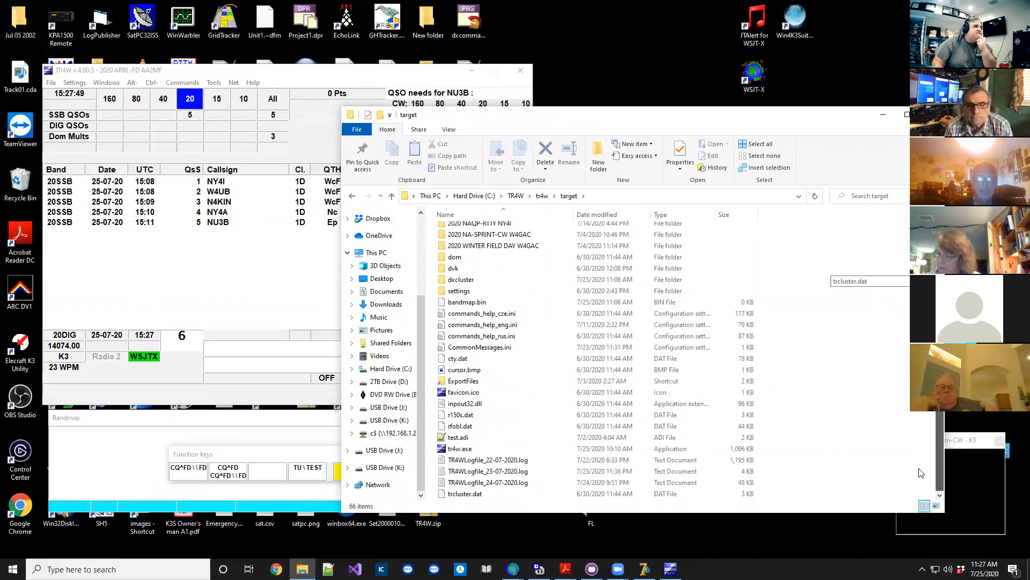
pyautogui.rightClick(494, 482)
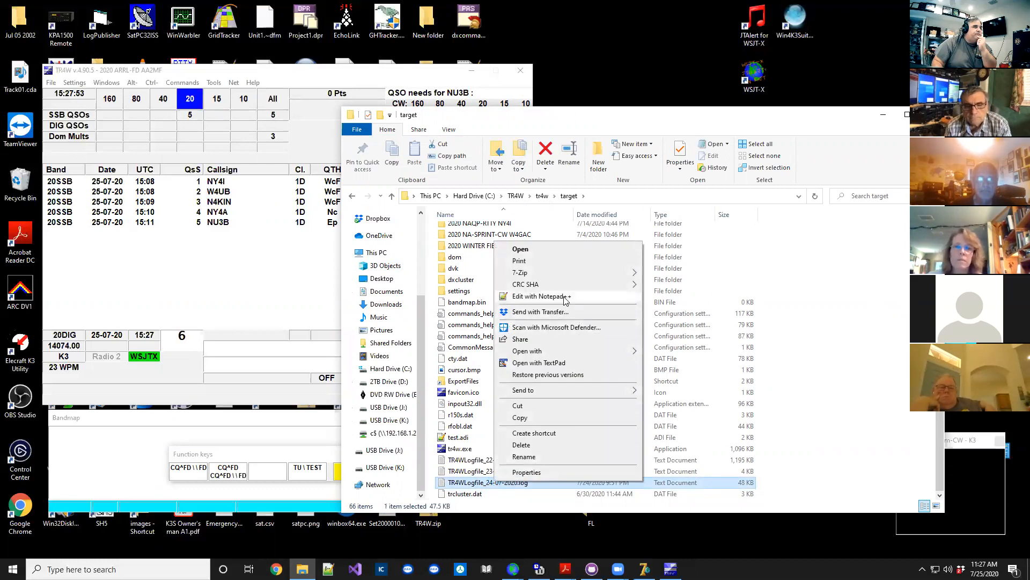
pyautogui.click(565, 298)
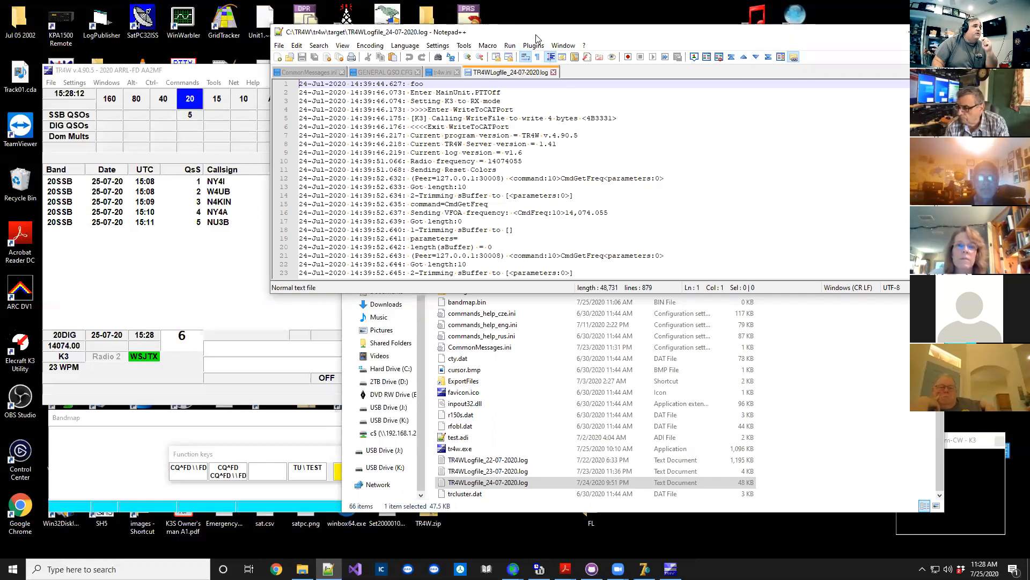
# - Review the TR4W log file's radio command entries, from the start of the file through its final entries and back to the K3 transmit commands
pyautogui.moveTo(536, 38); pyautogui.dragTo(505, 46)
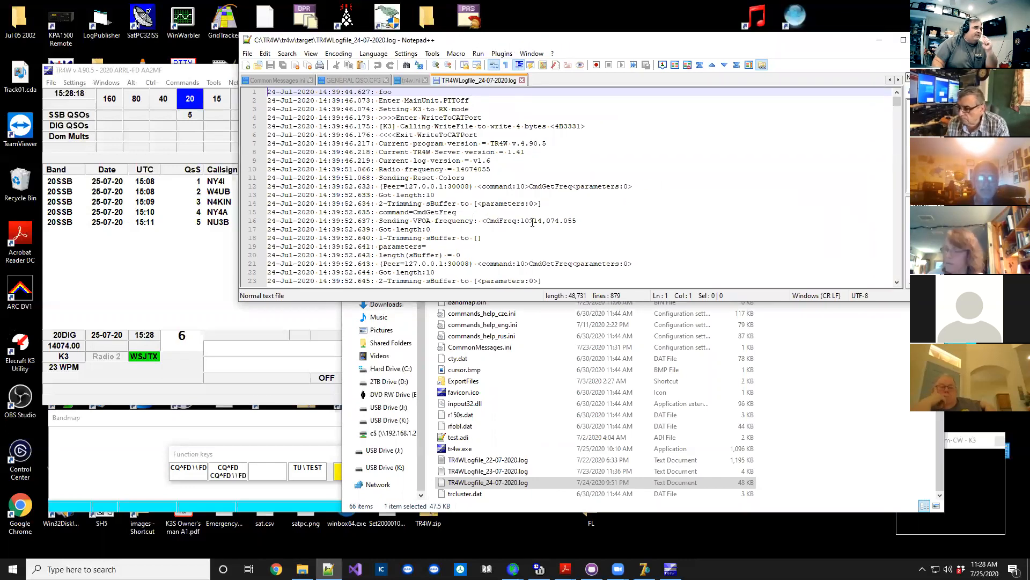
pyautogui.click(897, 282)
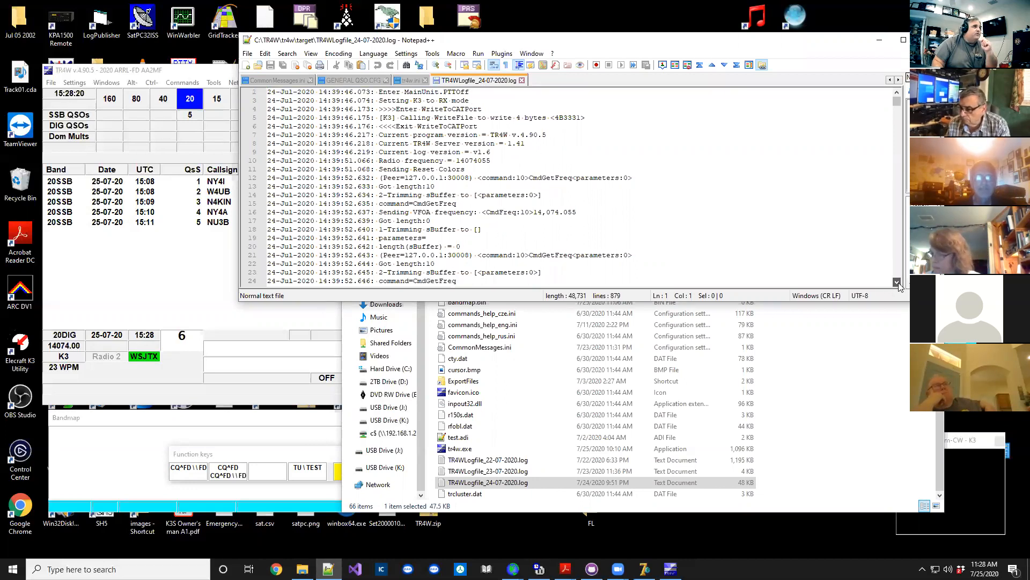
pyautogui.scroll(-4, 897, 242)
pyautogui.moveTo(892, 103); pyautogui.dragTo(896, 265)
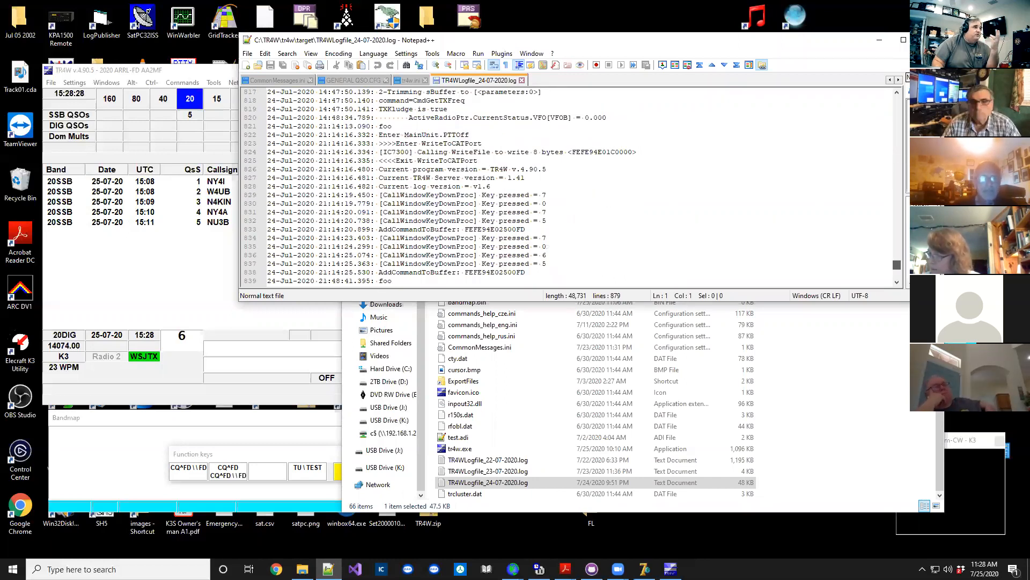
pyautogui.scroll(1, 569, 188)
pyautogui.scroll(14, 452, 218)
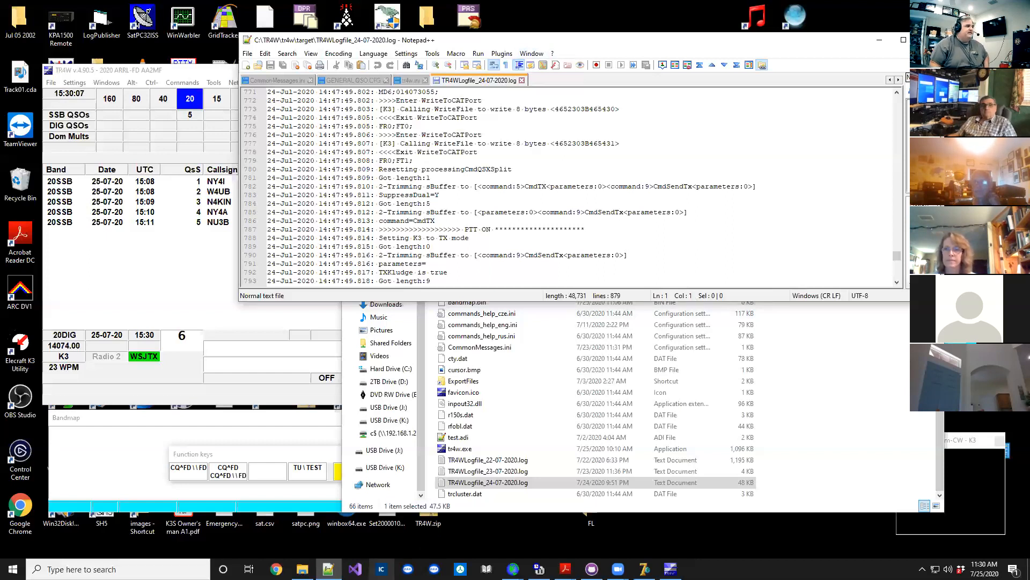
# - Switch to Chrome, search the web for "contest calendar" and open the WA7BNM Contest Calendar site
pyautogui.click(277, 569)
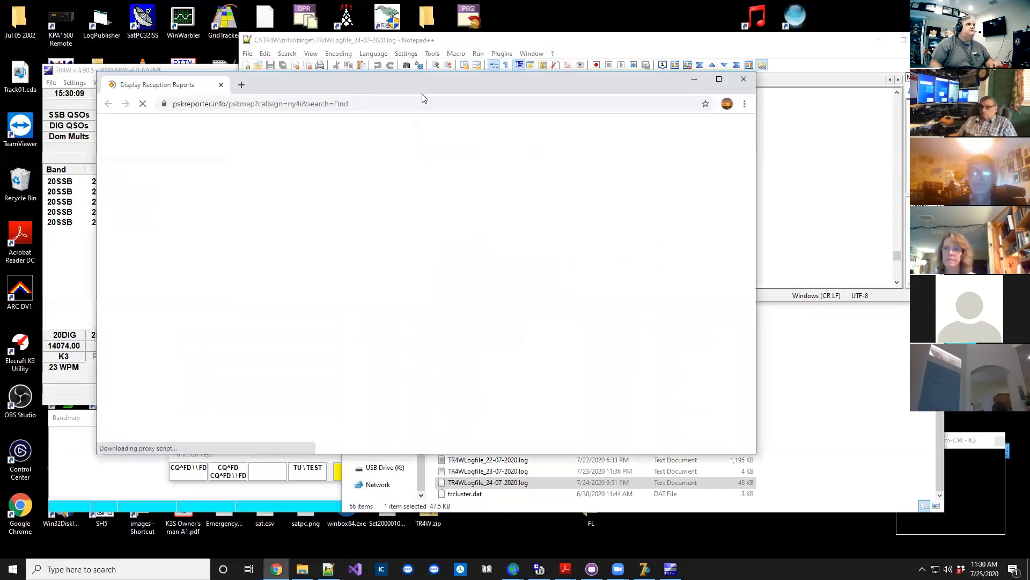
pyautogui.click(418, 100)
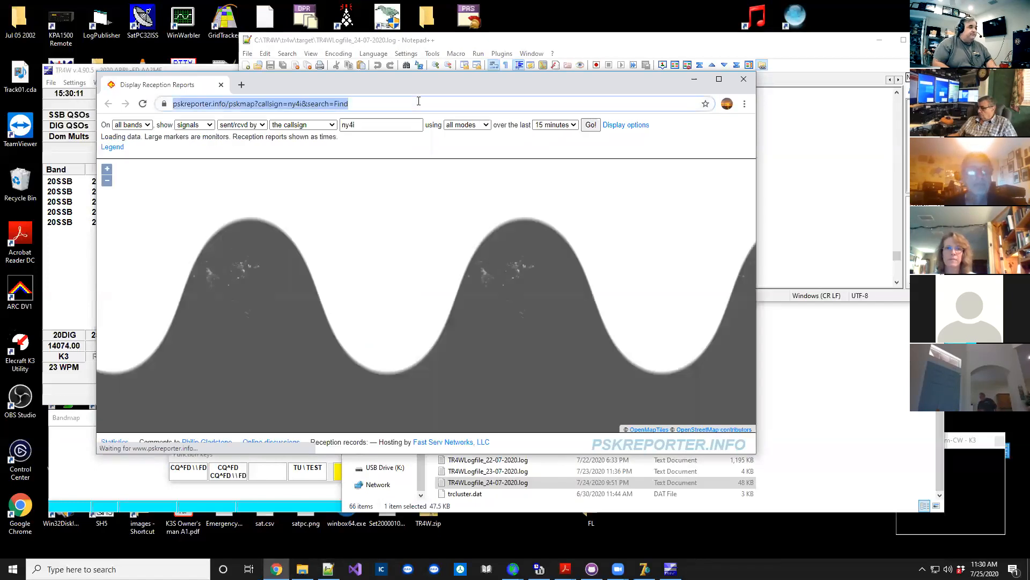
pyautogui.write('contest')
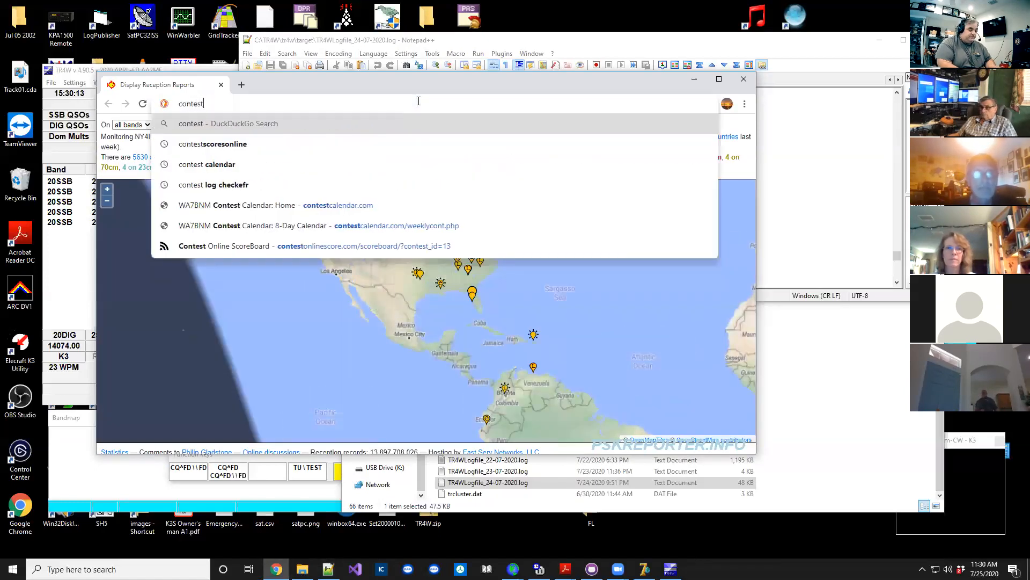
pyautogui.write(' calendar')
pyautogui.press('Return')
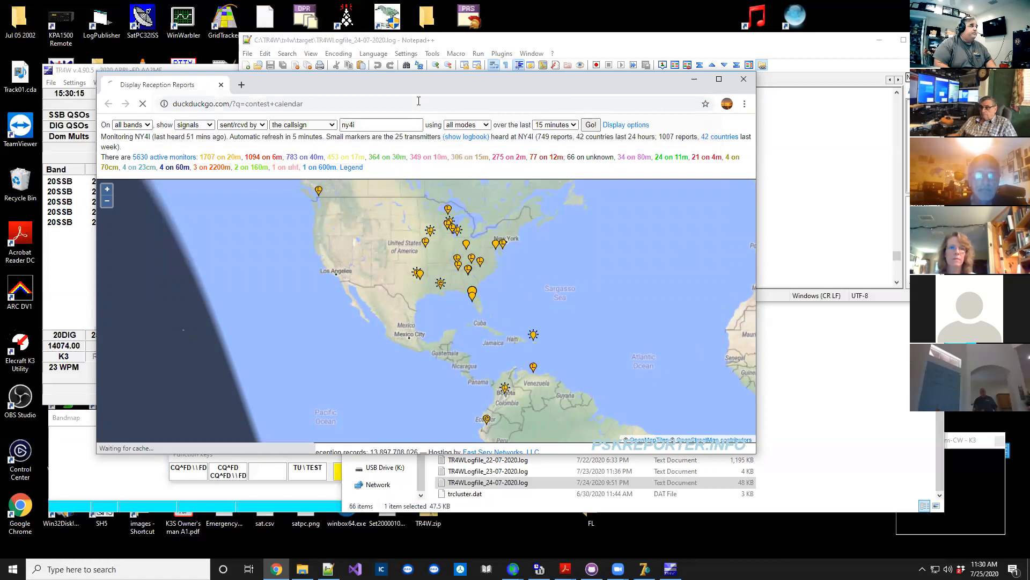
pyautogui.click(194, 208)
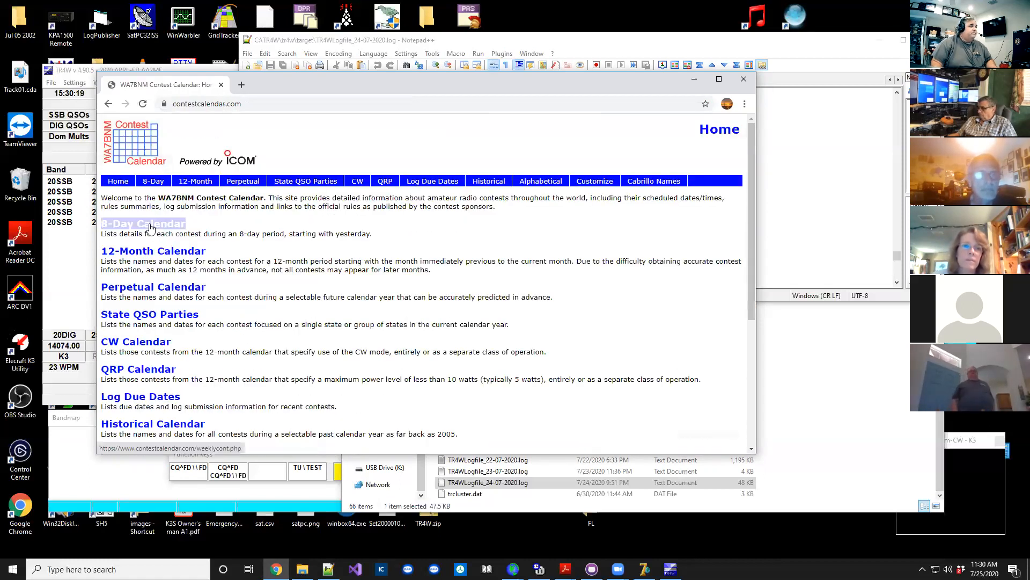
# - Open the 8-Day Calendar, read the RSGB FT4 Contest Series details and return to the contest list
pyautogui.click(154, 226)
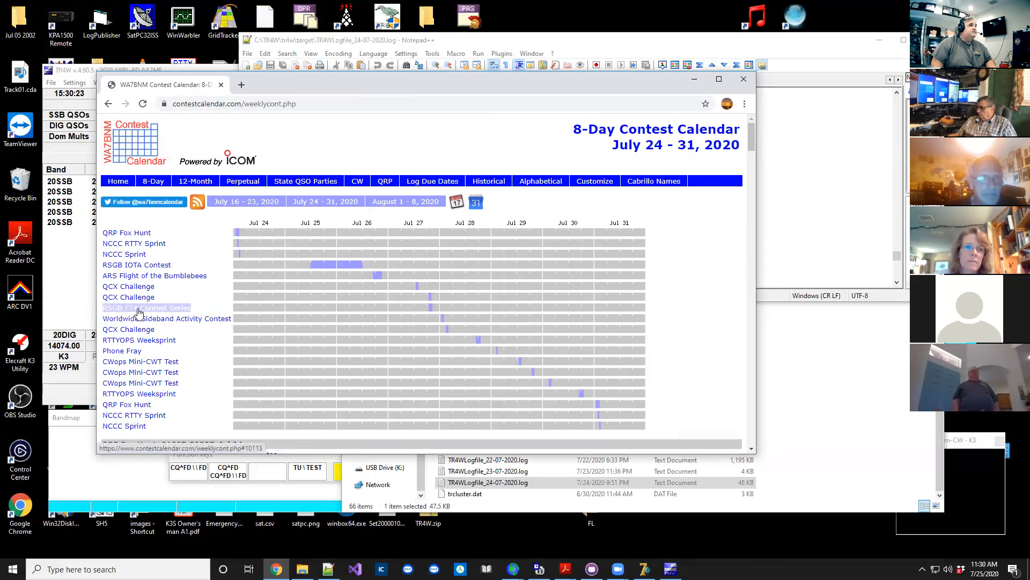
pyautogui.click(255, 296)
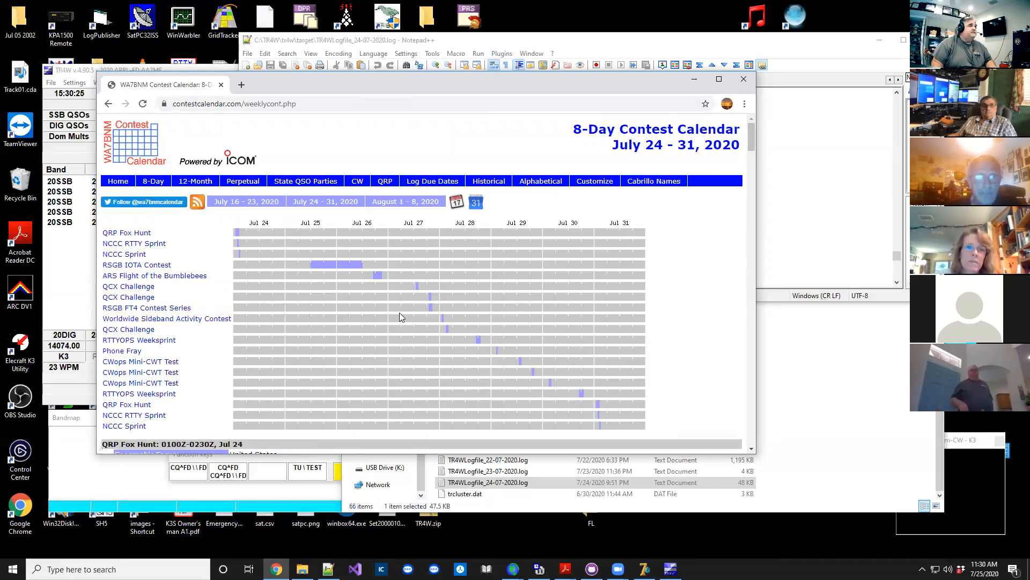
pyautogui.click(152, 308)
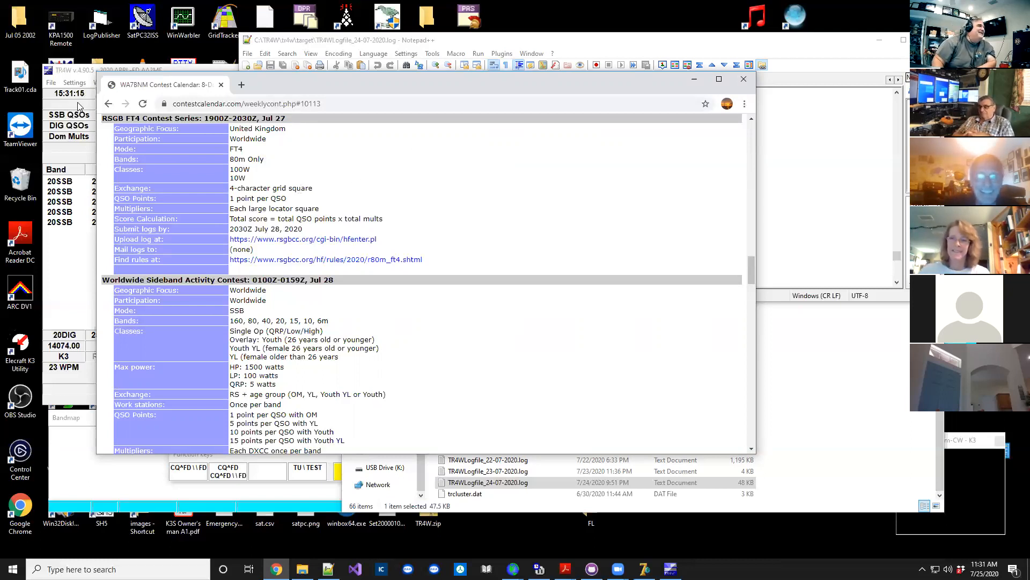
pyautogui.click(108, 104)
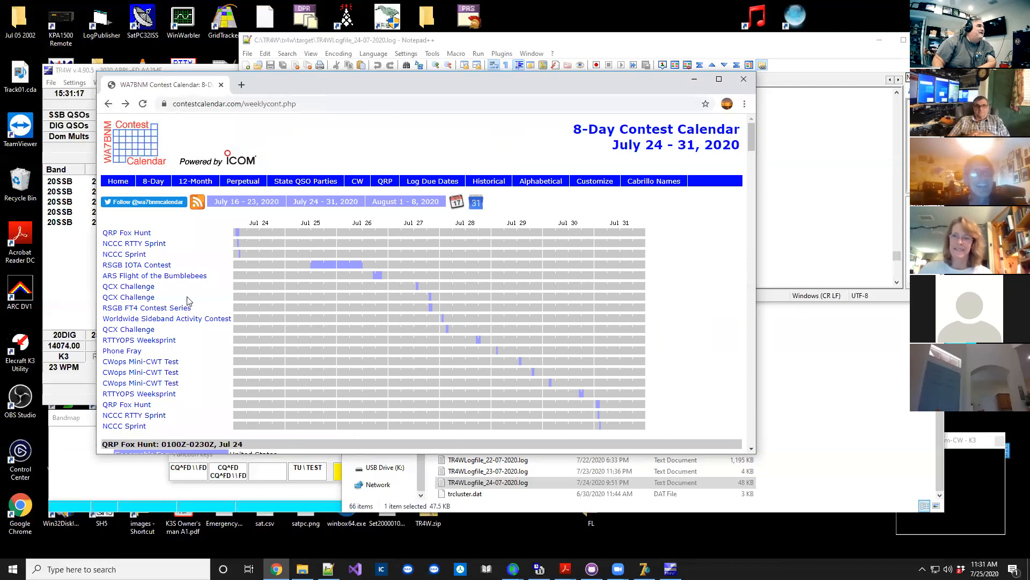
# - Show the August 1 - 8, 2020 contests, read the Batavia FT8 Contest details and close the browser window
pyautogui.click(427, 204)
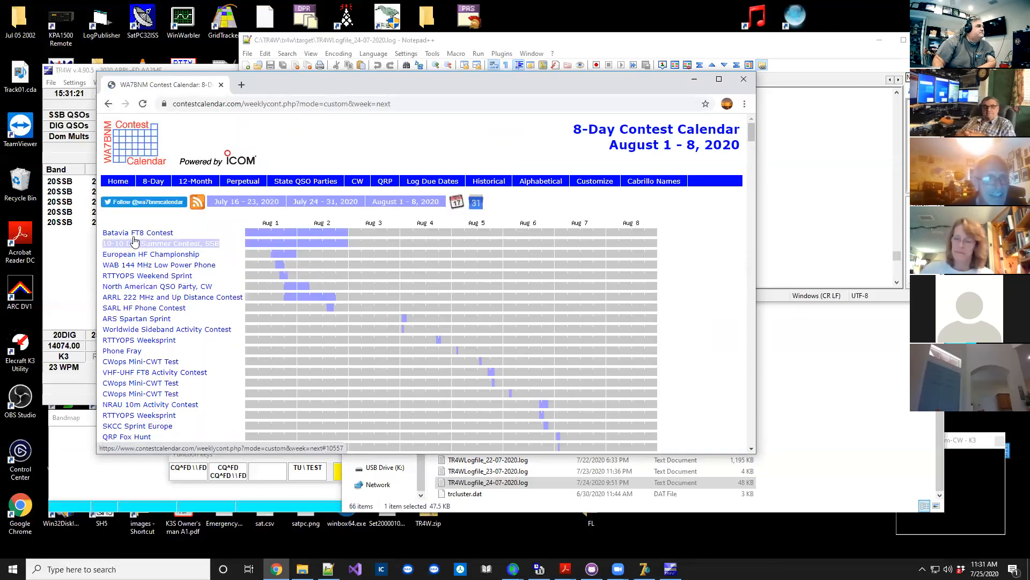
pyautogui.click(134, 235)
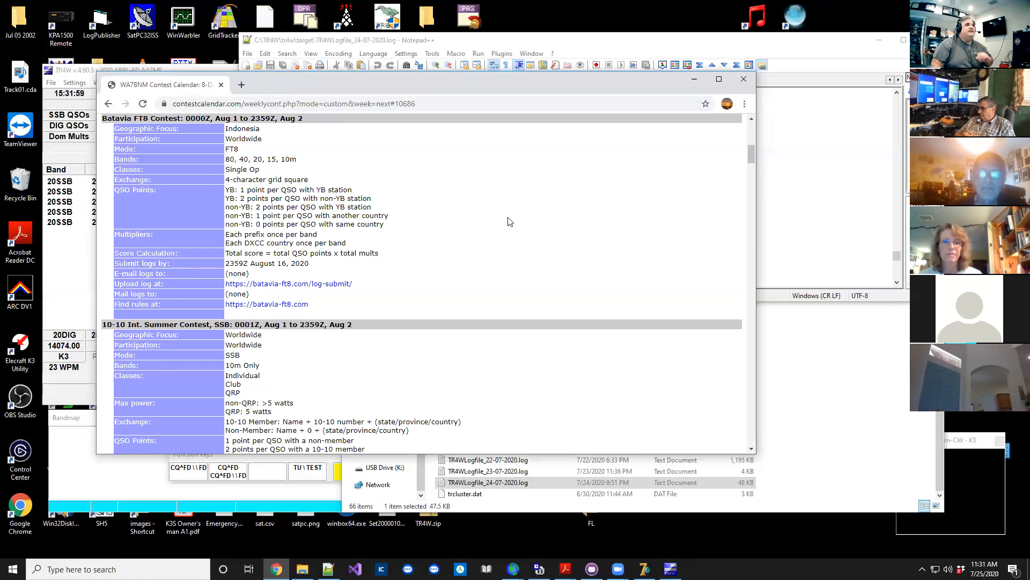
pyautogui.click(741, 80)
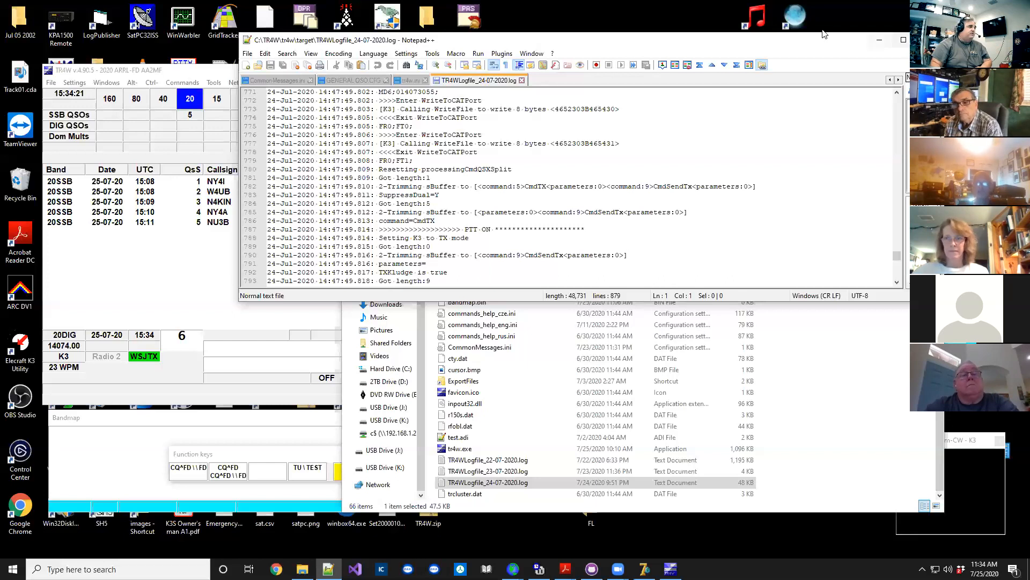
# - Bring the TR4W main window to the front and move it over the Notepad++ window, uncovering the desktop shortcuts
pyautogui.click(182, 71)
pyautogui.moveTo(181, 71); pyautogui.dragTo(348, 43)
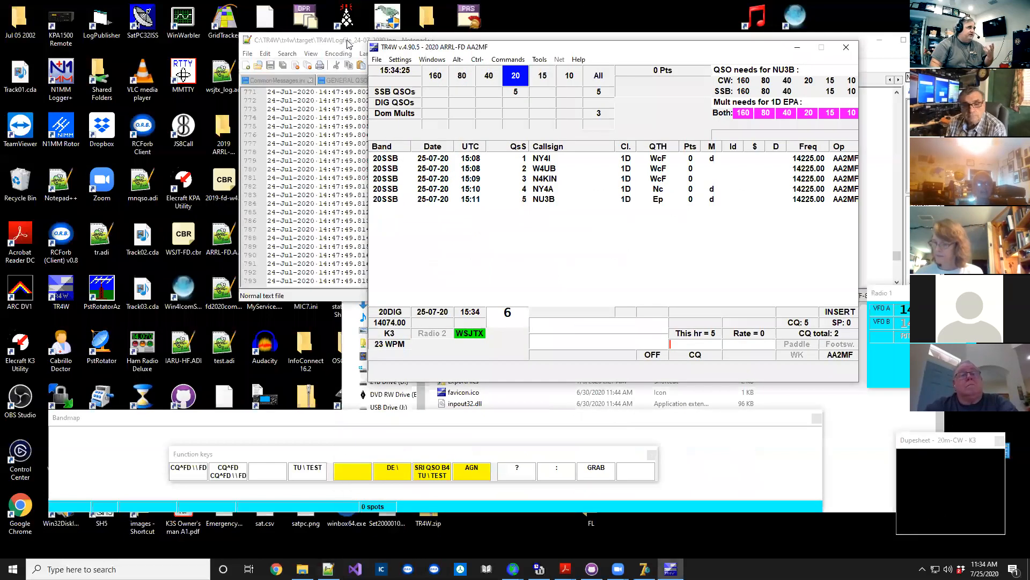